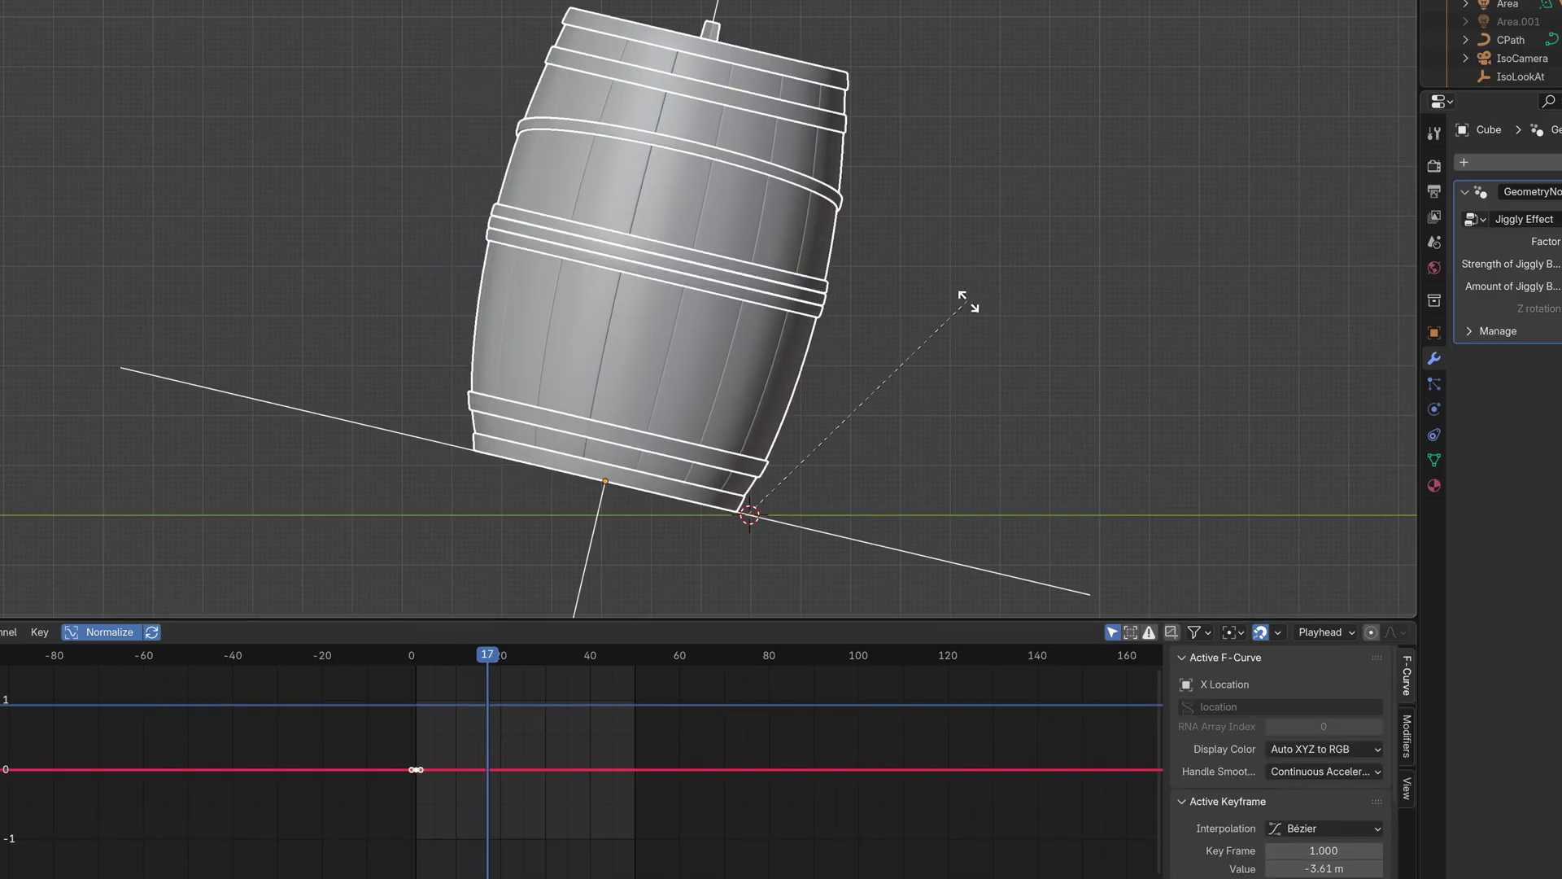
pyautogui.hotkey('shift', 'd')
pyautogui.click(530, 705)
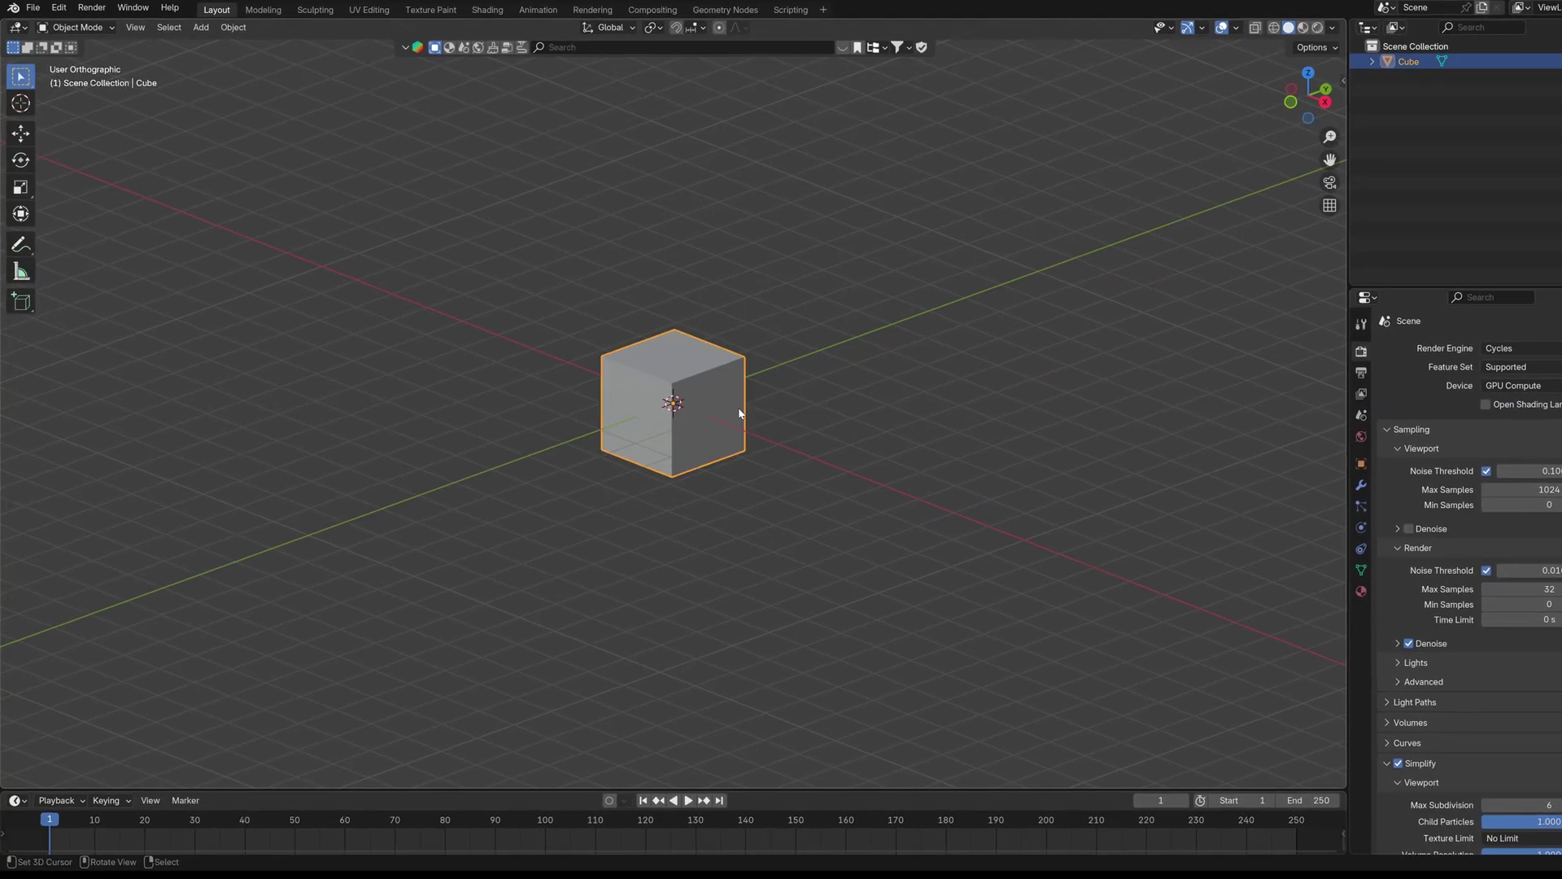
# - Open the Geometry Nodes workspace and give the cube a new node tree named Jiggly Effect, enlarging the node editor area
pyautogui.click(728, 10)
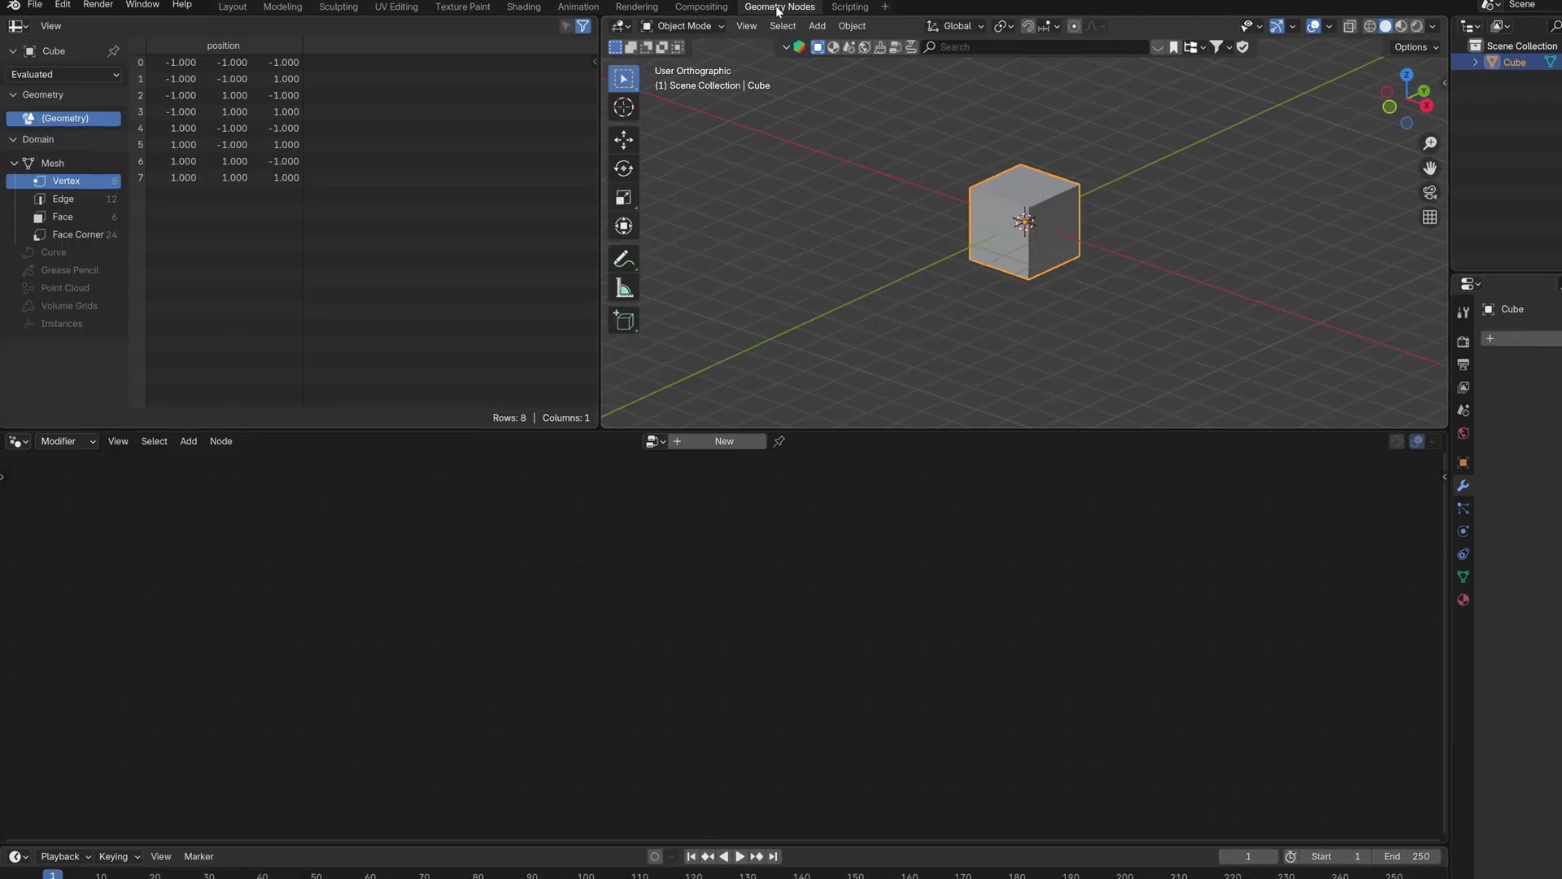
pyautogui.click(737, 446)
pyautogui.write('Jiggly Effect')
pyautogui.press('Return')
pyautogui.scroll(-5, 767, 598)
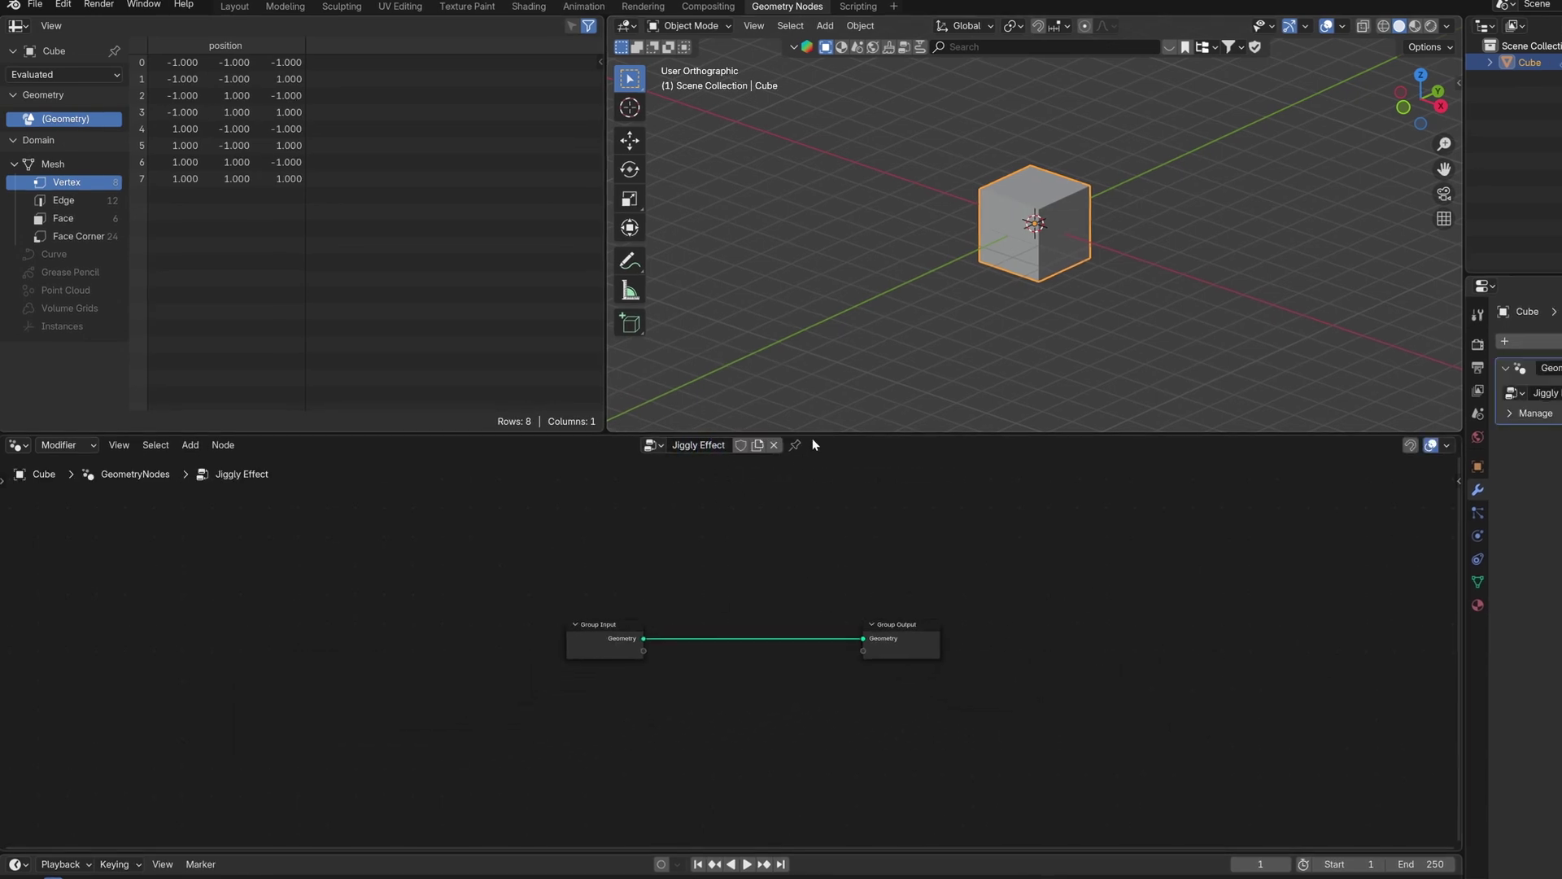
pyautogui.moveTo(816, 436); pyautogui.dragTo(816, 373)
pyautogui.scroll(2, 697, 583)
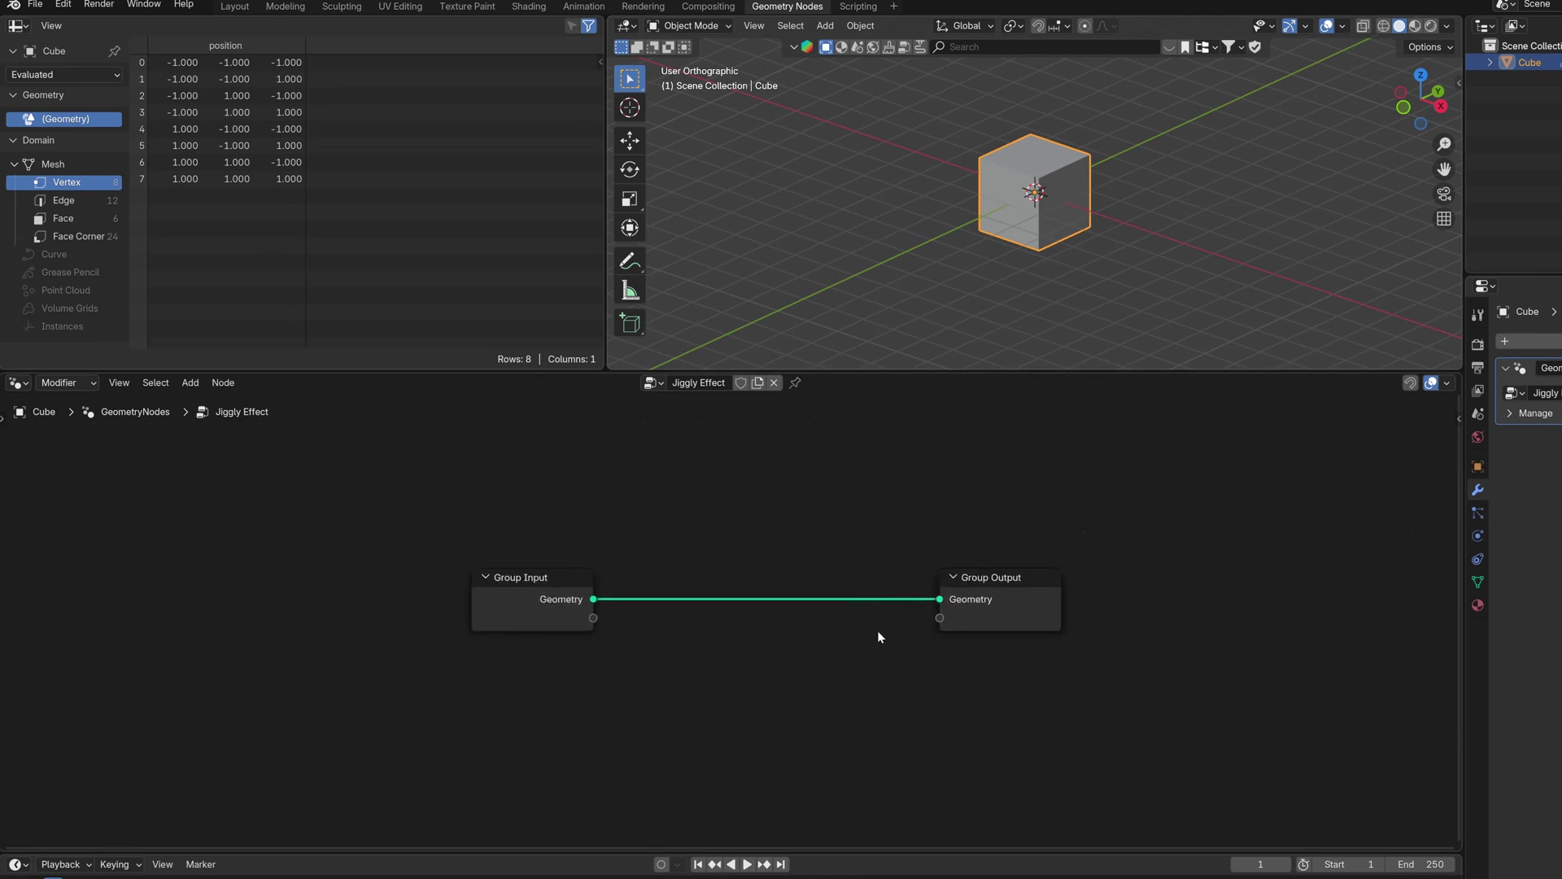
# - Insert a Geometry to Instance node between Group Input and Group Output, and space the nodes apart horizontally
pyautogui.hotkey('shift', 'a')
pyautogui.write('geometry')
pyautogui.press('Return')
pyautogui.click(655, 569)
pyautogui.moveTo(505, 686); pyautogui.dragTo(757, 543)
pyautogui.press('g')
pyautogui.press('x')
pyautogui.click(427, 562)
pyautogui.moveTo(611, 652); pyautogui.dragTo(840, 648, button='middle')
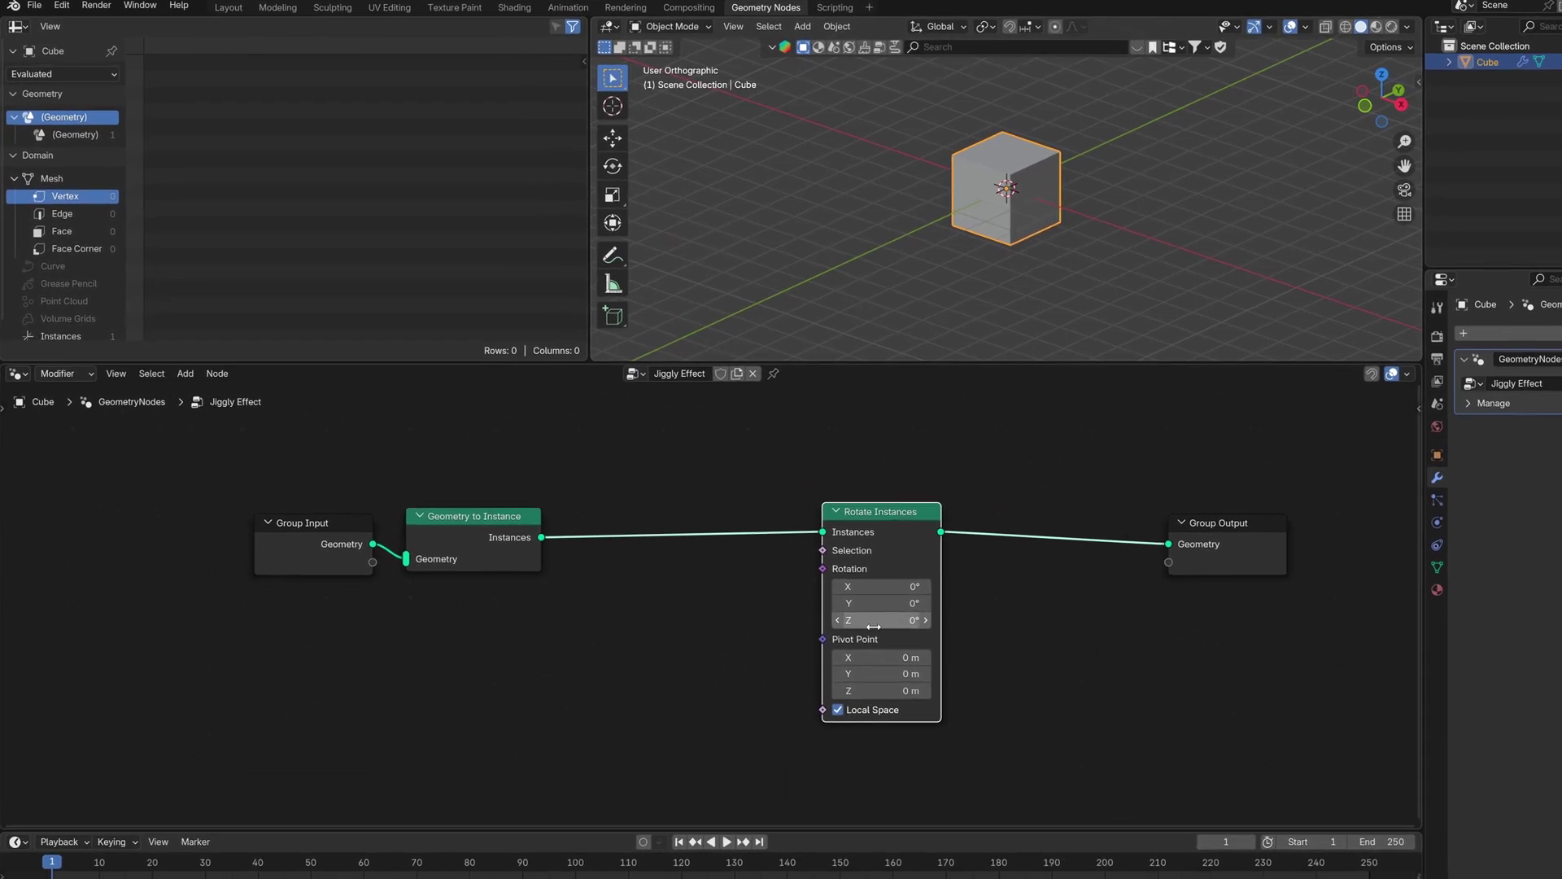
# - Add a Combine XYZ node feeding the Rotation input of Rotate Instances
pyautogui.moveTo(823, 569); pyautogui.dragTo(751, 630)
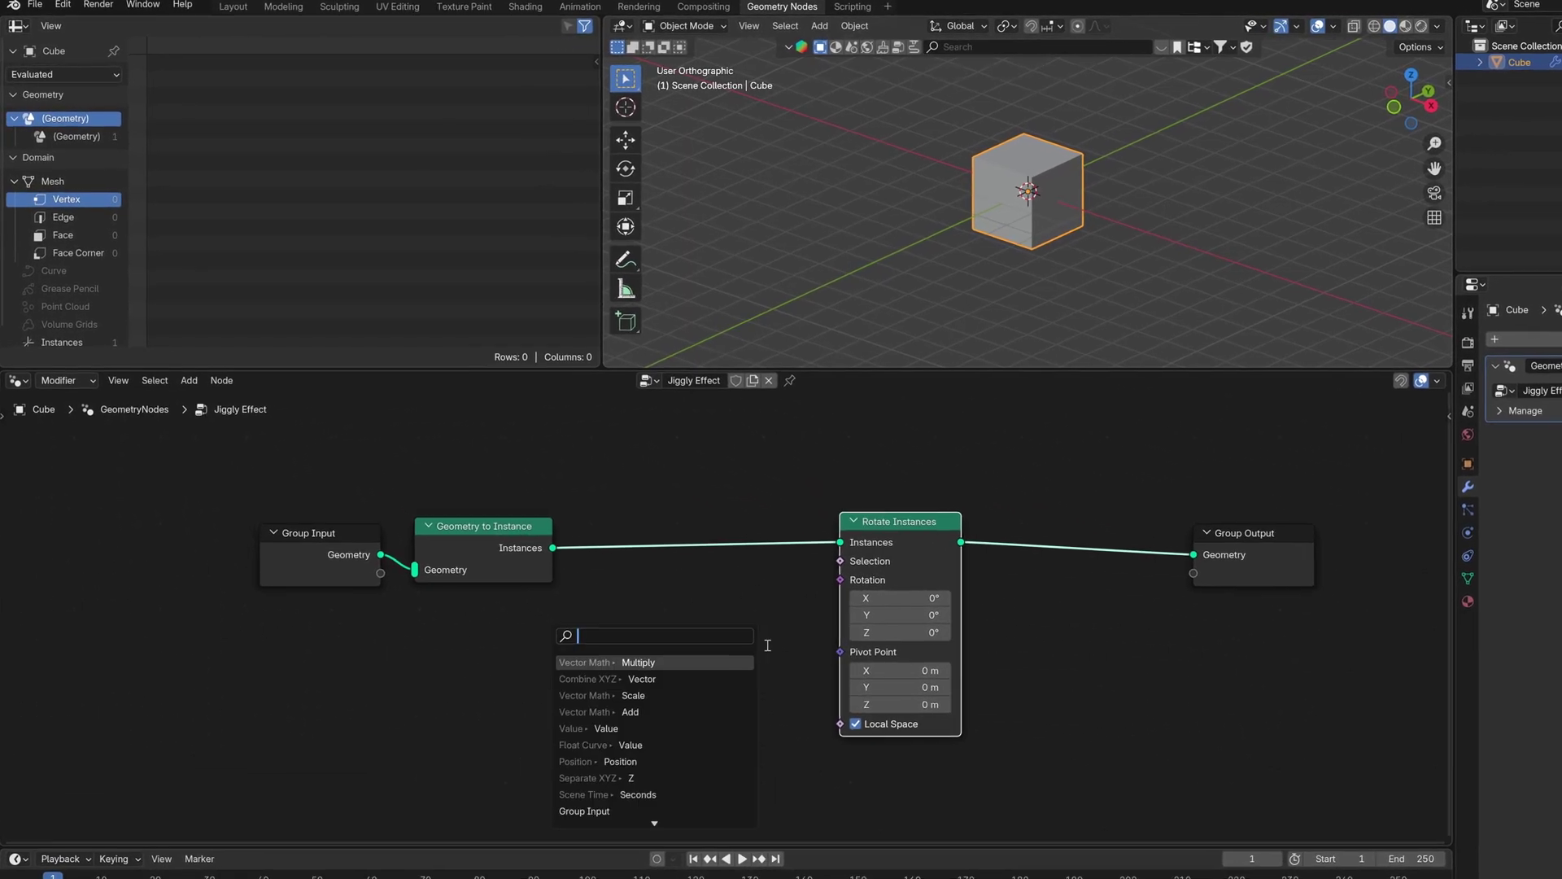
pyautogui.write('comb')
pyautogui.press('Return')
pyautogui.click(842, 618)
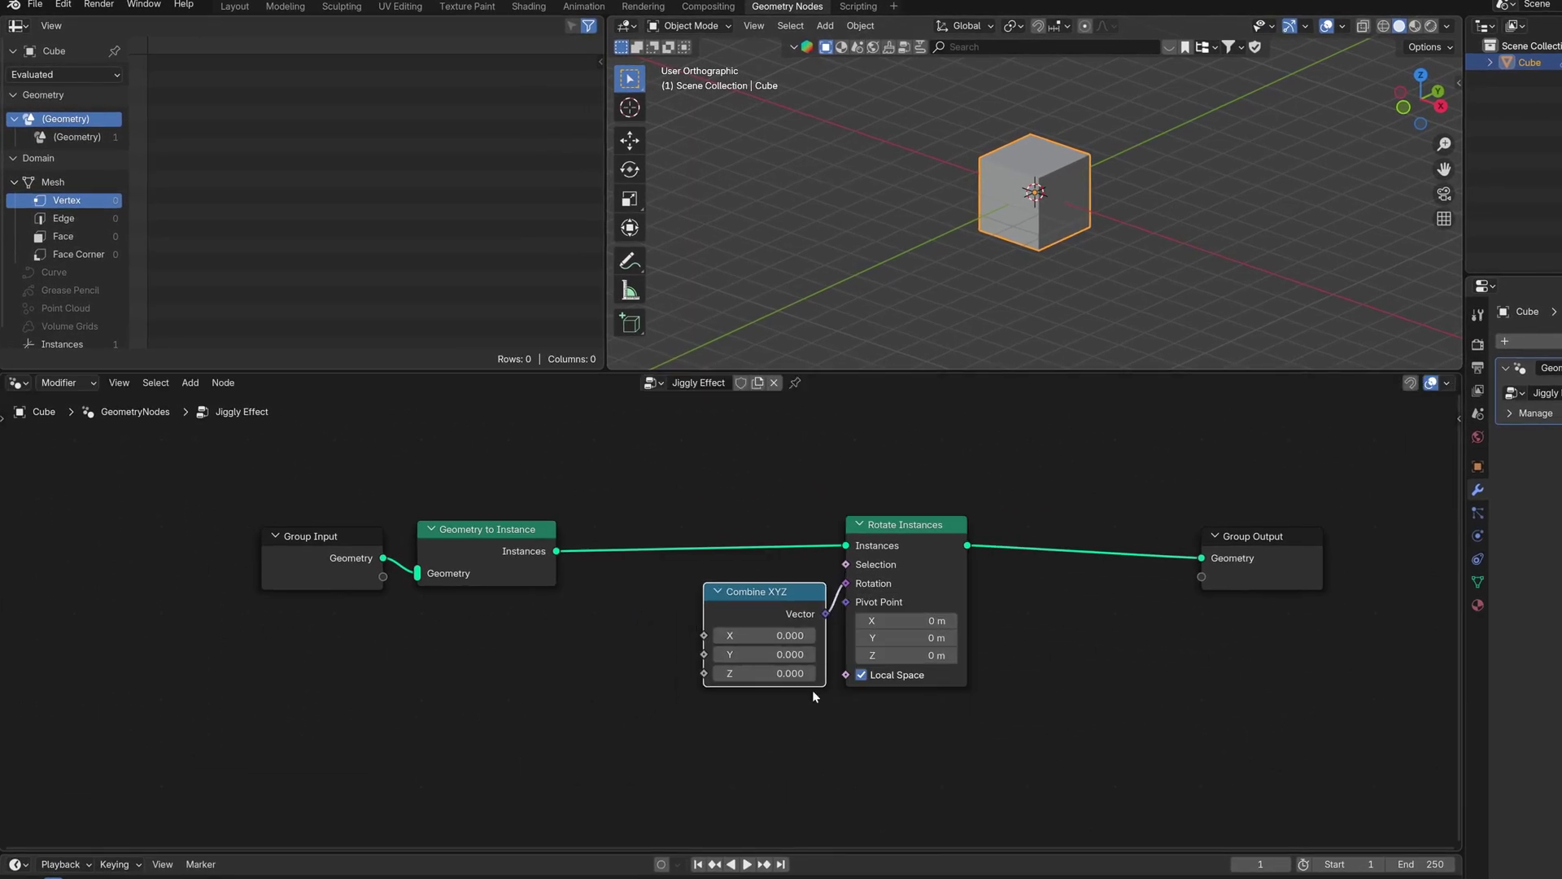
# - Add a float Mix node with A set to tau and Factor 1.000, feeding the Z input of Combine XYZ
pyautogui.moveTo(799, 737); pyautogui.dragTo(972, 671, button='middle')
pyautogui.hotkey('shift', 'a')
pyautogui.write('mix')
pyautogui.press('Return')
pyautogui.click(732, 591)
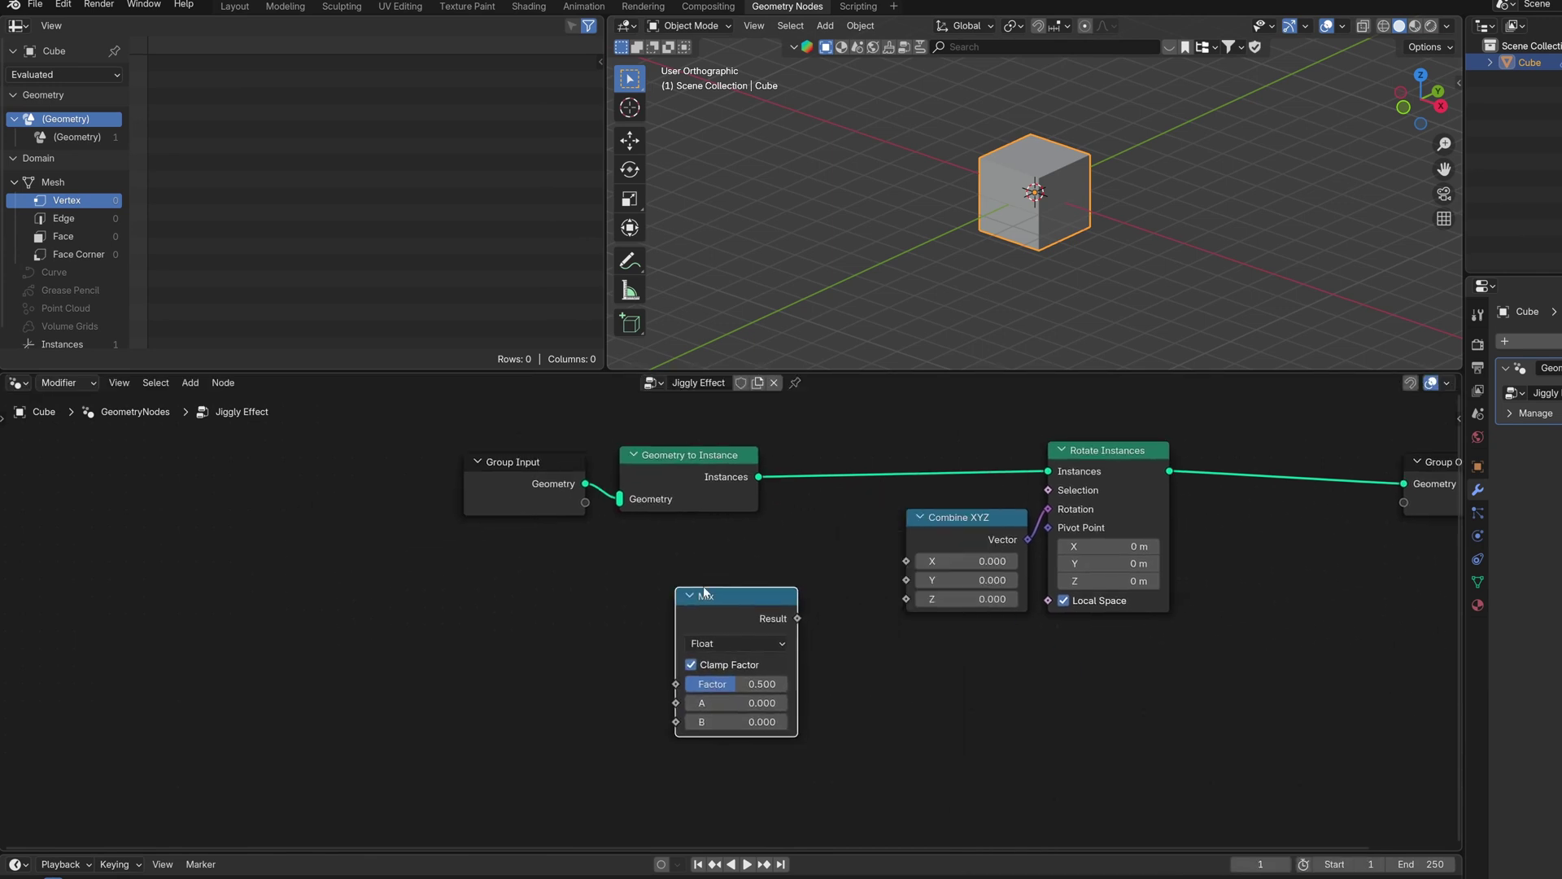
pyautogui.doubleClick(741, 705)
pyautogui.write('tau')
pyautogui.press('Return')
pyautogui.moveTo(779, 684)
pyautogui.mouseDown()
pyautogui.moveTo(687, 684)
pyautogui.moveTo(787, 685)
pyautogui.mouseUp()
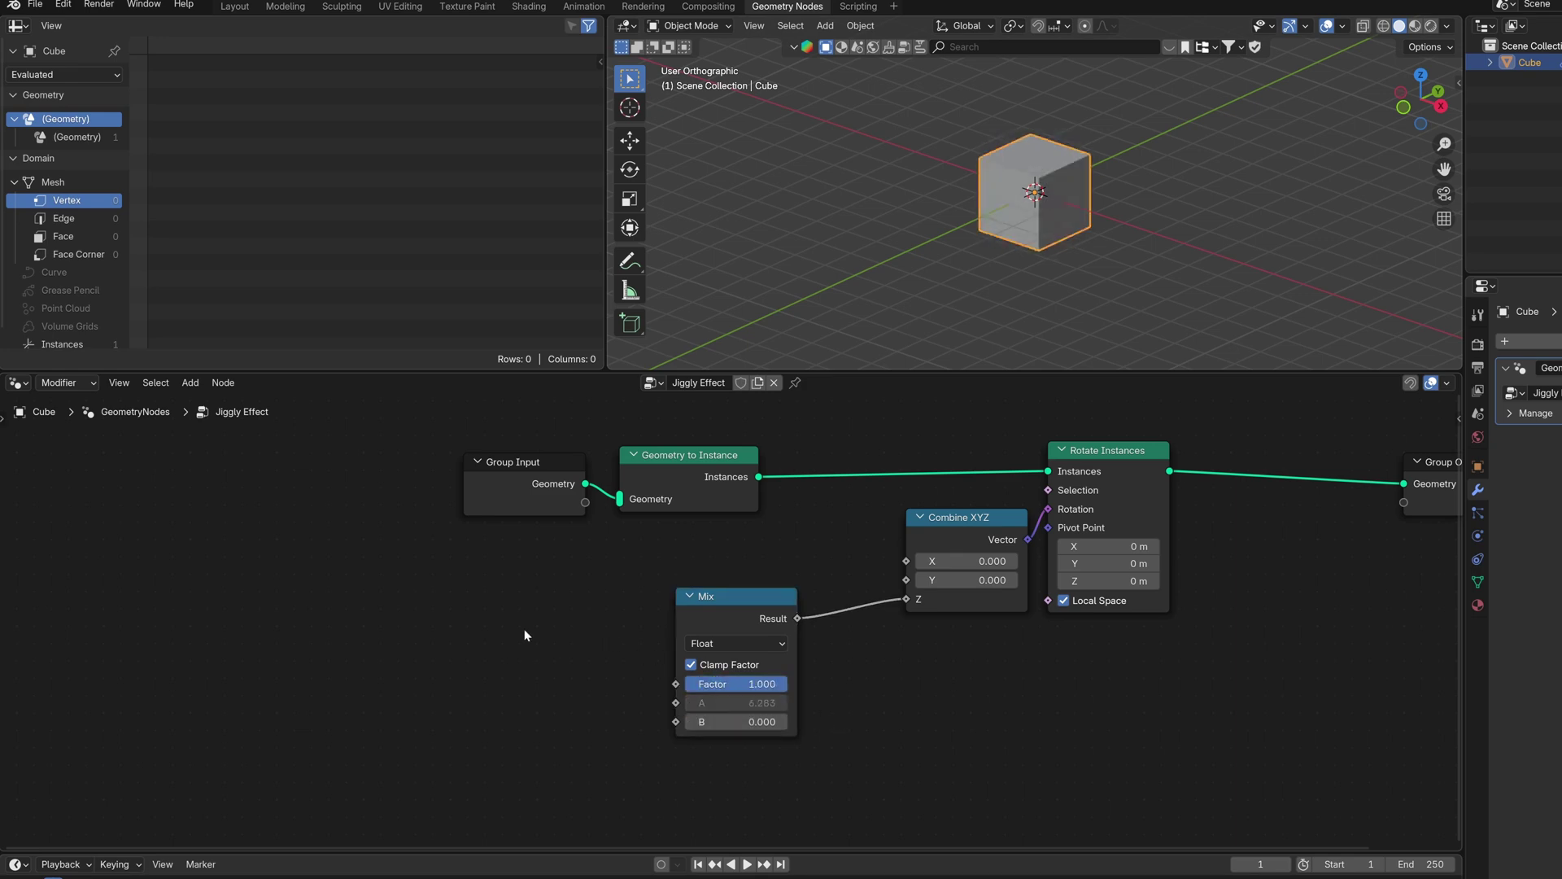
# - Shift the input nodes away from the others and expose the Mix node's Factor through Group Input, running the modifier's Factor to its maximum
pyautogui.moveTo(438, 597); pyautogui.dragTo(615, 450)
pyautogui.scroll(-2, 602, 480)
pyautogui.press('g')
pyautogui.press('x')
pyautogui.click(401, 490)
pyautogui.moveTo(356, 520); pyautogui.dragTo(683, 675)
pyautogui.moveTo(1364, 396); pyautogui.dragTo(1508, 396)
# - Add a Float Curve node between the Group Input's Factor and the Mix node
pyautogui.hotkey('shift', 'a')
pyautogui.write('float')
pyautogui.press('Return')
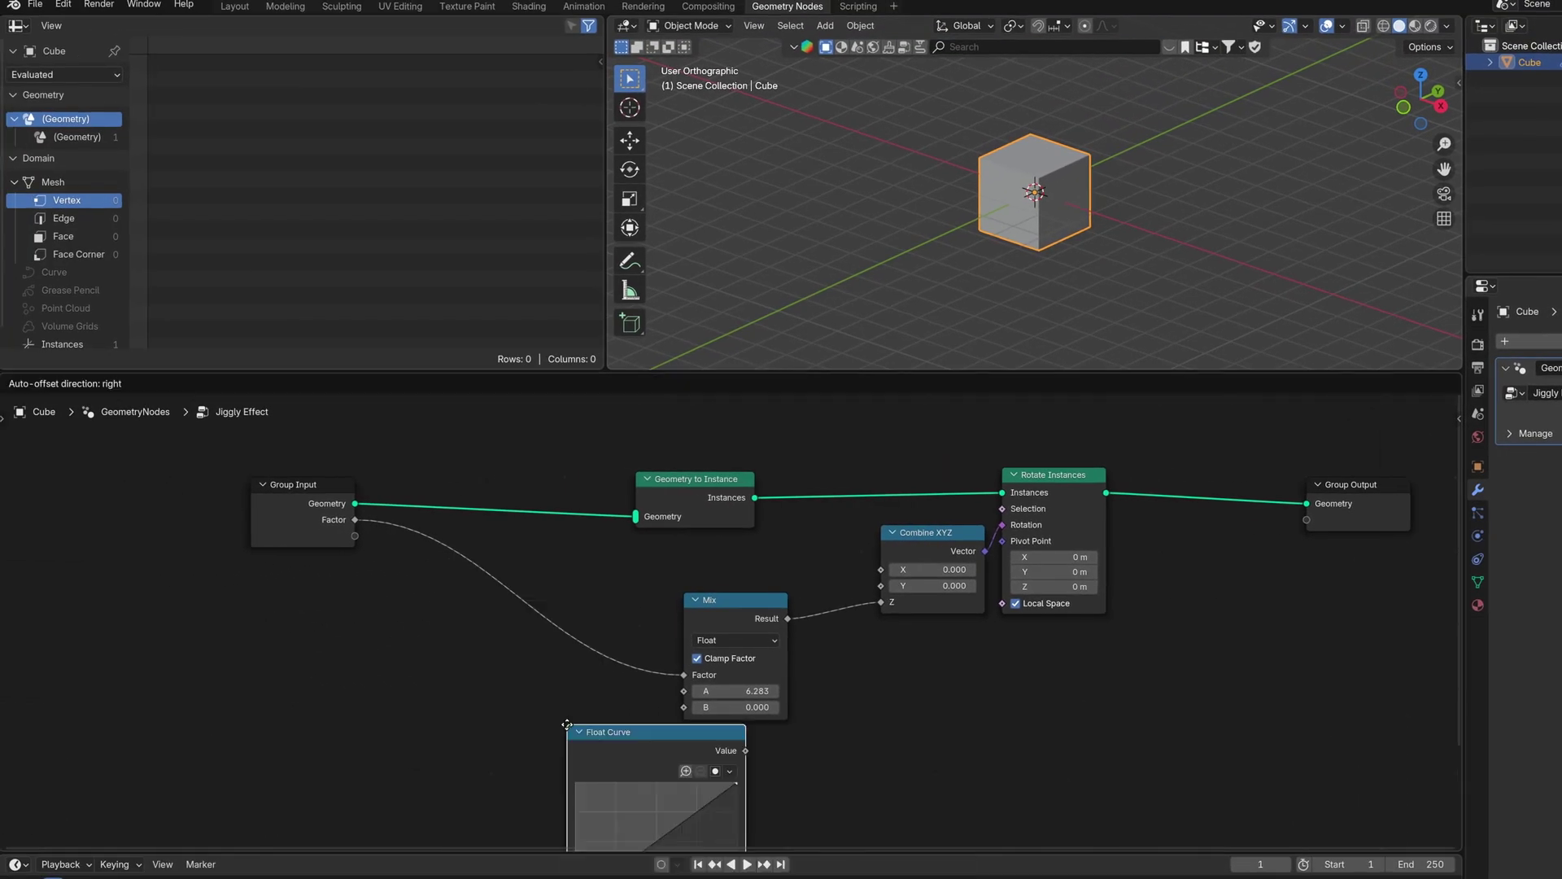
pyautogui.click(478, 587)
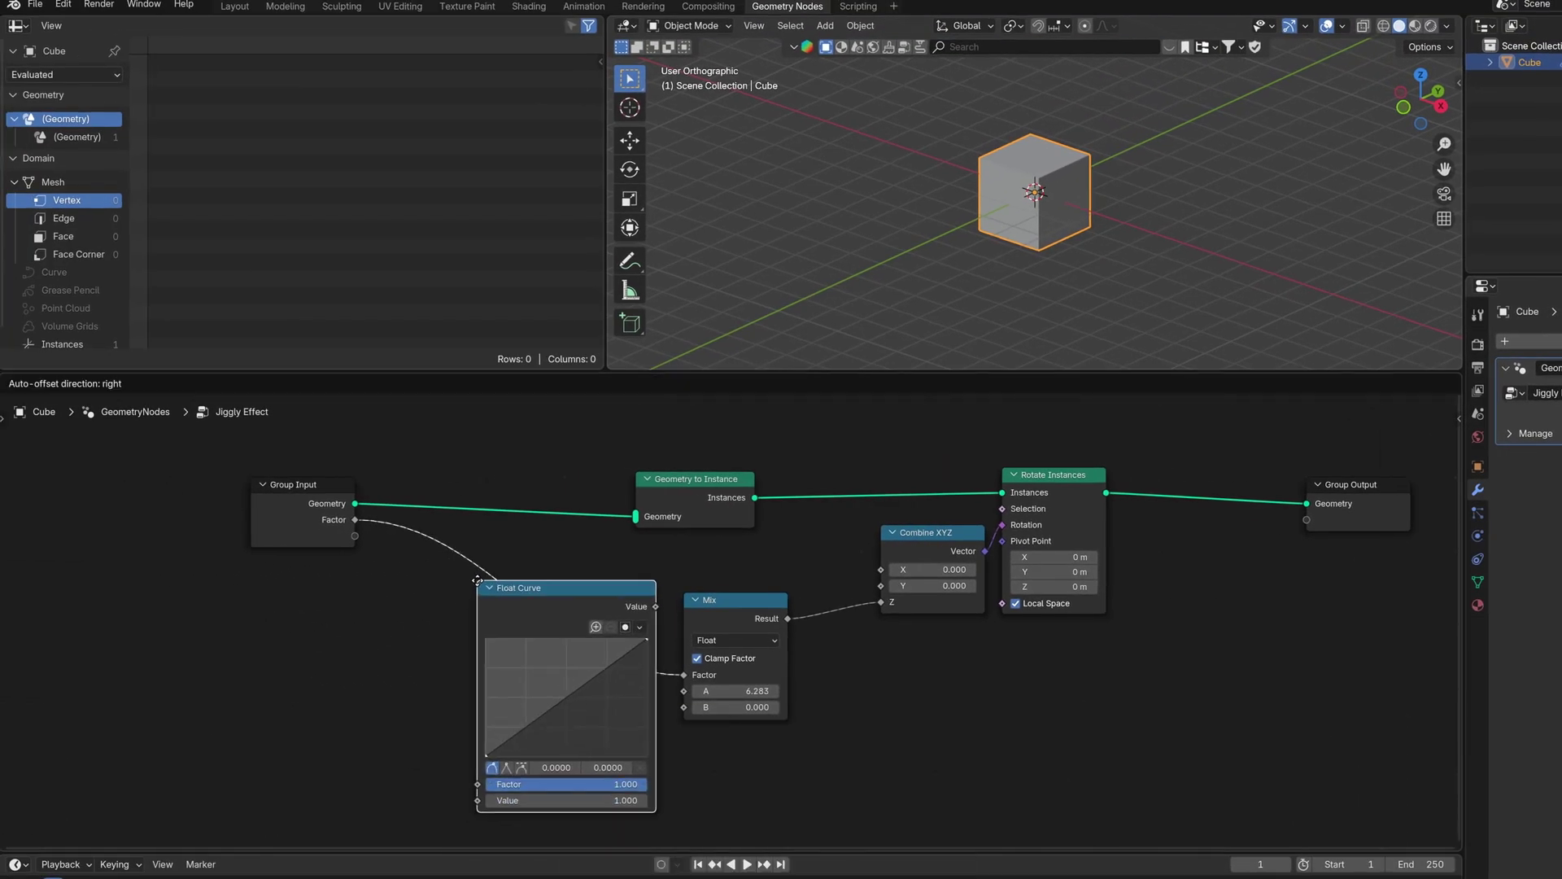
# - Add a middle point to the Float Curve at X 0.5 and raise it to bow the curve upward
pyautogui.moveTo(946, 687); pyautogui.dragTo(1250, 628, button='middle')
pyautogui.click(869, 652)
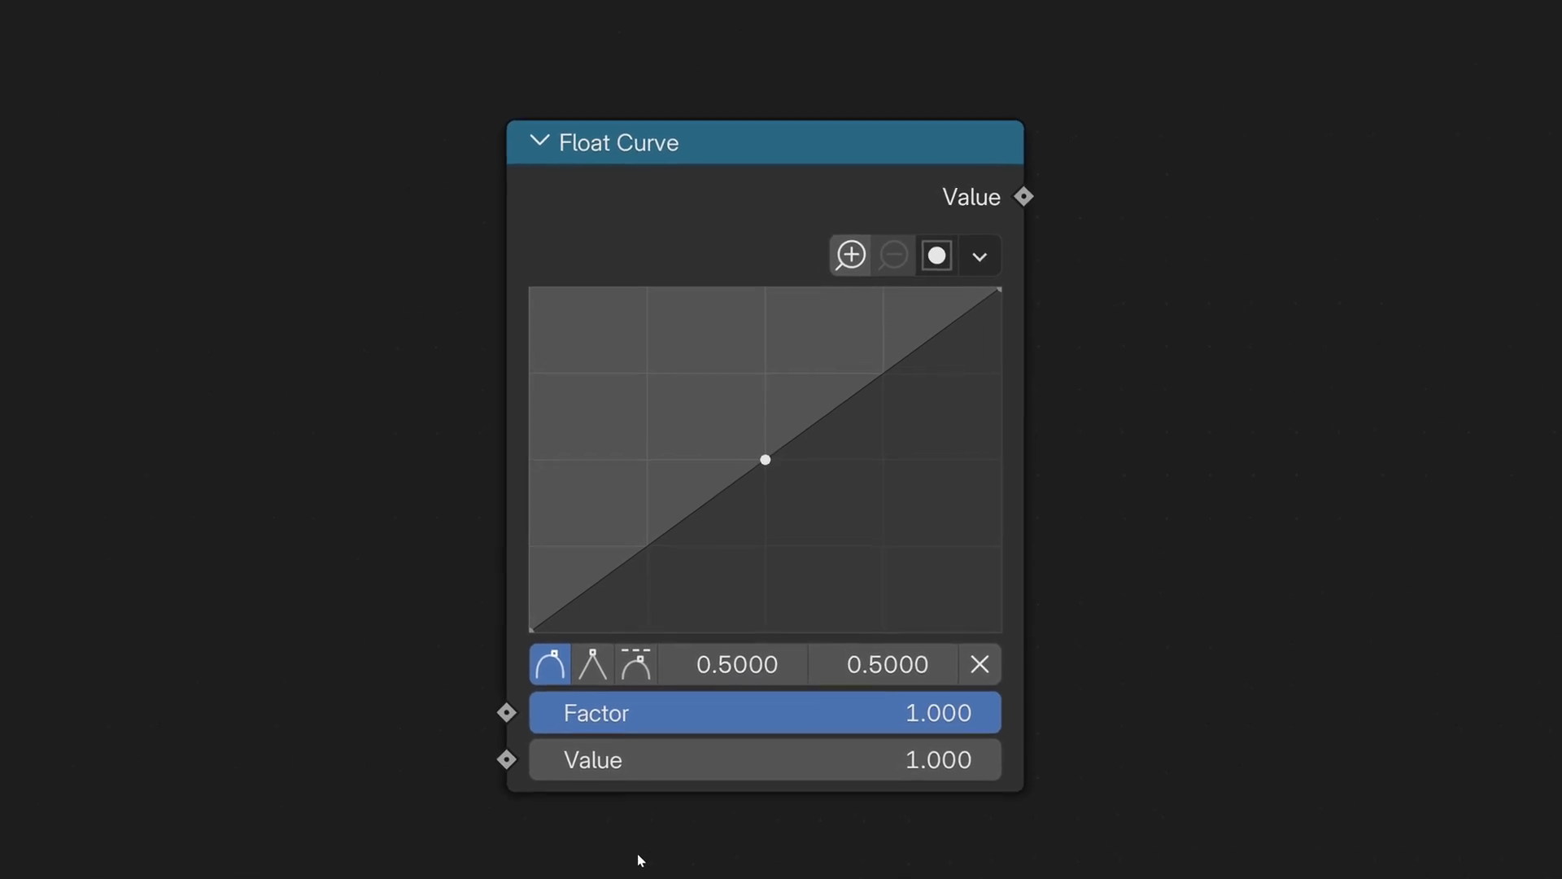
pyautogui.moveTo(483, 756); pyautogui.dragTo(461, 762)
pyautogui.click(494, 790)
pyautogui.moveTo(647, 761); pyautogui.dragTo(582, 760)
pyautogui.moveTo(733, 760); pyautogui.dragTo(646, 757)
pyautogui.click(645, 757)
pyautogui.write('1')
pyautogui.press('Return')
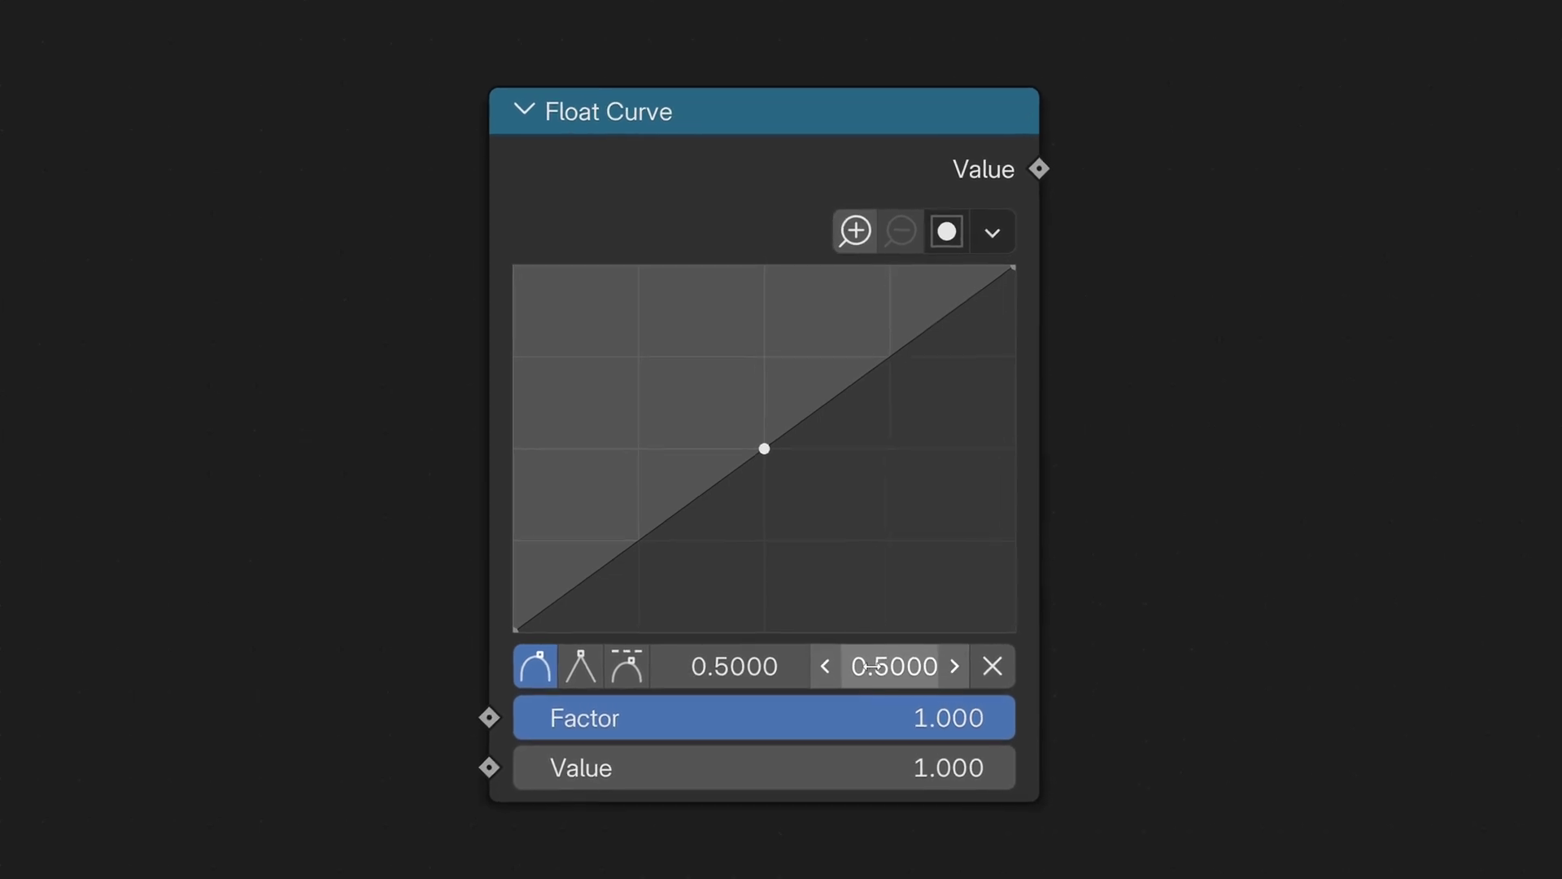
pyautogui.moveTo(905, 669); pyautogui.dragTo(991, 669)
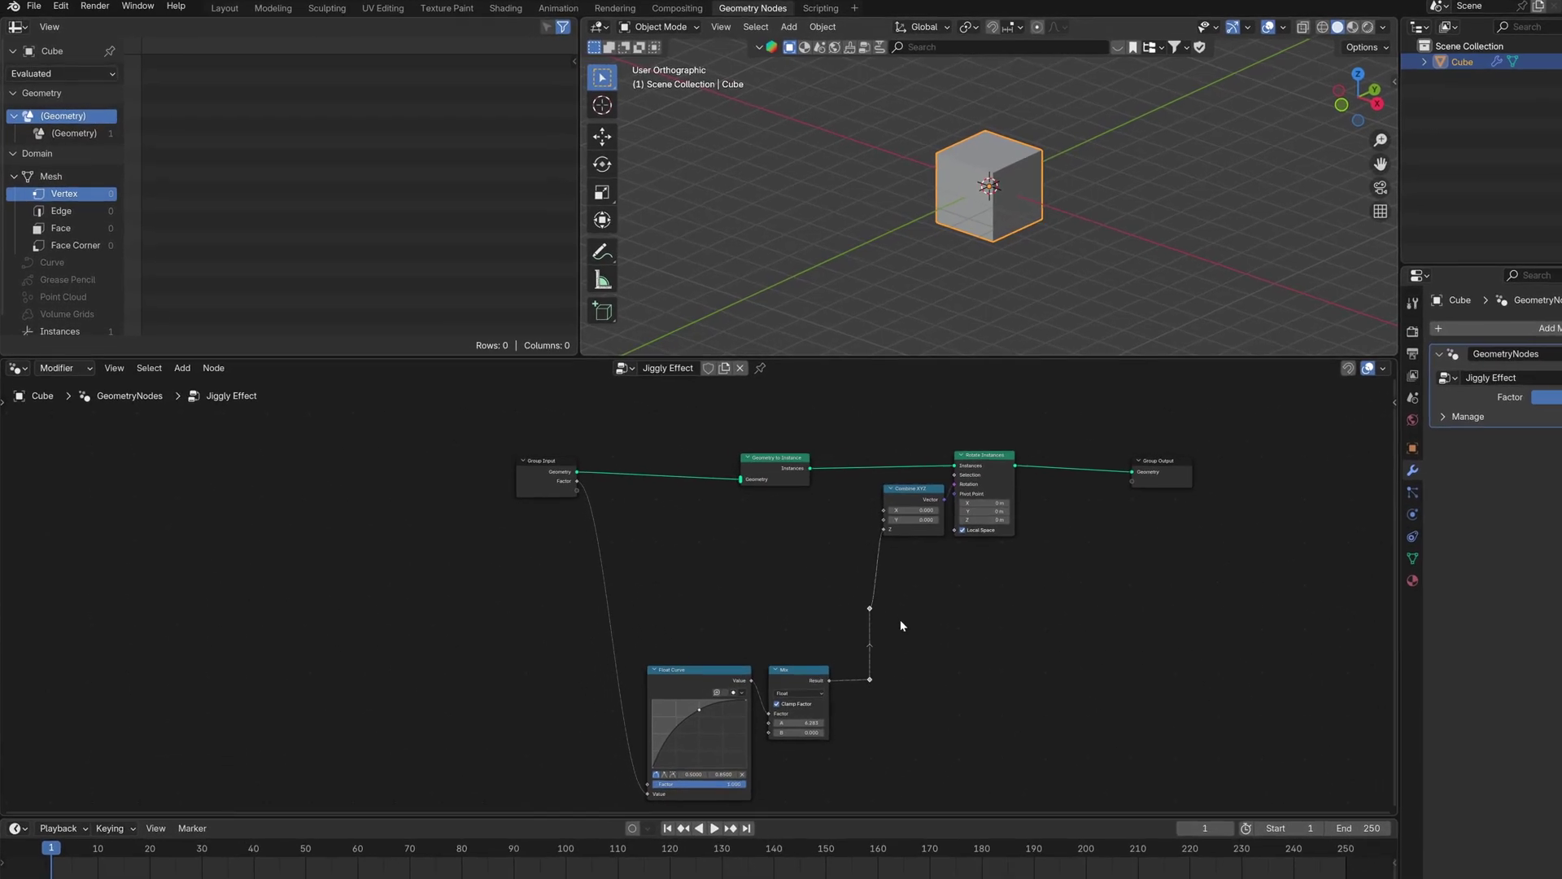
# - Align the reroute of the Mix result vertically and detach its link from the Z input of Combine XYZ
pyautogui.click(868, 610)
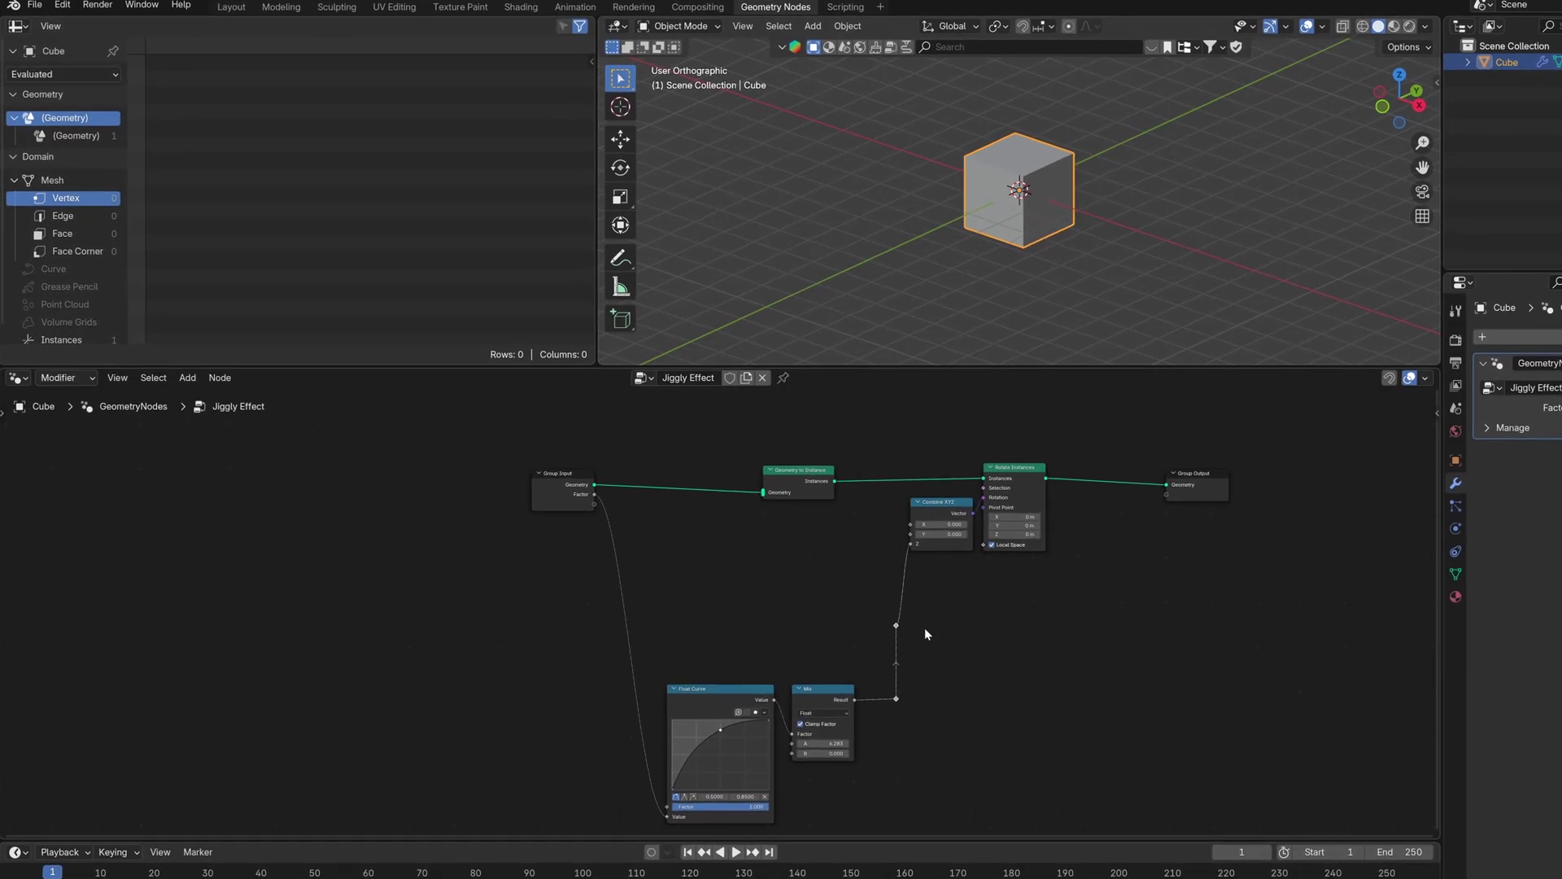
pyautogui.press('g')
pyautogui.press('y')
pyautogui.click(904, 508)
pyautogui.moveTo(890, 604); pyautogui.dragTo(1058, 544)
# - Connect the Group Input's Factor to the X input of Combine XYZ and nudge Geometry to Instance slightly upward
pyautogui.scroll(1, 942, 594)
pyautogui.moveTo(569, 469); pyautogui.dragTo(1058, 506)
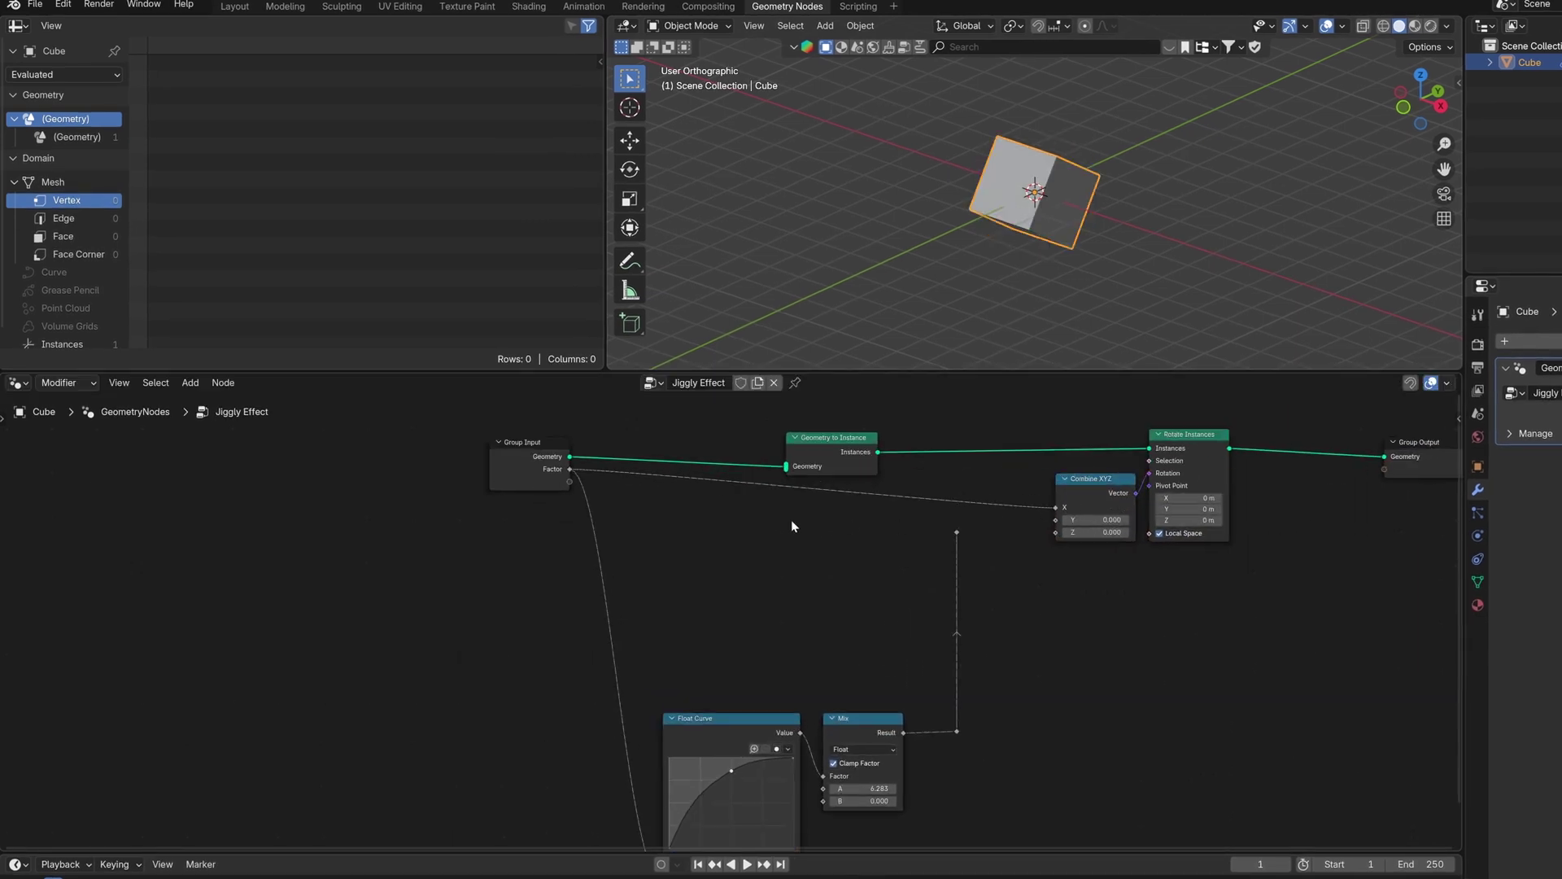
pyautogui.moveTo(844, 461); pyautogui.dragTo(844, 444)
pyautogui.moveTo(863, 529); pyautogui.dragTo(861, 588, button='middle')
pyautogui.scroll(2, 861, 588)
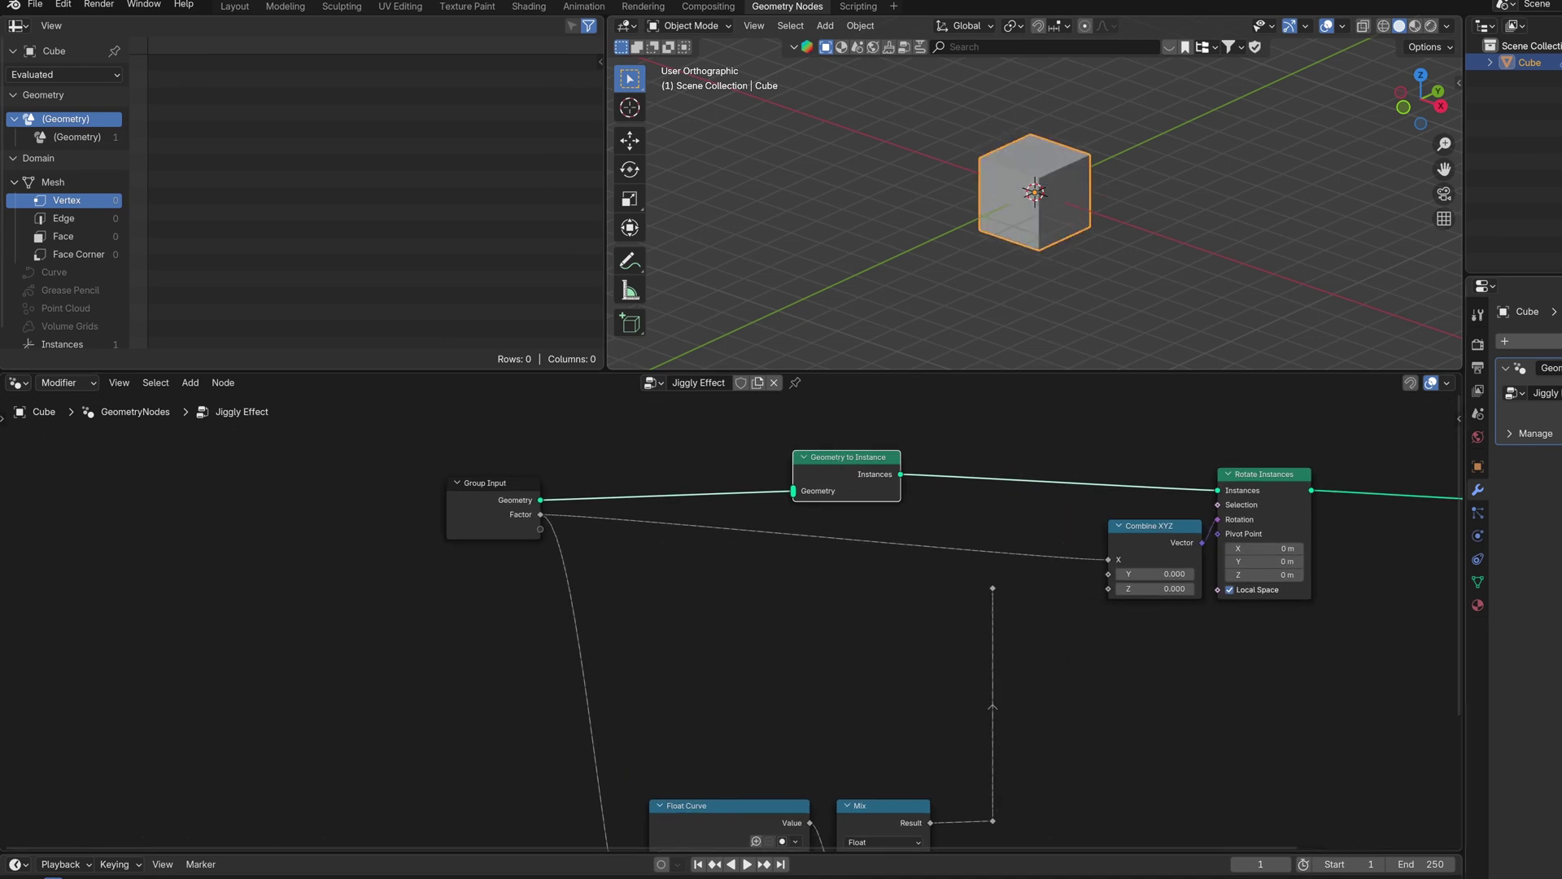
# - Insert a Ping-Pong node with Scale 1 between Factor and Combine XYZ, and test it with the modifier's Factor
pyautogui.hotkey('shift', 'a')
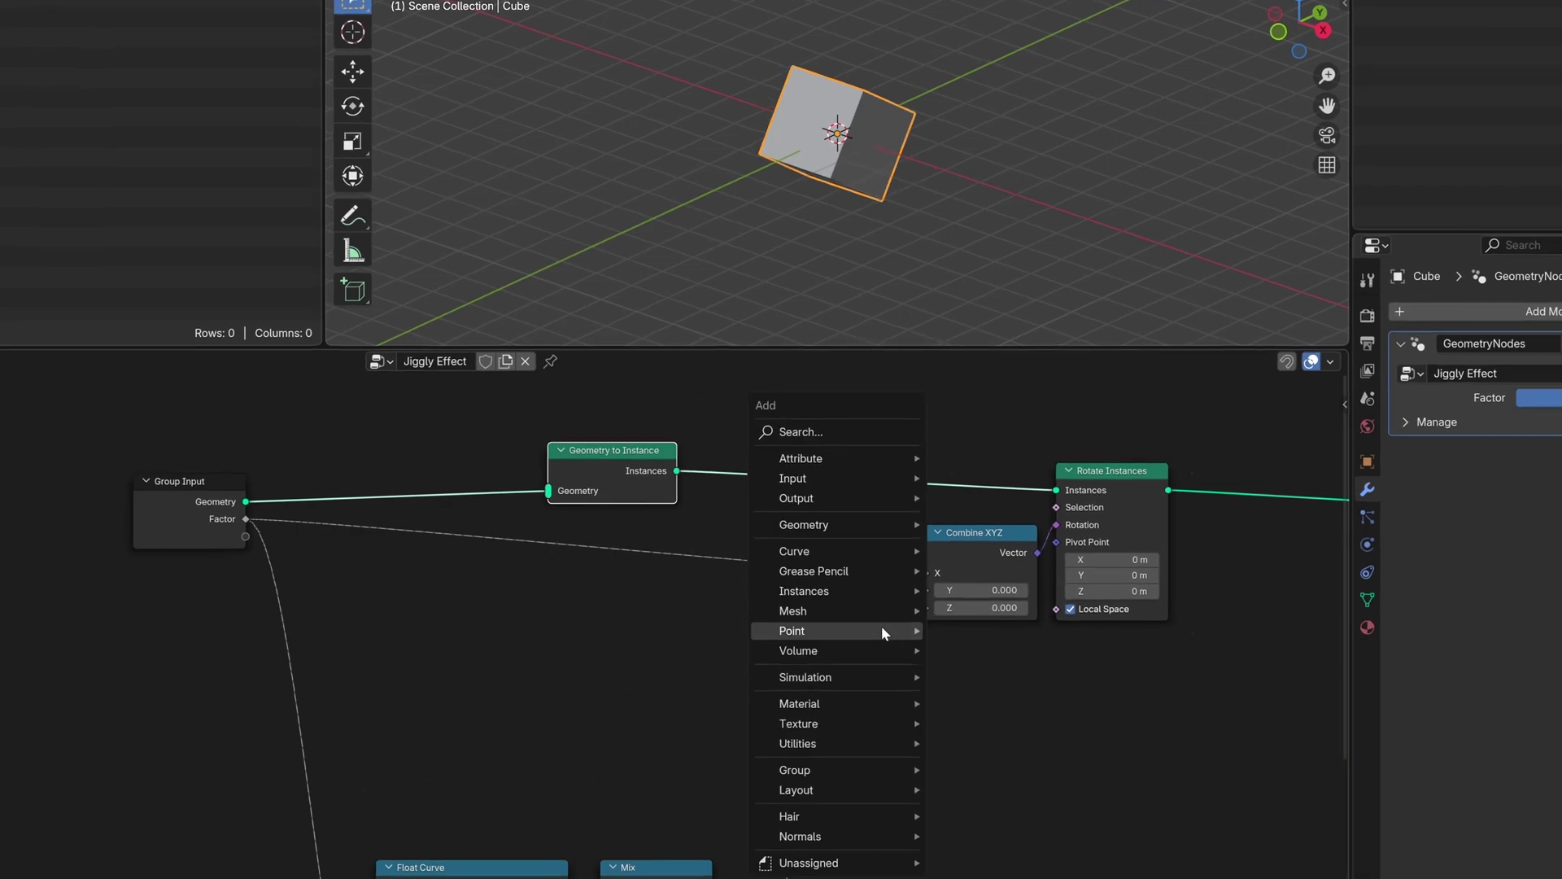
pyautogui.write('ping')
pyautogui.press('Return')
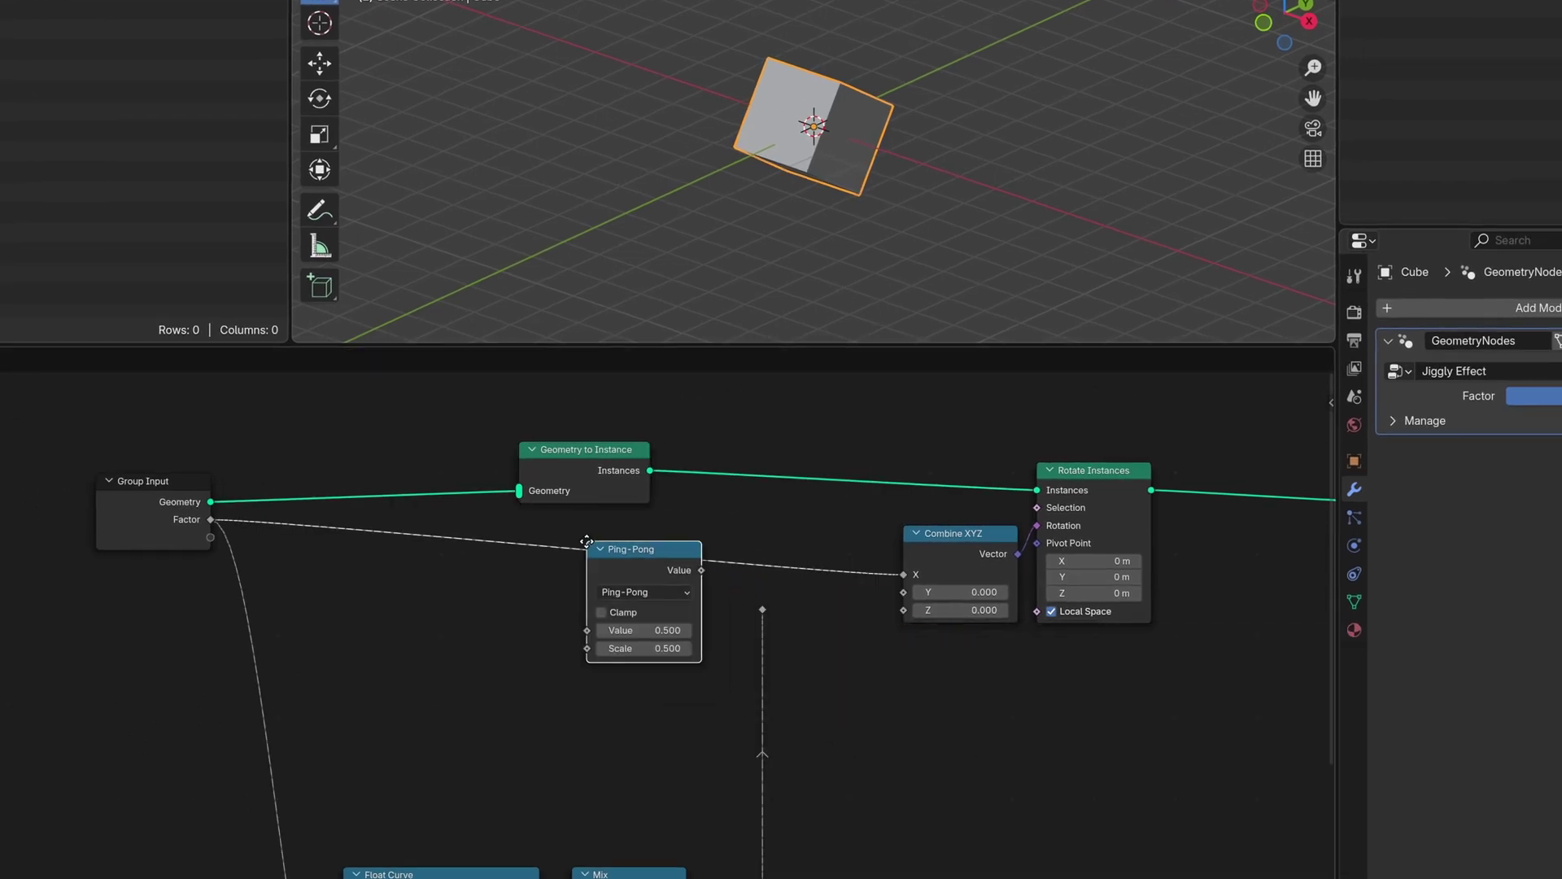
pyautogui.click(597, 533)
pyautogui.doubleClick(783, 625)
pyautogui.write('1')
pyautogui.press('Return')
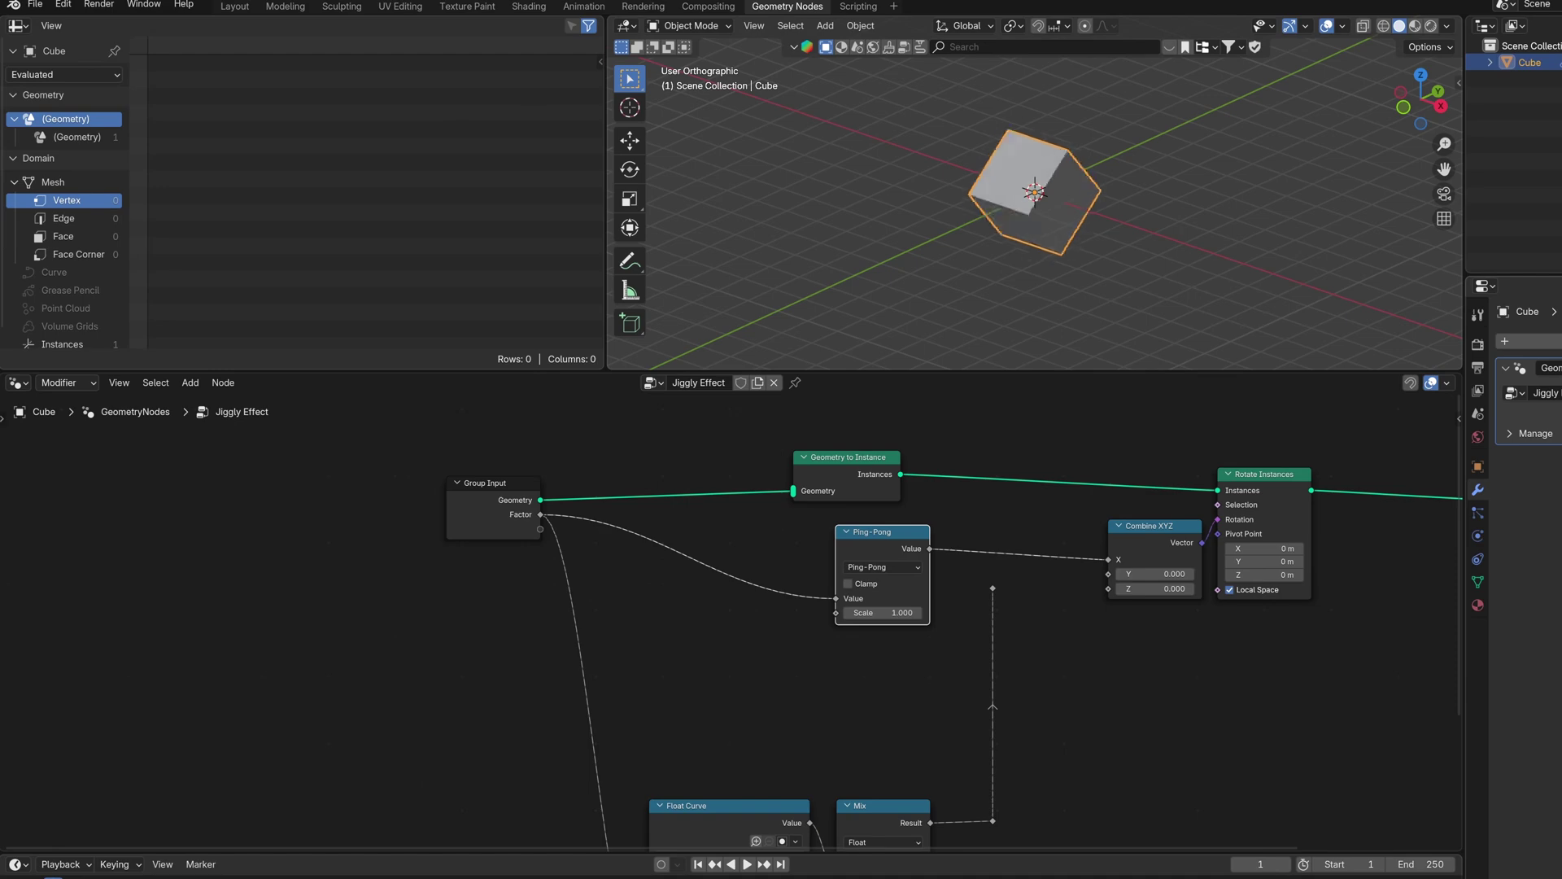
pyautogui.moveTo(1509, 398); pyautogui.dragTo(1359, 396)
pyautogui.click(1134, 639)
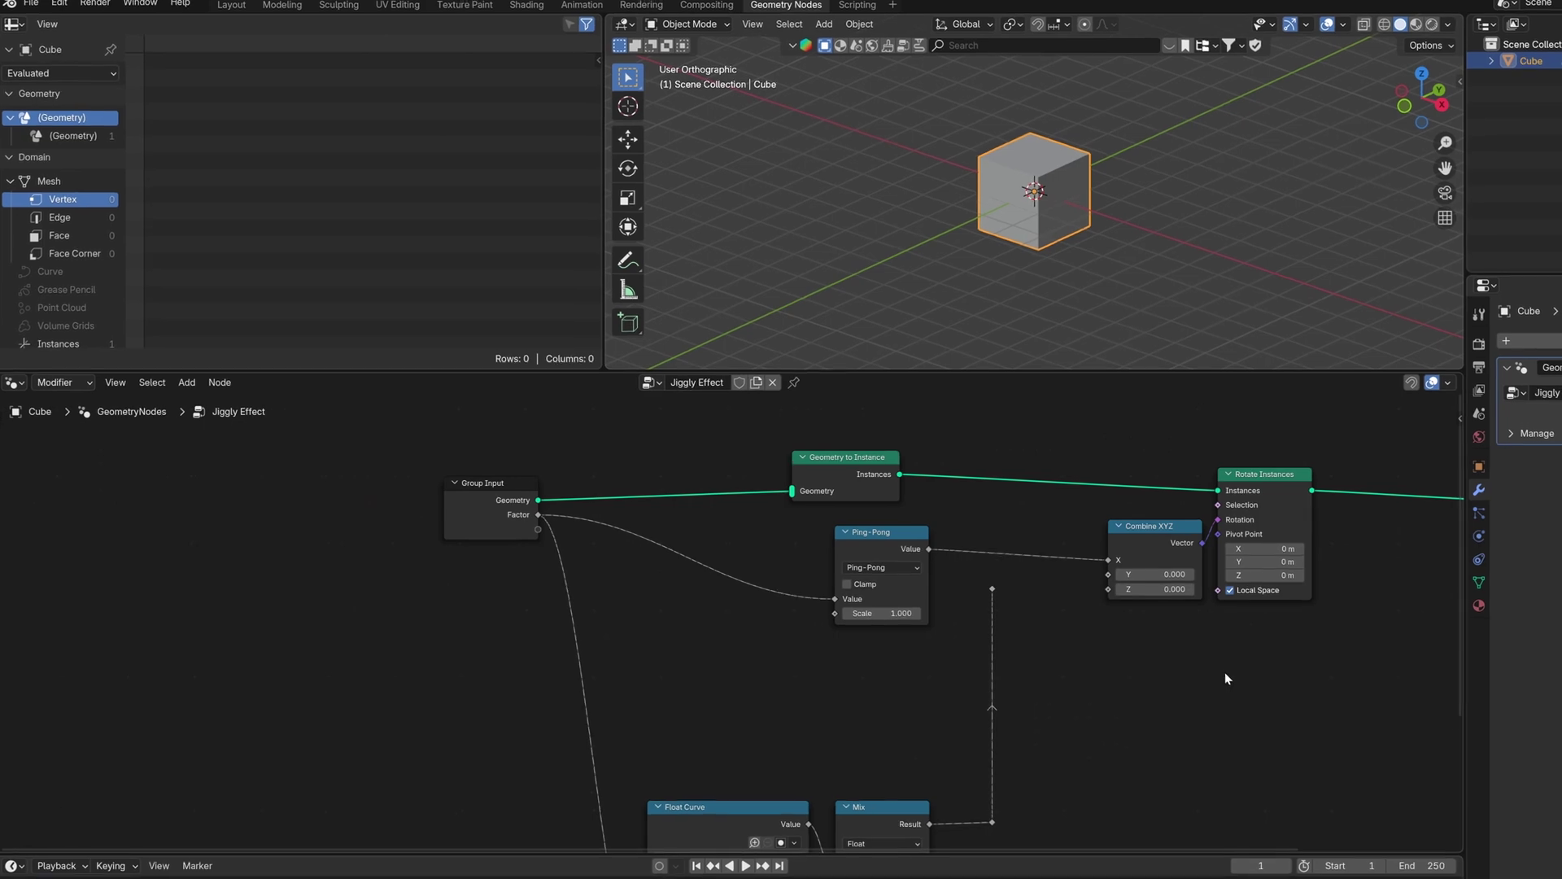
# - Insert a Multiply node with value 4 before Ping-Pong and run the modifier's Factor up to 1.000
pyautogui.hotkey('shift', 'a')
pyautogui.write('mul')
pyautogui.press('Return')
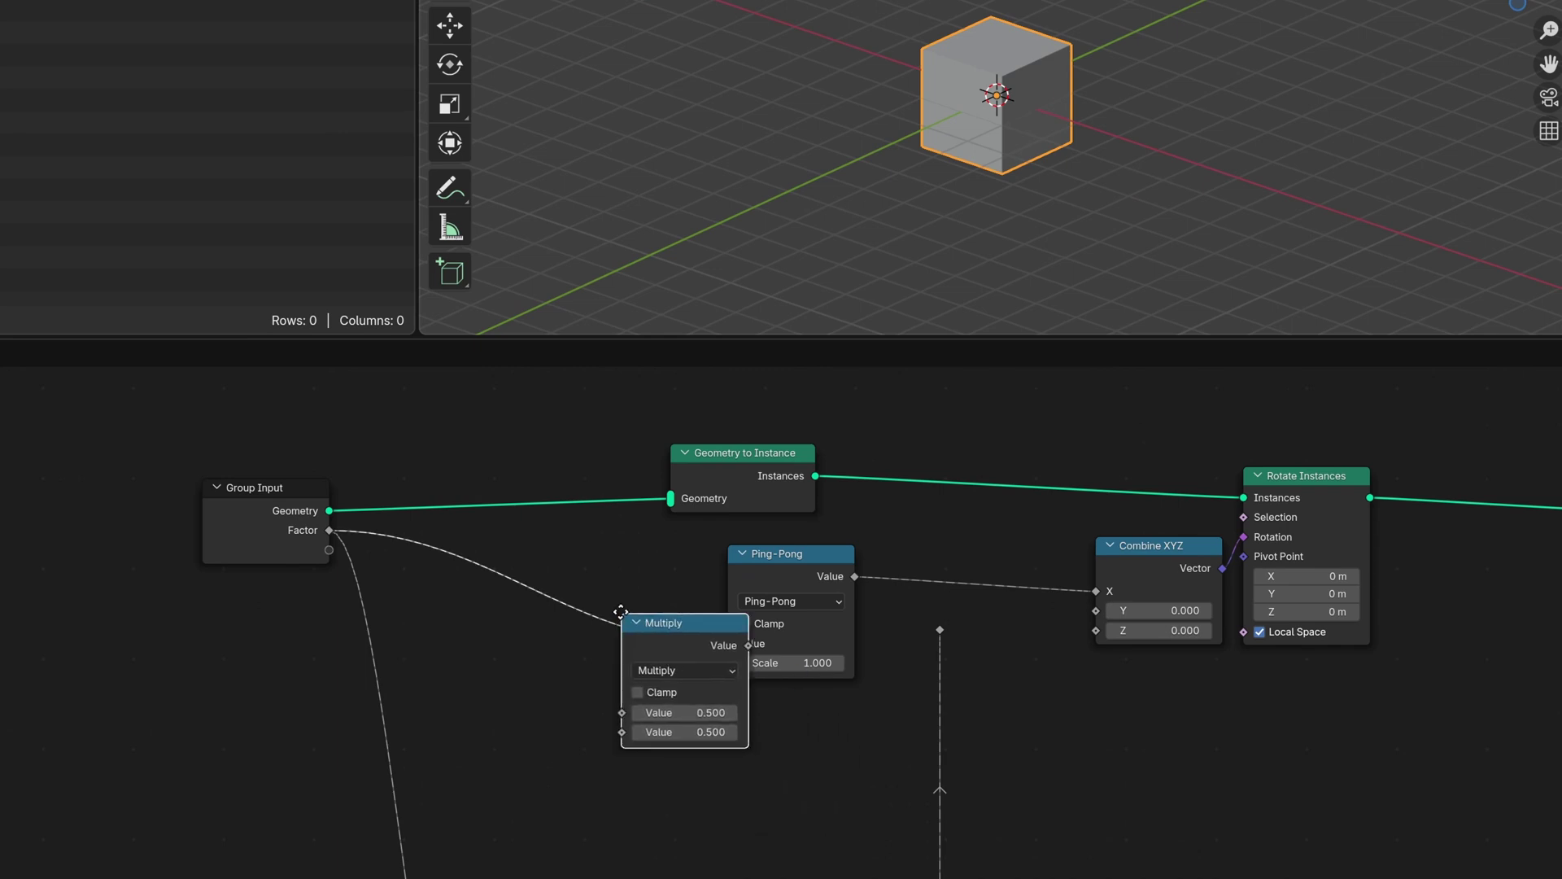
pyautogui.click(566, 547)
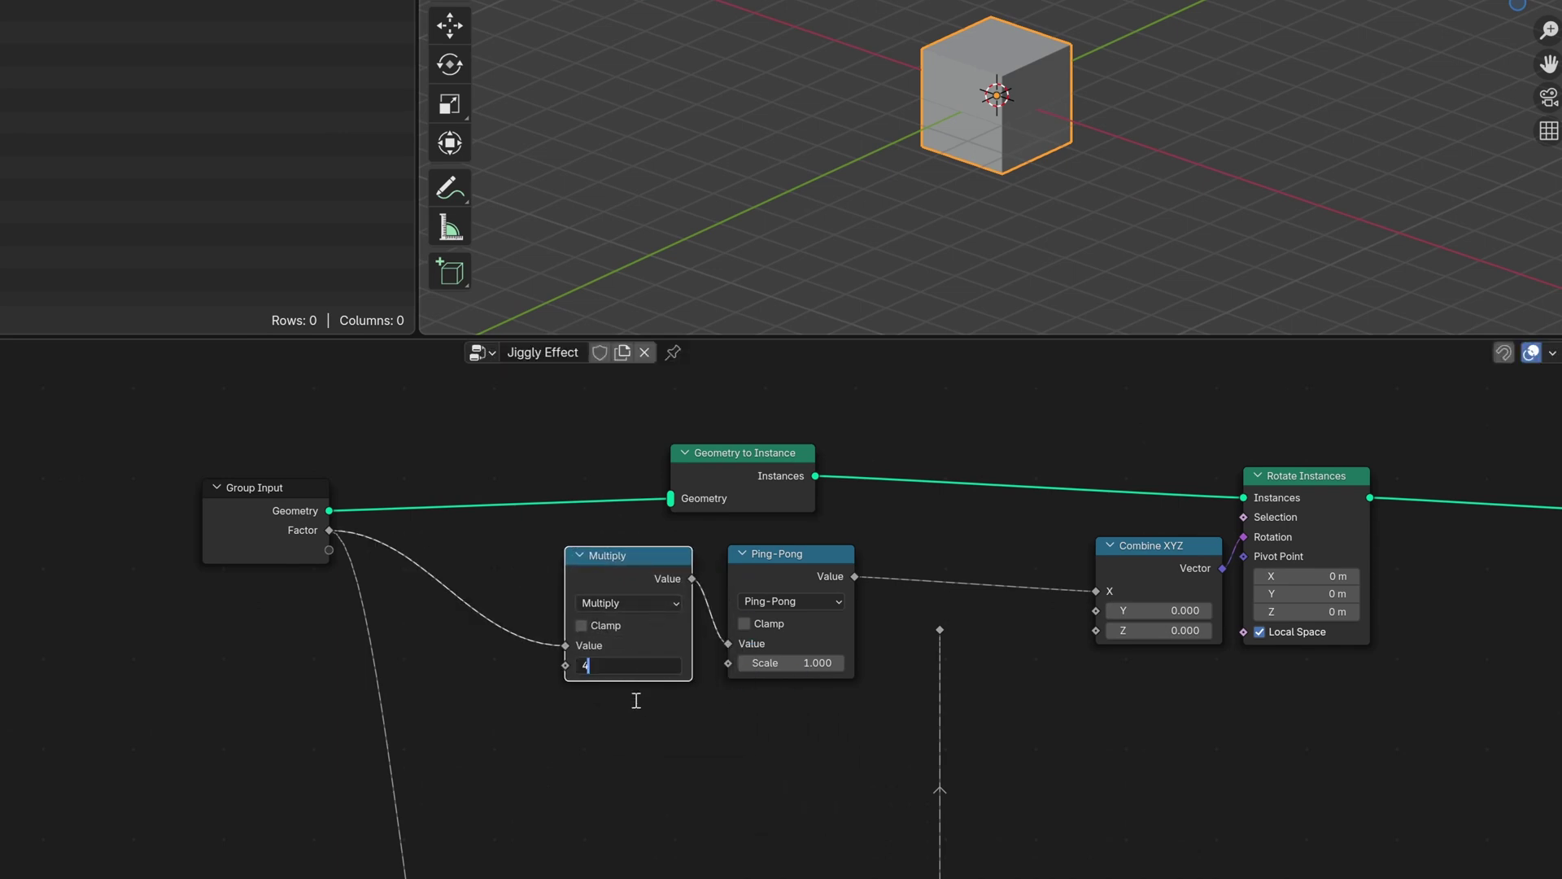
pyautogui.write('4')
pyautogui.press('Return')
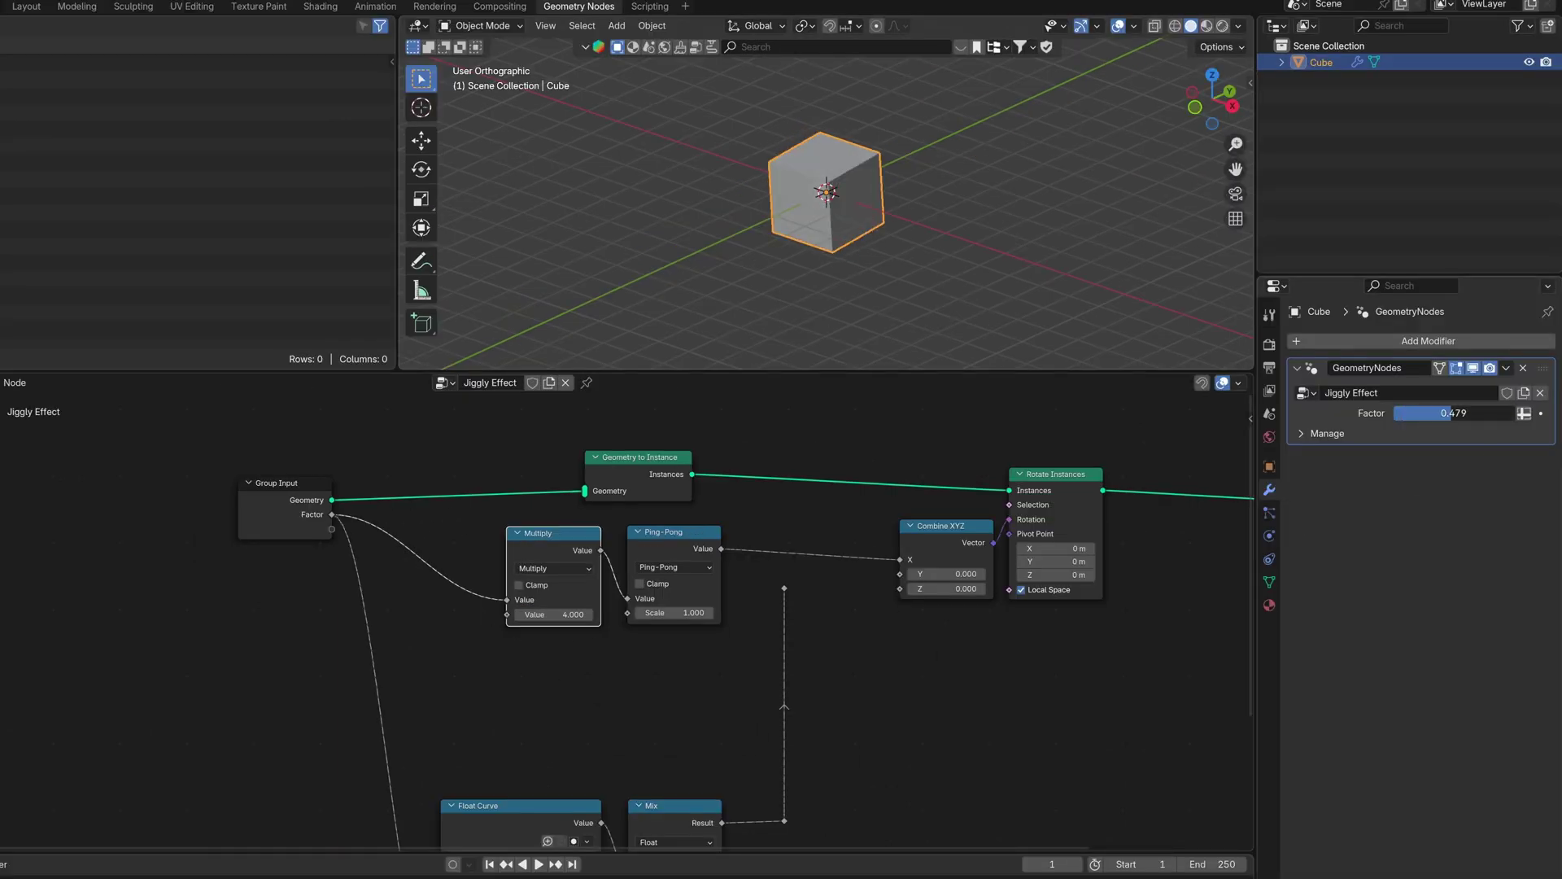
pyautogui.moveTo(1452, 413); pyautogui.dragTo(1515, 412)
# - Move Combine XYZ, Rotate Instances, Group Output and the reroutes farther from Ping-Pong to make room
pyautogui.scroll(-6, 812, 702)
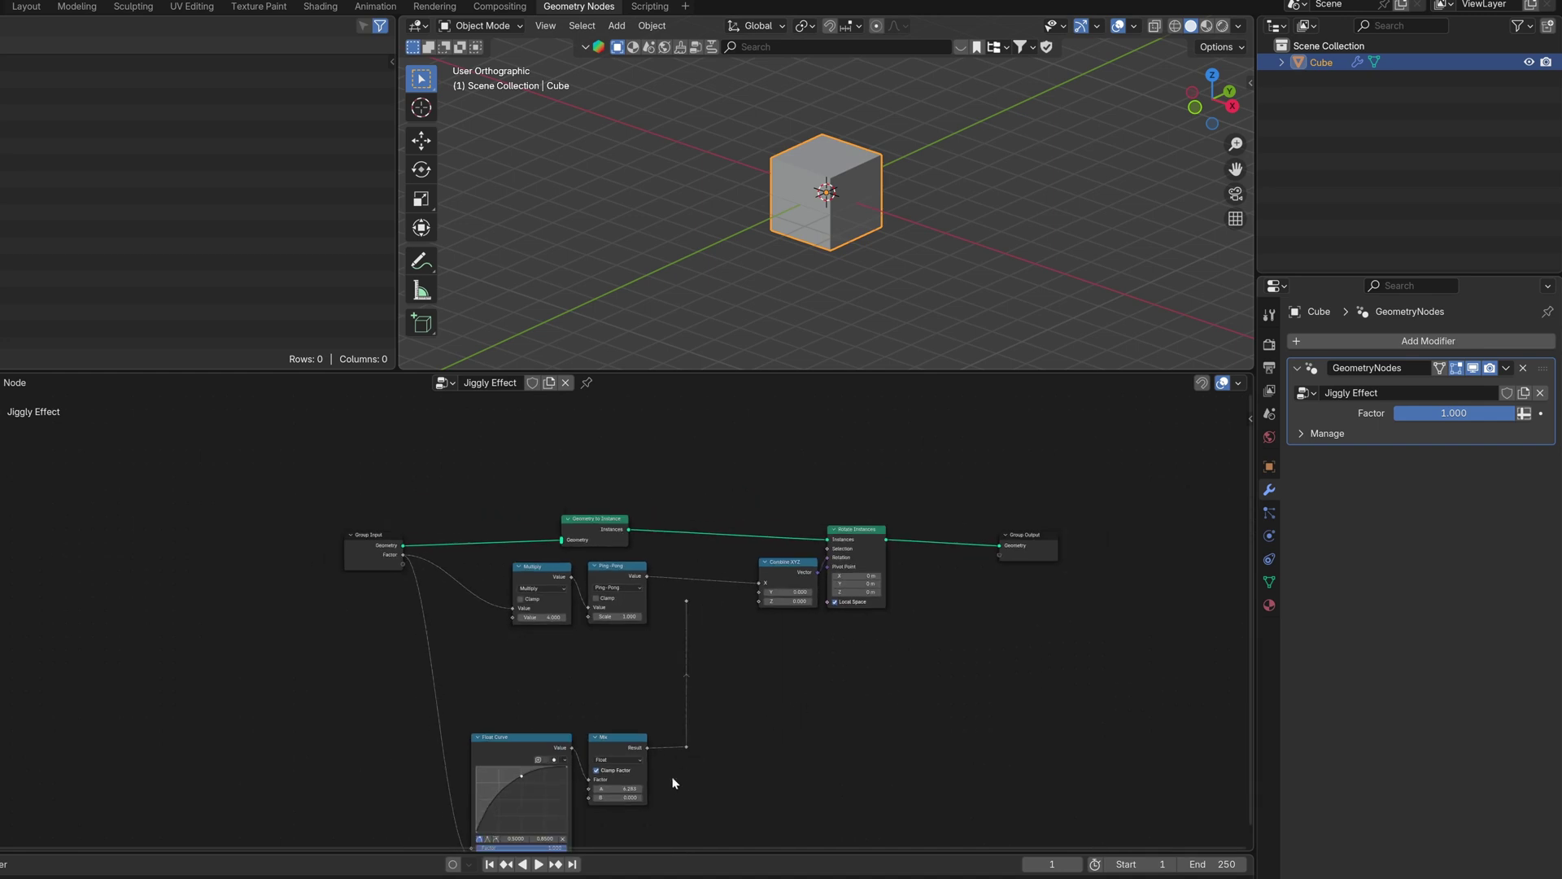
pyautogui.moveTo(671, 783); pyautogui.dragTo(1161, 518)
pyautogui.press('g')
pyautogui.click(1236, 540)
pyautogui.scroll(3, 877, 612)
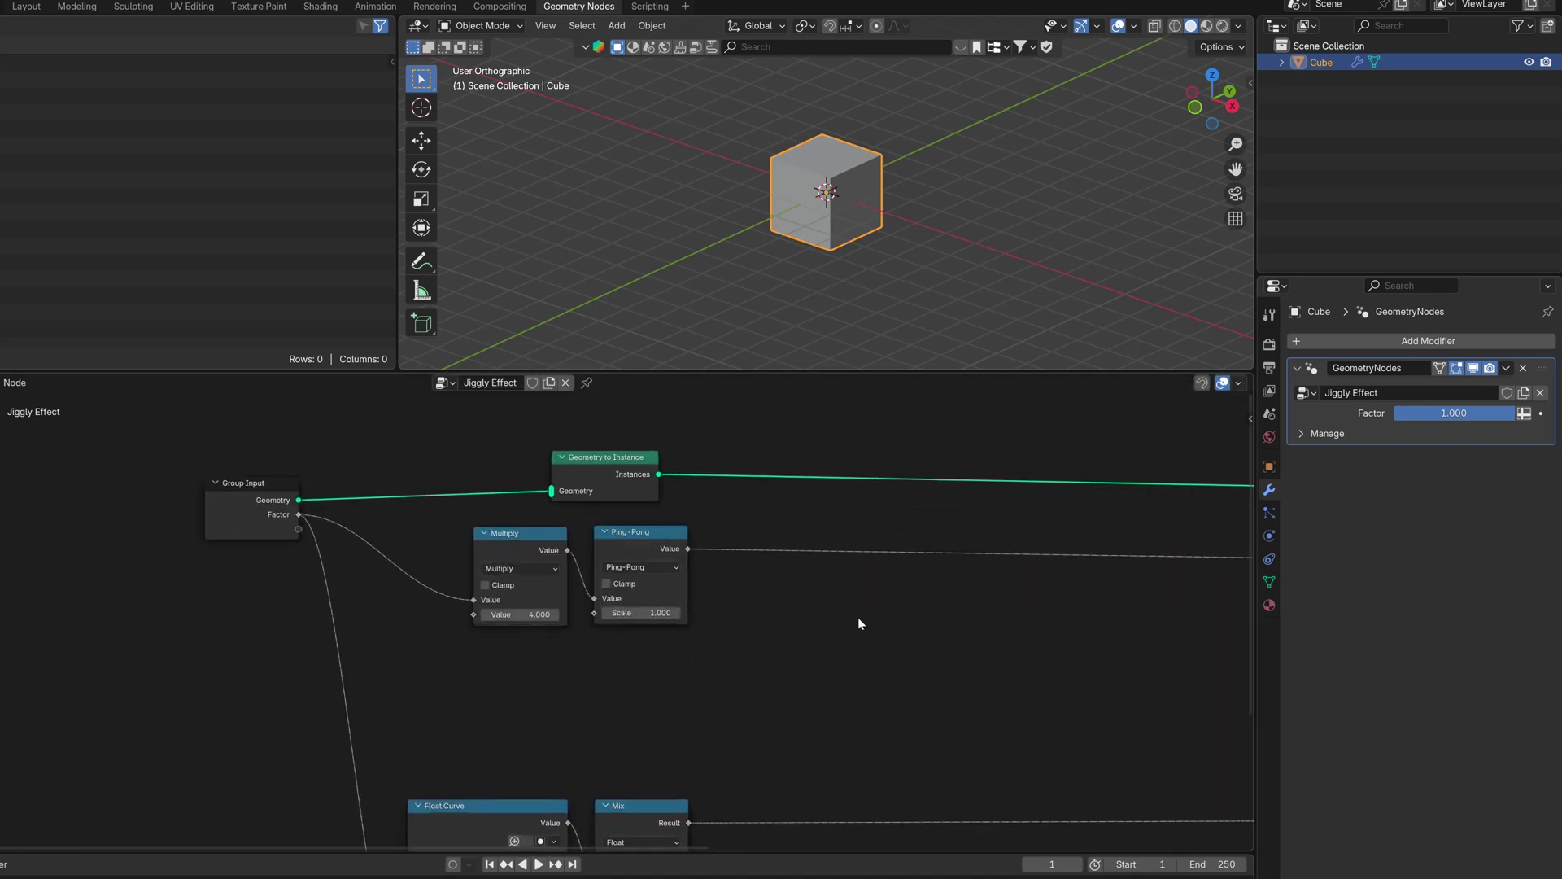
# - Insert a Map Range node after Ping-Pong with To Min -1 and Smoother Step interpolation, testing it with the modifier's Factor
pyautogui.keyDown('ctrl'); pyautogui.scroll(-2, 925, 606); pyautogui.keyUp('ctrl')
pyautogui.hotkey('shift', 'a')
pyautogui.write('map range')
pyautogui.press('Return')
pyautogui.click(700, 537)
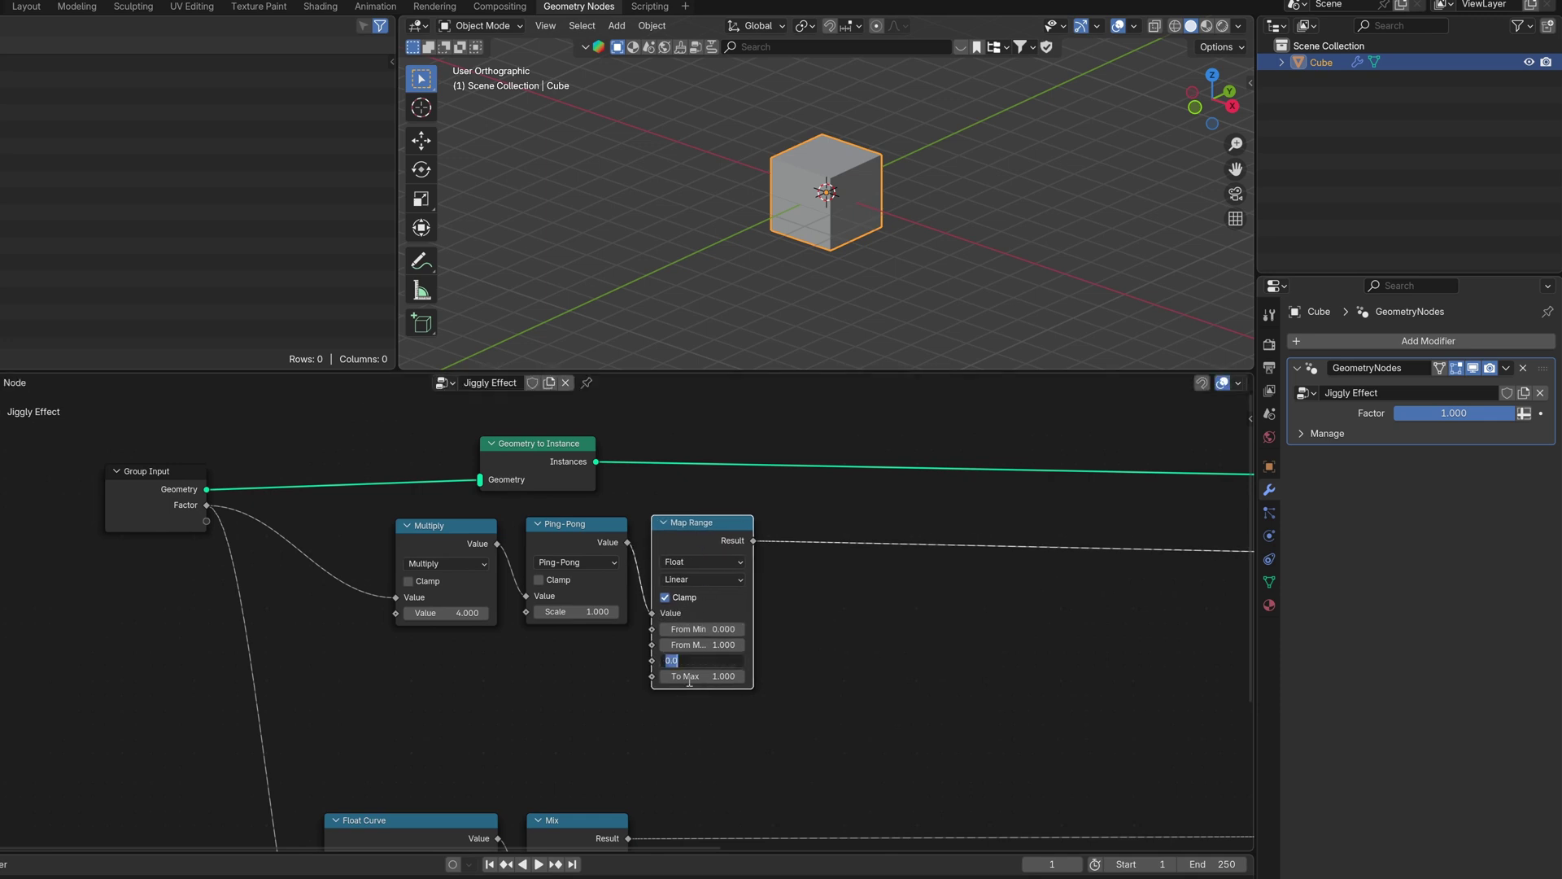
pyautogui.write('-1')
pyautogui.press('Return')
pyautogui.moveTo(1430, 421)
pyautogui.mouseDown()
pyautogui.moveTo(1394, 421)
pyautogui.moveTo(1514, 412)
pyautogui.mouseUp()
pyautogui.click(734, 580)
pyautogui.click(700, 649)
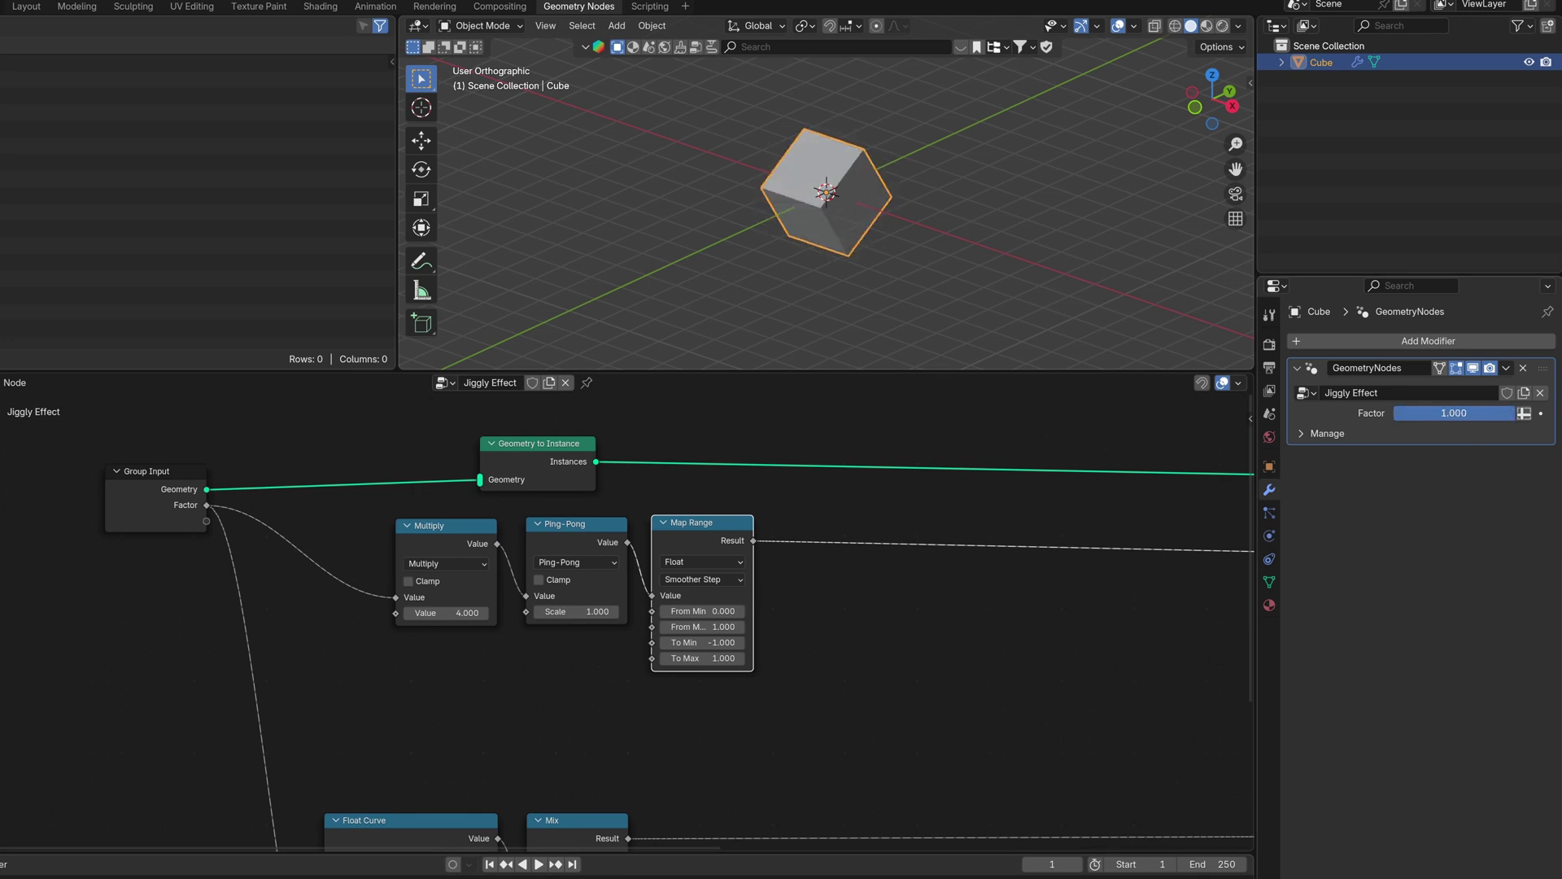
# - Insert a Multiply node with value 0.500 after Map Range and place a duplicate of it on the link behind it
pyautogui.hotkey('shift', 'a')
pyautogui.click(1180, 619)
pyautogui.click(847, 627)
pyautogui.moveTo(1501, 414)
pyautogui.mouseDown()
pyautogui.moveTo(1394, 414)
pyautogui.moveTo(1515, 413)
pyautogui.mouseUp()
pyautogui.click(842, 608)
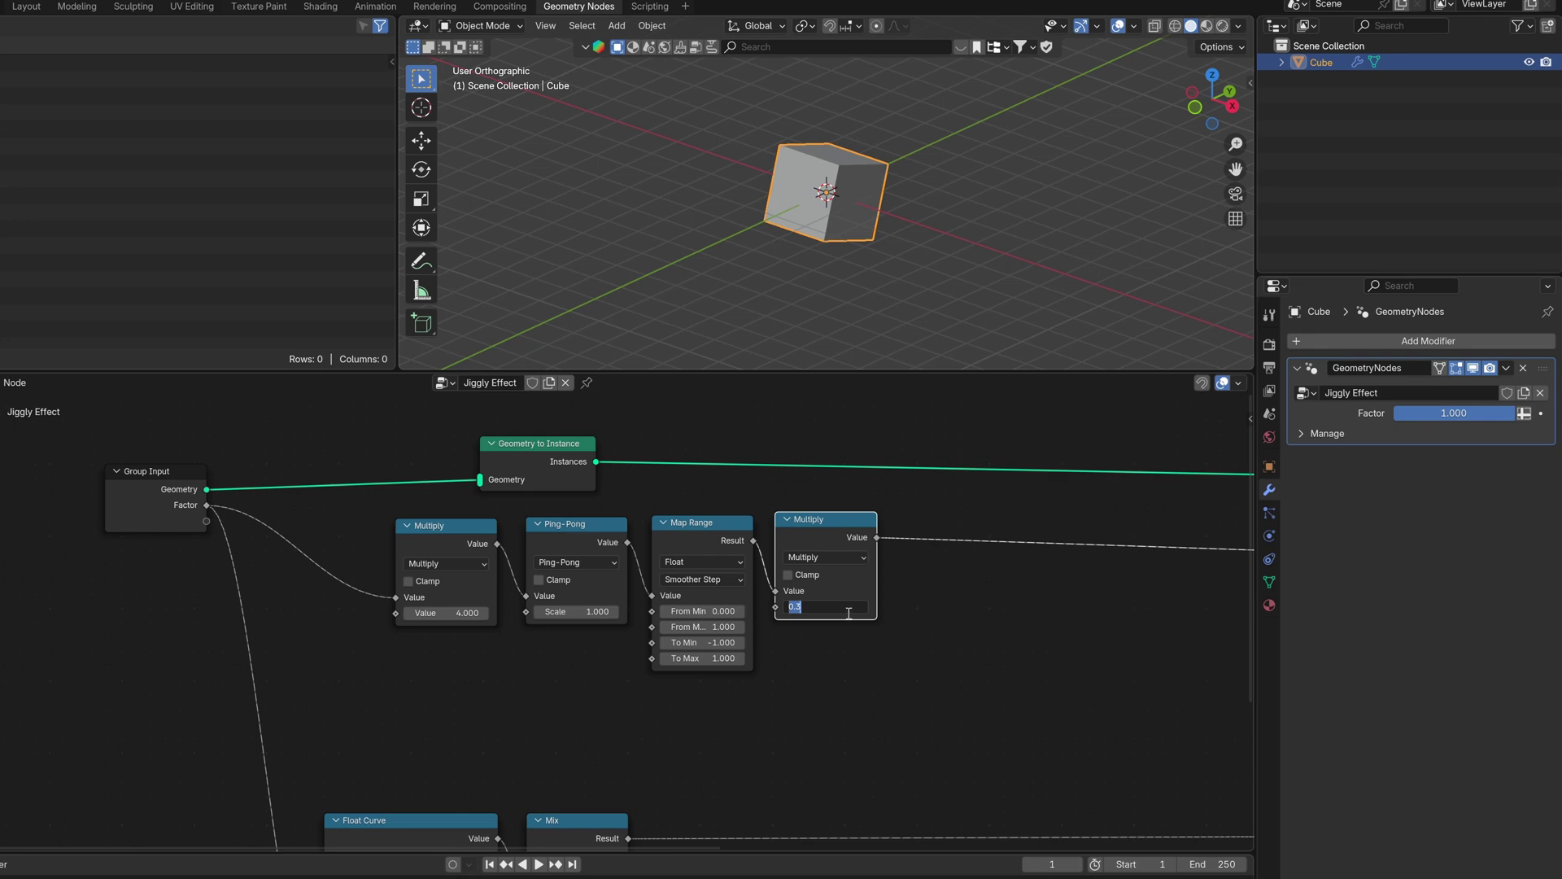
pyautogui.hotkey('shift', 'd')
pyautogui.click(968, 549)
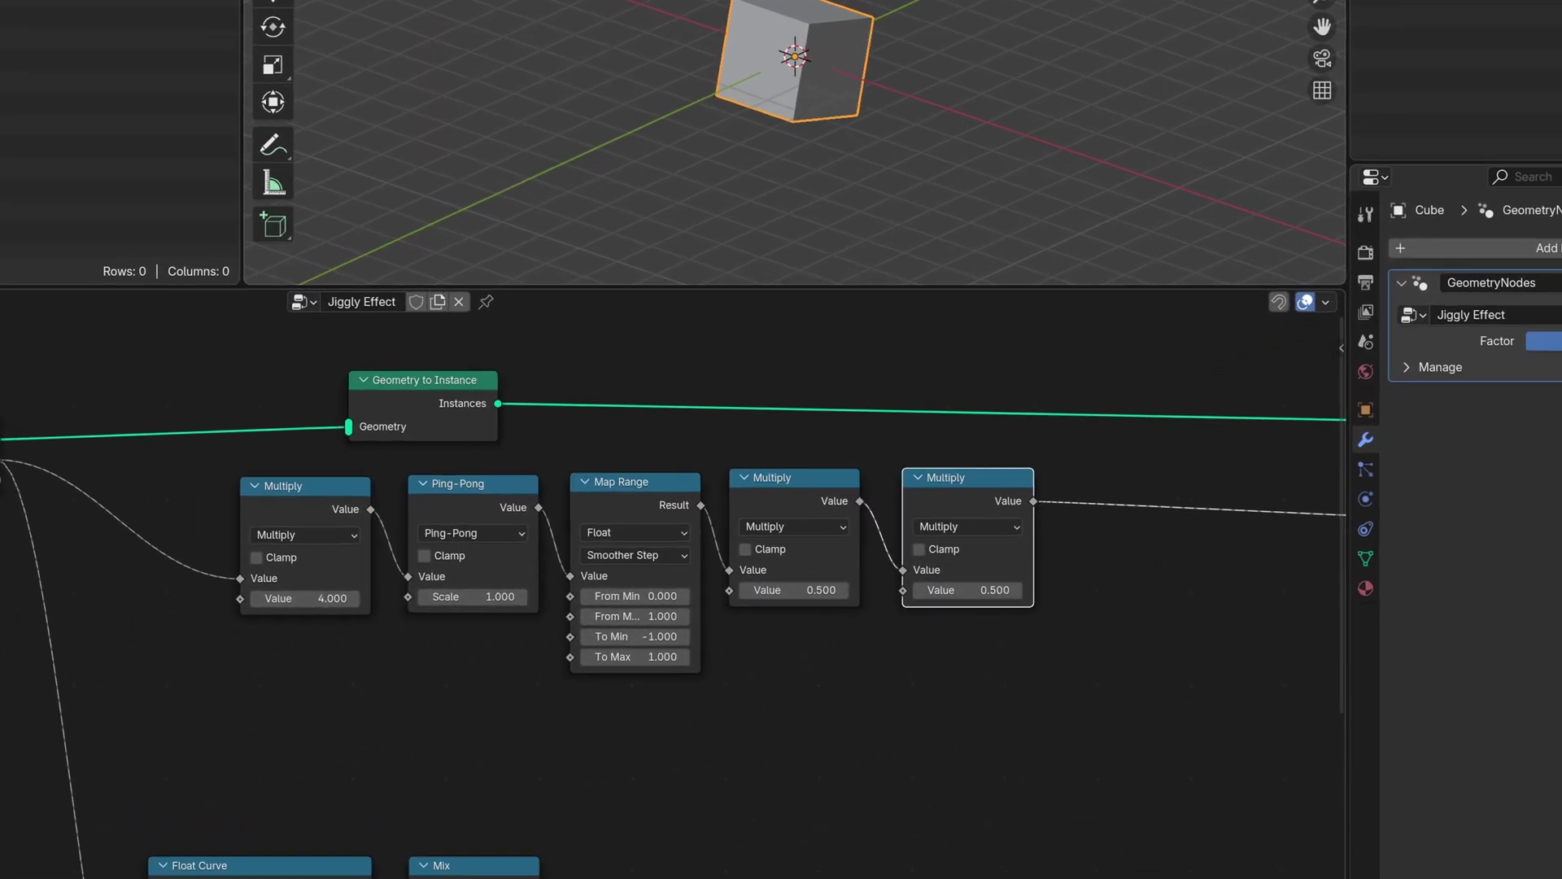
# - Duplicate Group Input, feed its Factor into a new Mix node, and connect the Mix result to the second Multiply's lower value
pyautogui.click(141, 502)
pyautogui.hotkey('shift', 'd')
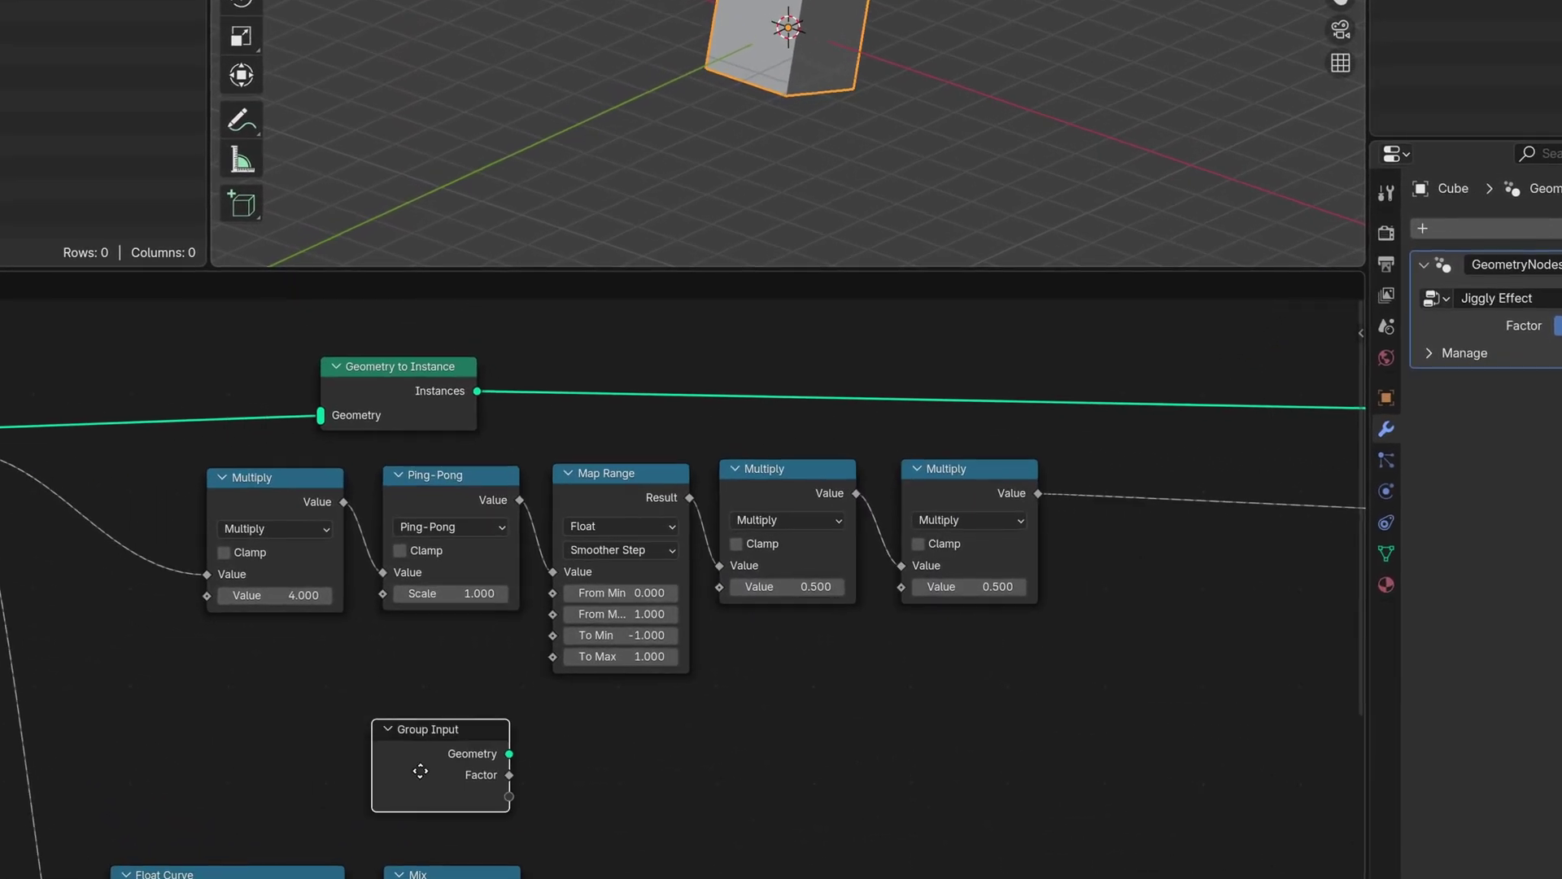
pyautogui.click(605, 757)
pyautogui.moveTo(694, 763); pyautogui.dragTo(776, 744)
pyautogui.write('mix')
pyautogui.press('Return')
pyautogui.click(752, 705)
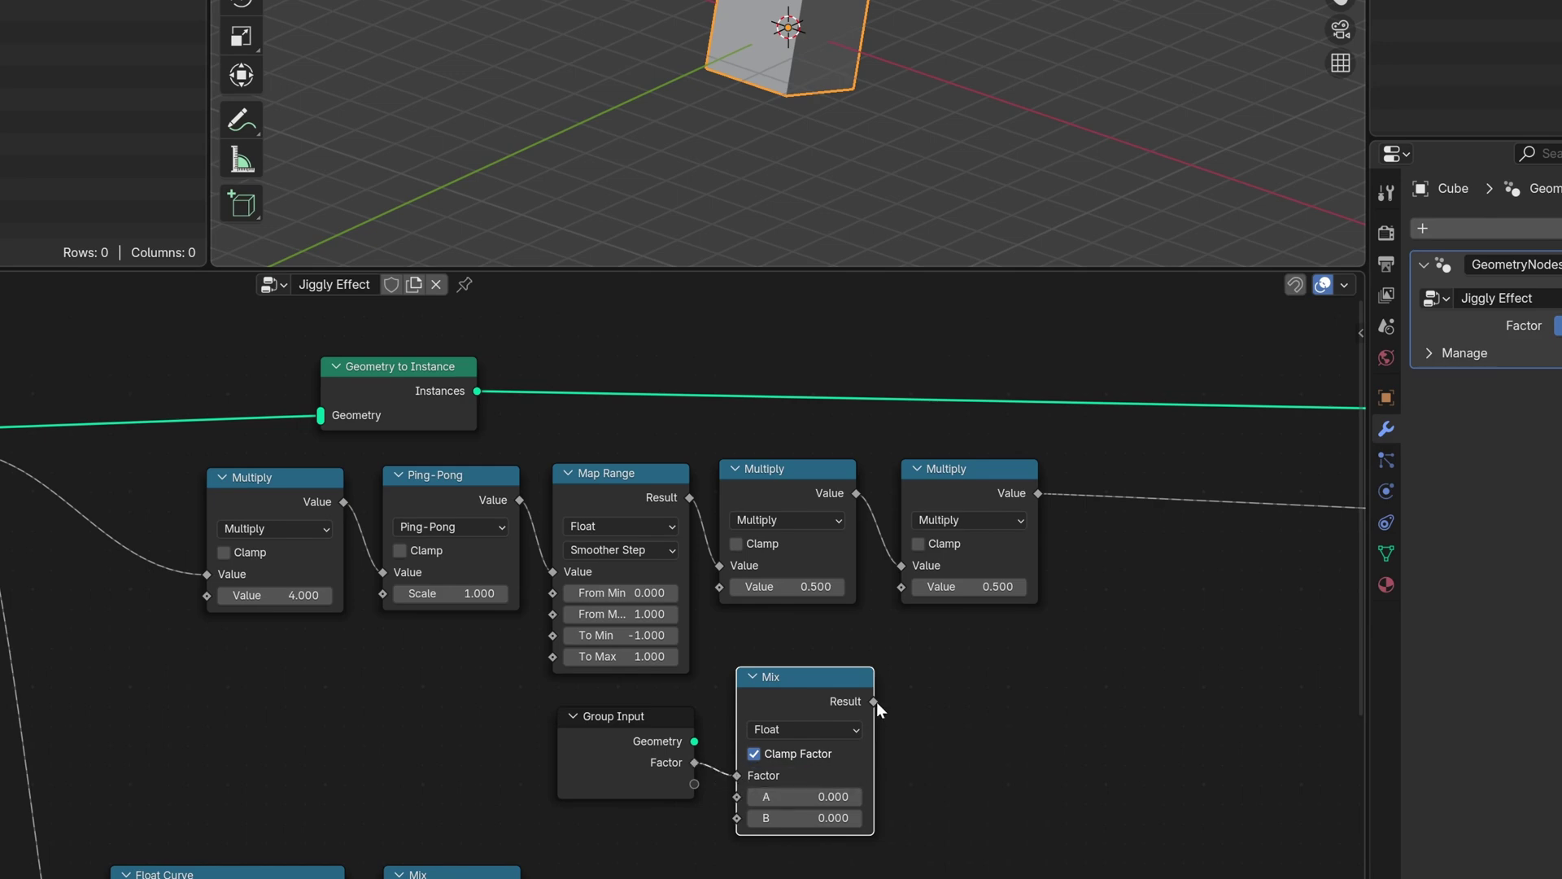
pyautogui.moveTo(901, 674); pyautogui.dragTo(902, 587)
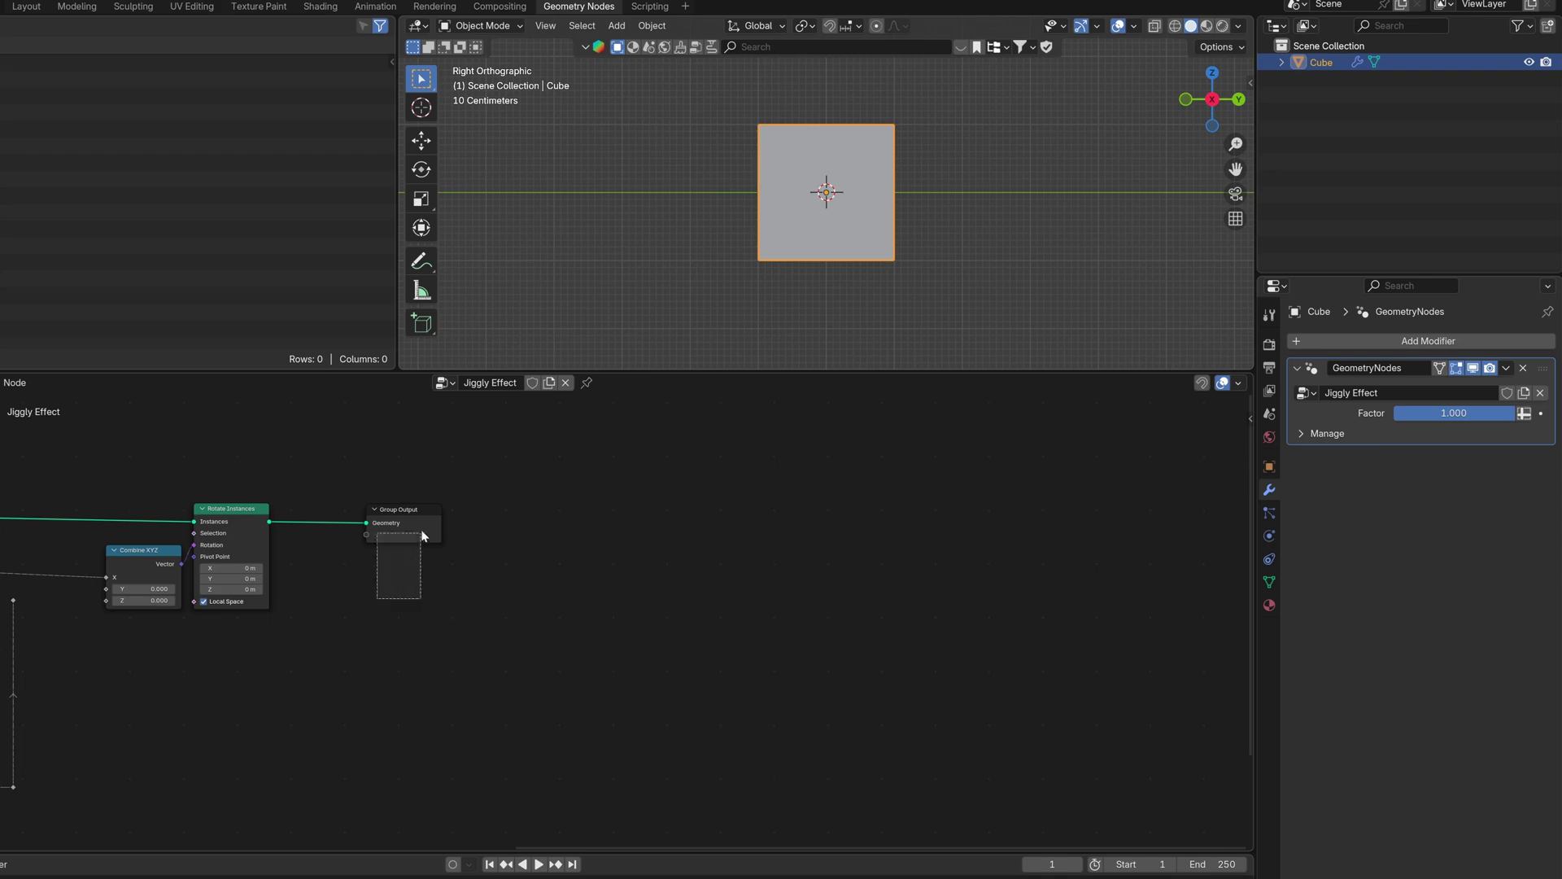
# - Move the Group Output node far away from Rotate Instances to make room for more nodes
pyautogui.press('g')
pyautogui.click(1091, 457)
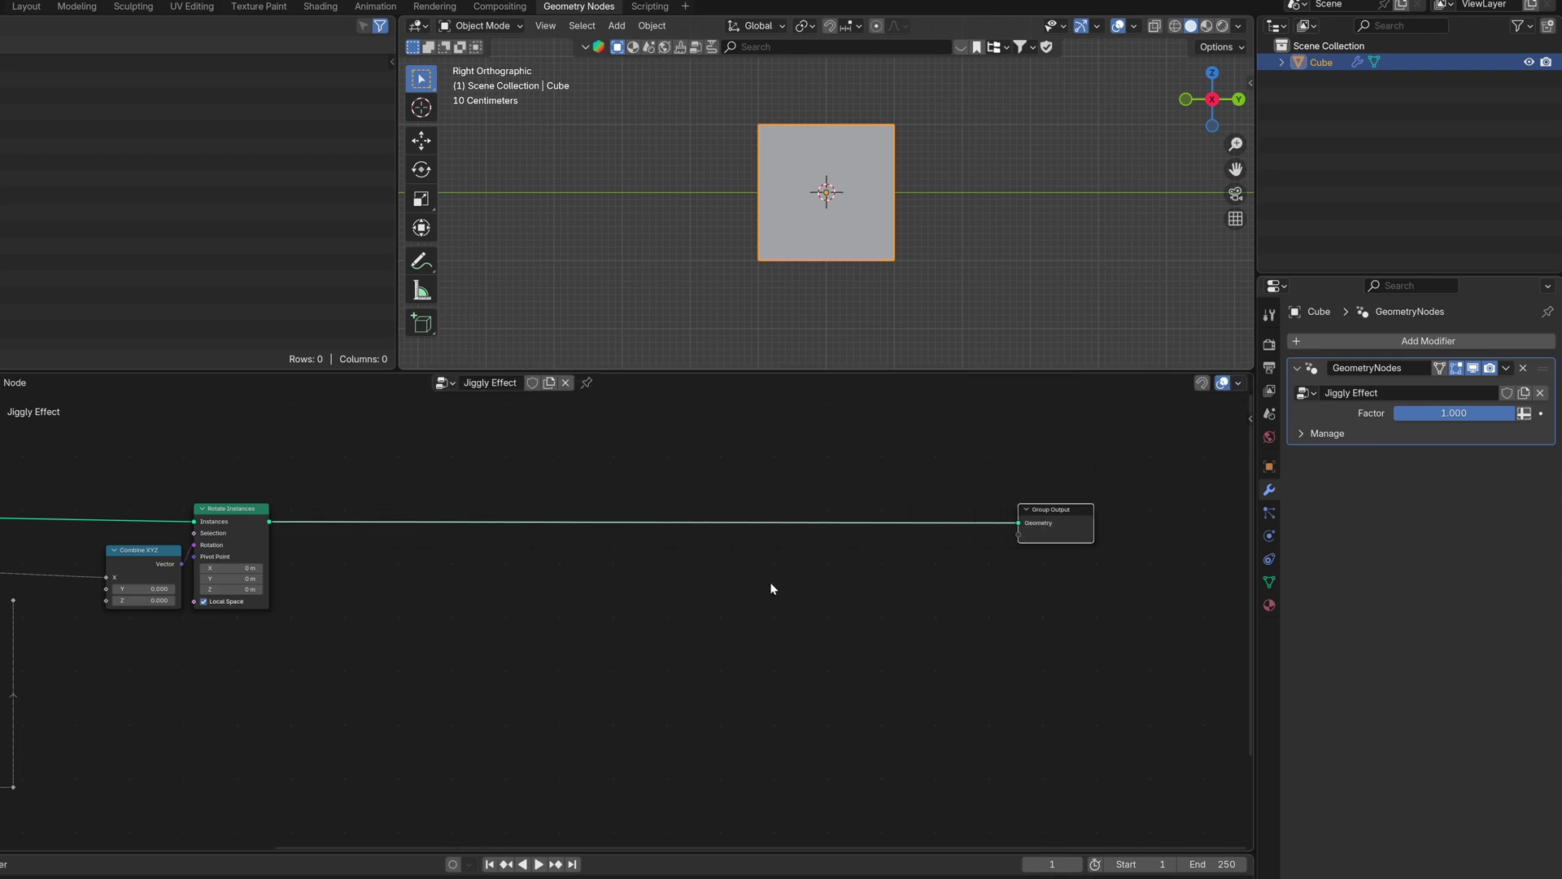
pyautogui.scroll(2, 618, 534)
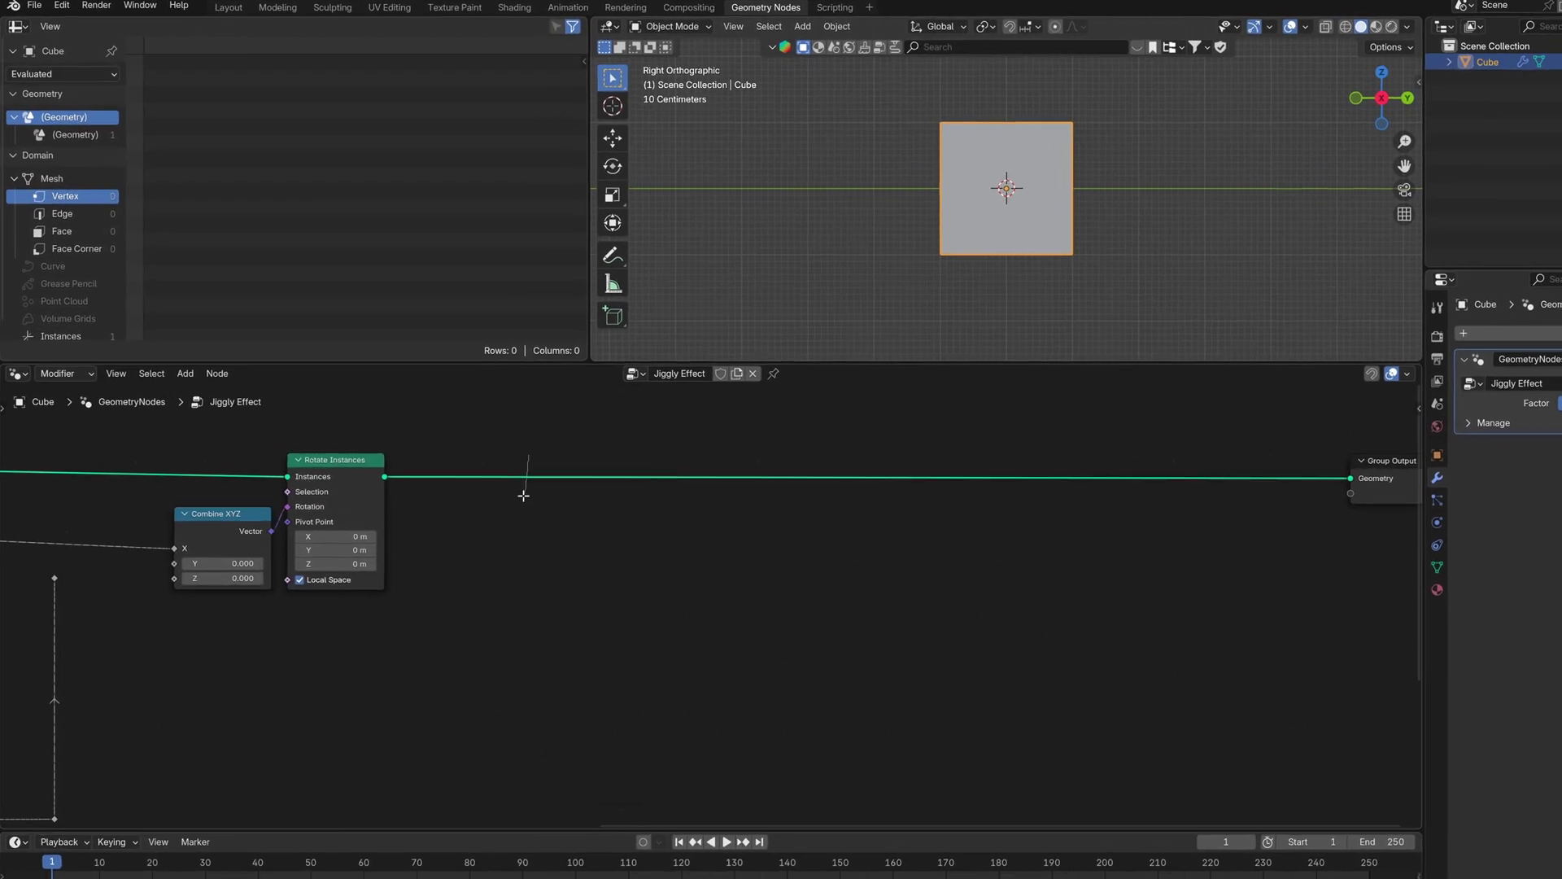
# - Branch the Rotate Instances output through reroutes running down from its link and connect the branch to a new Convex Hull node
pyautogui.press('e')
pyautogui.press('y')
pyautogui.click(494, 696)
pyautogui.moveTo(507, 687); pyautogui.dragTo(590, 730)
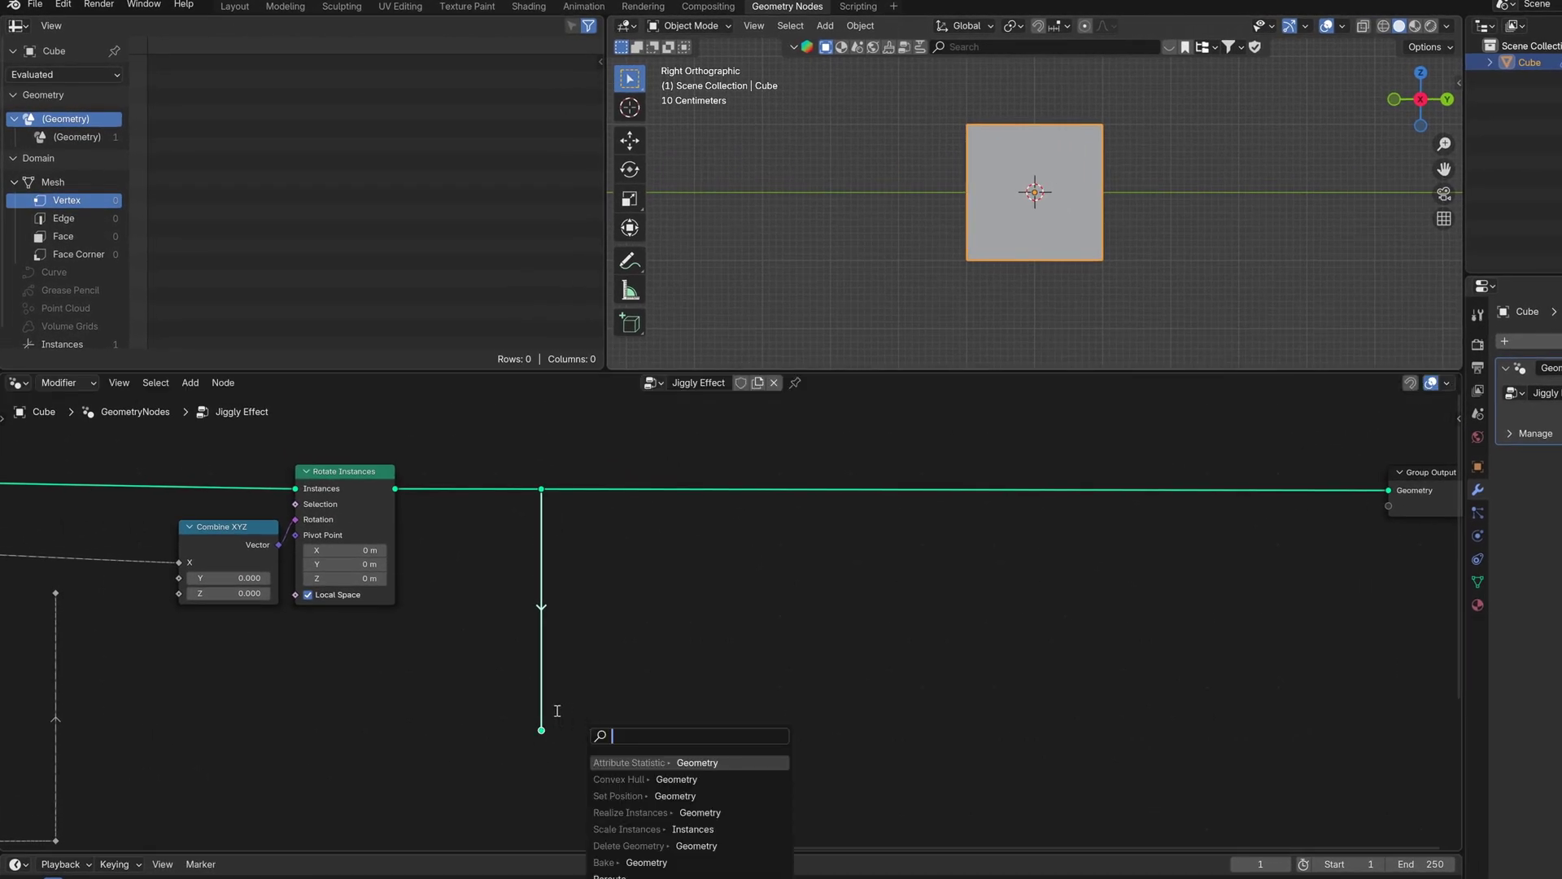
pyautogui.write('conve')
pyautogui.press('Return')
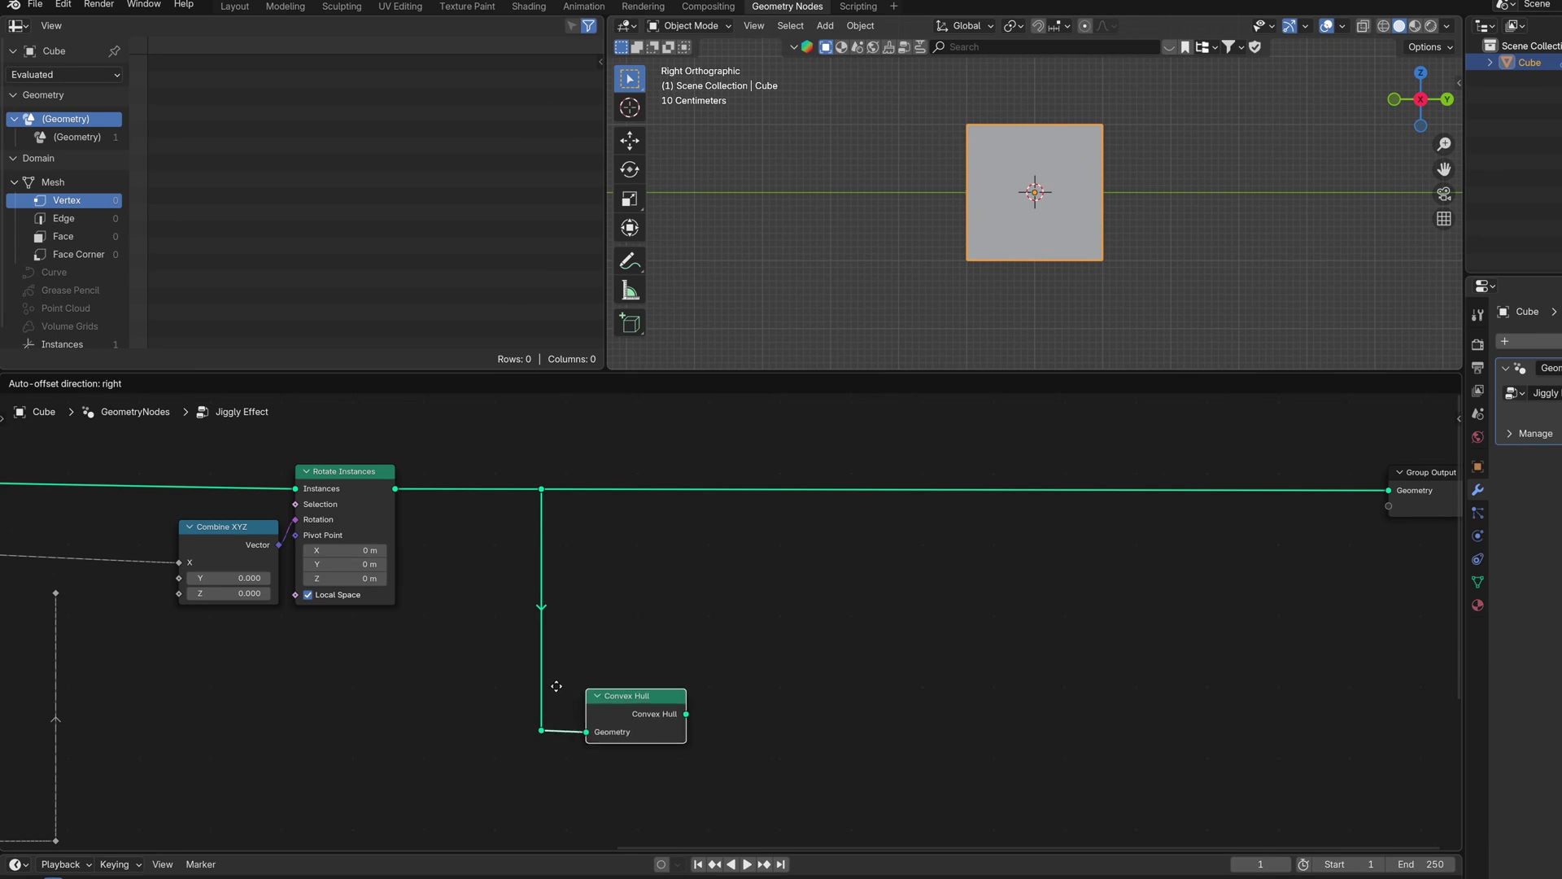
pyautogui.click(557, 686)
# - Add a Realize Instances node after Convex Hull and connect its geometry to a new Attribute Statistic node
pyautogui.write('re')
pyautogui.moveTo(686, 714); pyautogui.dragTo(847, 721)
pyautogui.press('Return')
pyautogui.click(782, 730)
pyautogui.write('sta')
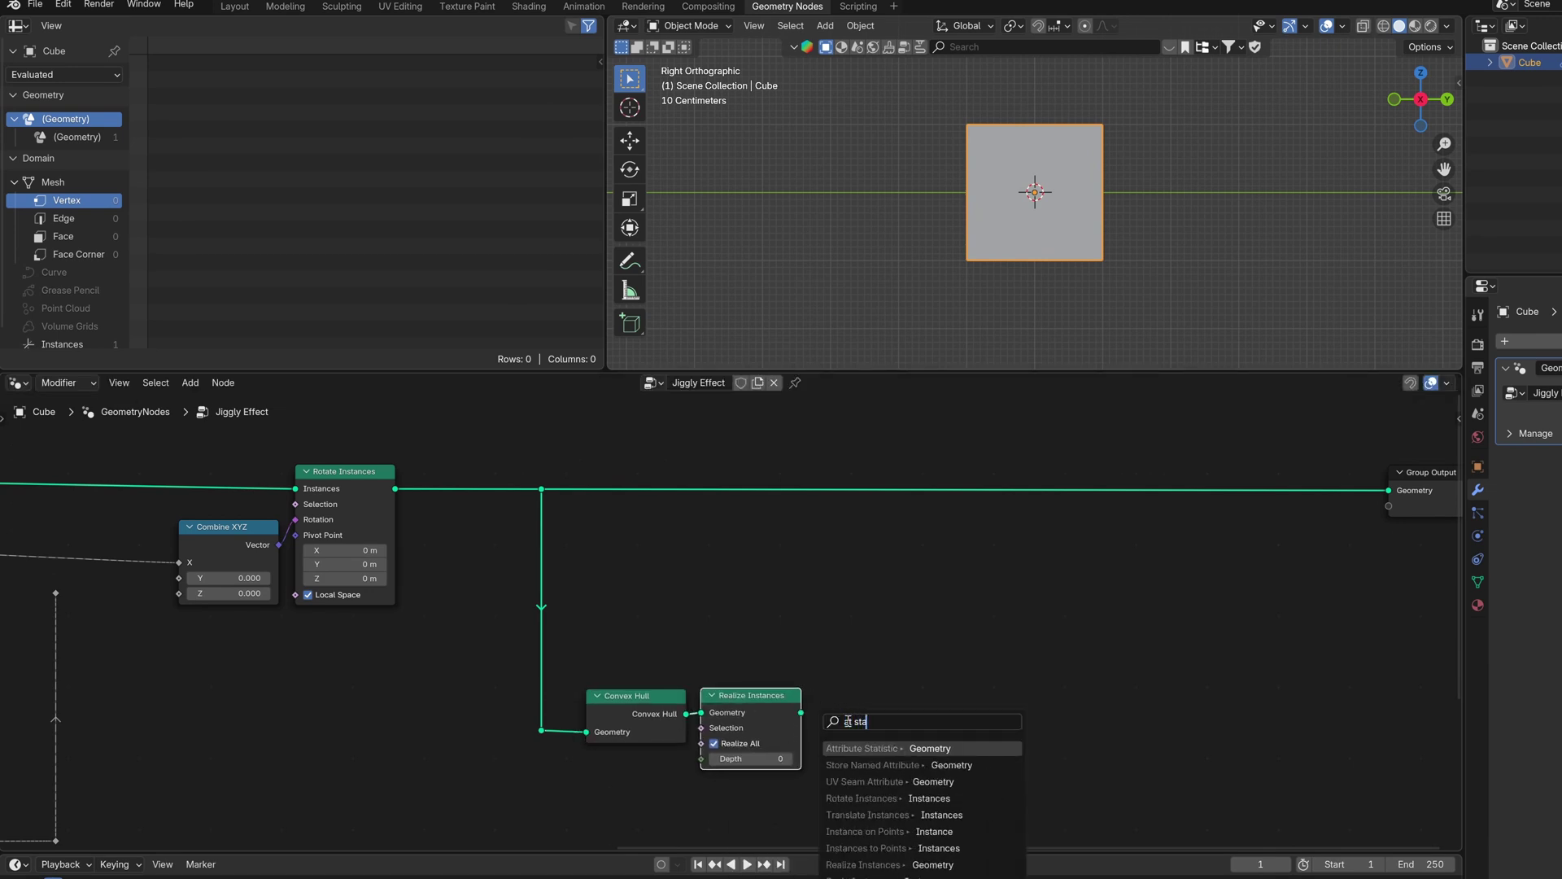
pyautogui.press('Return')
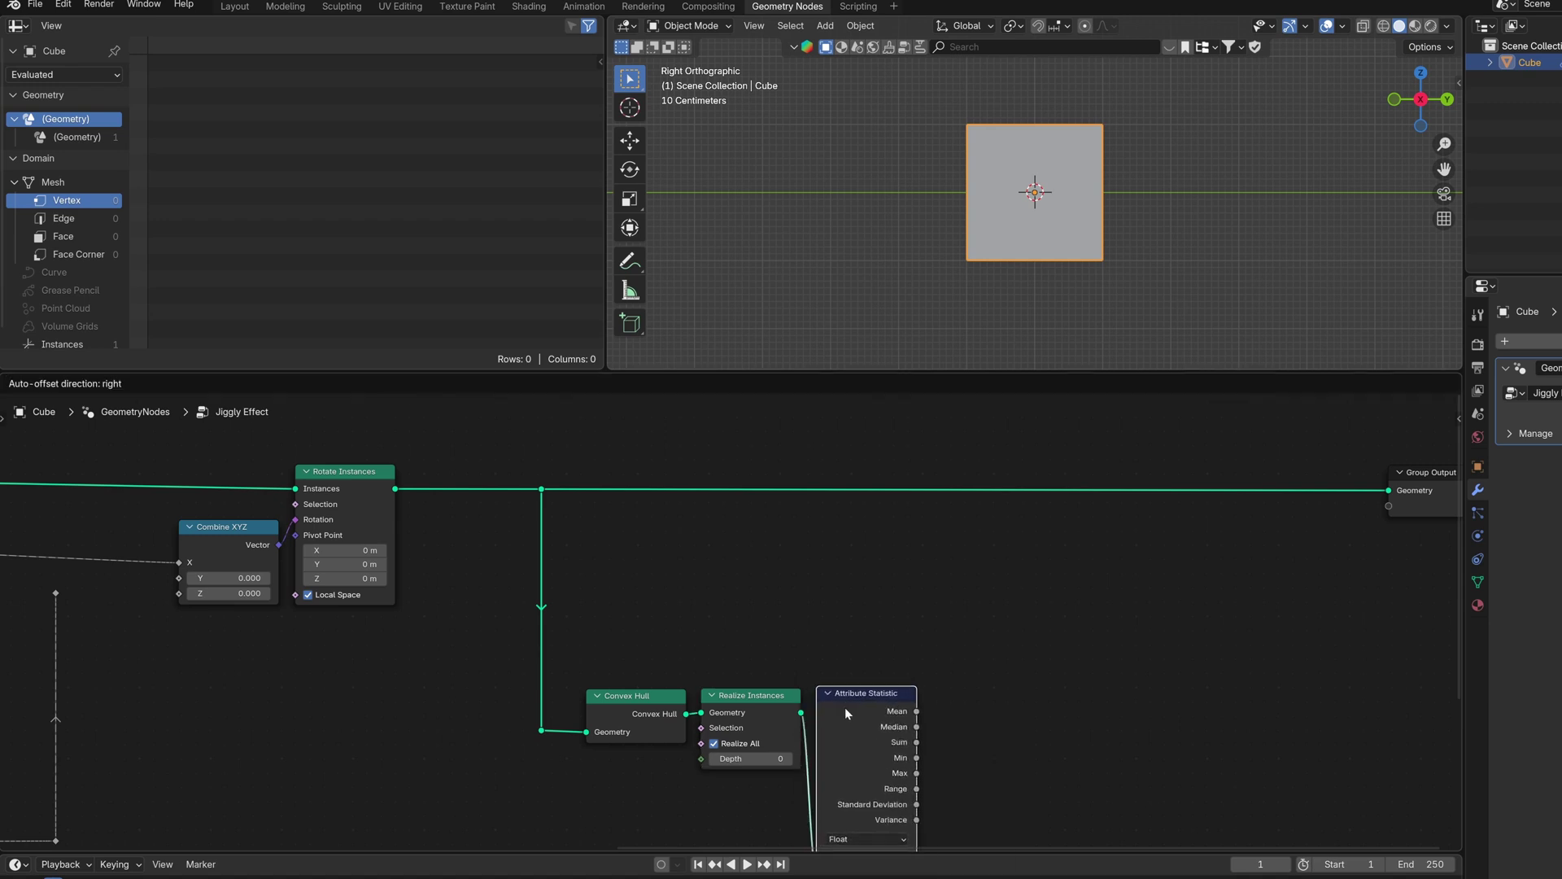
pyautogui.click(847, 720)
# - Add a Position node and feed its Z component through Separate XYZ into Attribute Statistic's Attribute input
pyautogui.moveTo(847, 718); pyautogui.dragTo(885, 576, button='middle')
pyautogui.click(702, 730)
pyautogui.press('p')
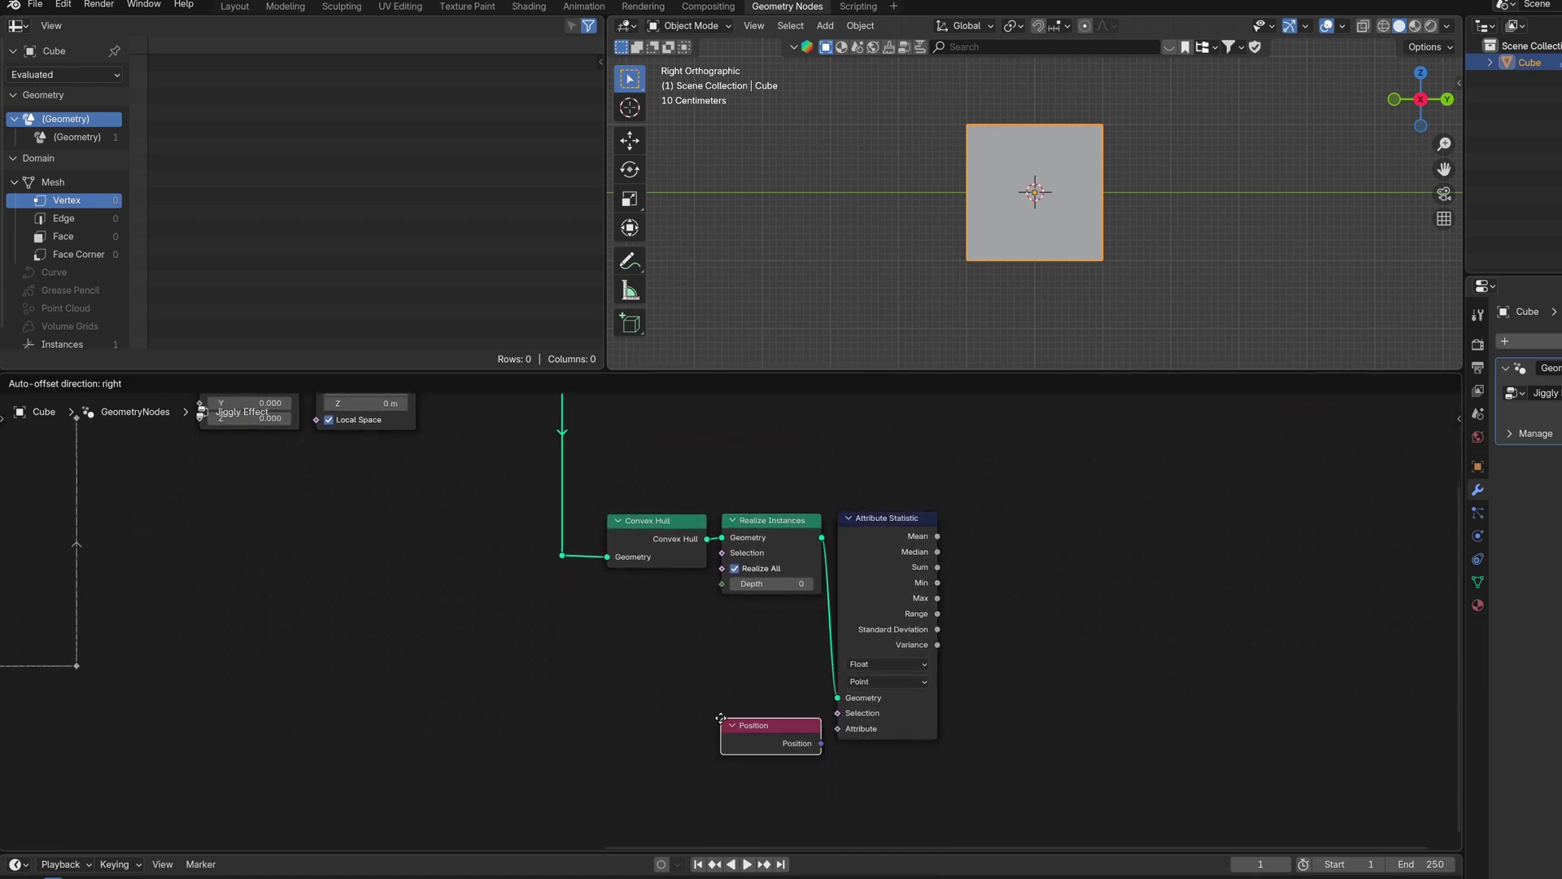
pyautogui.click(537, 717)
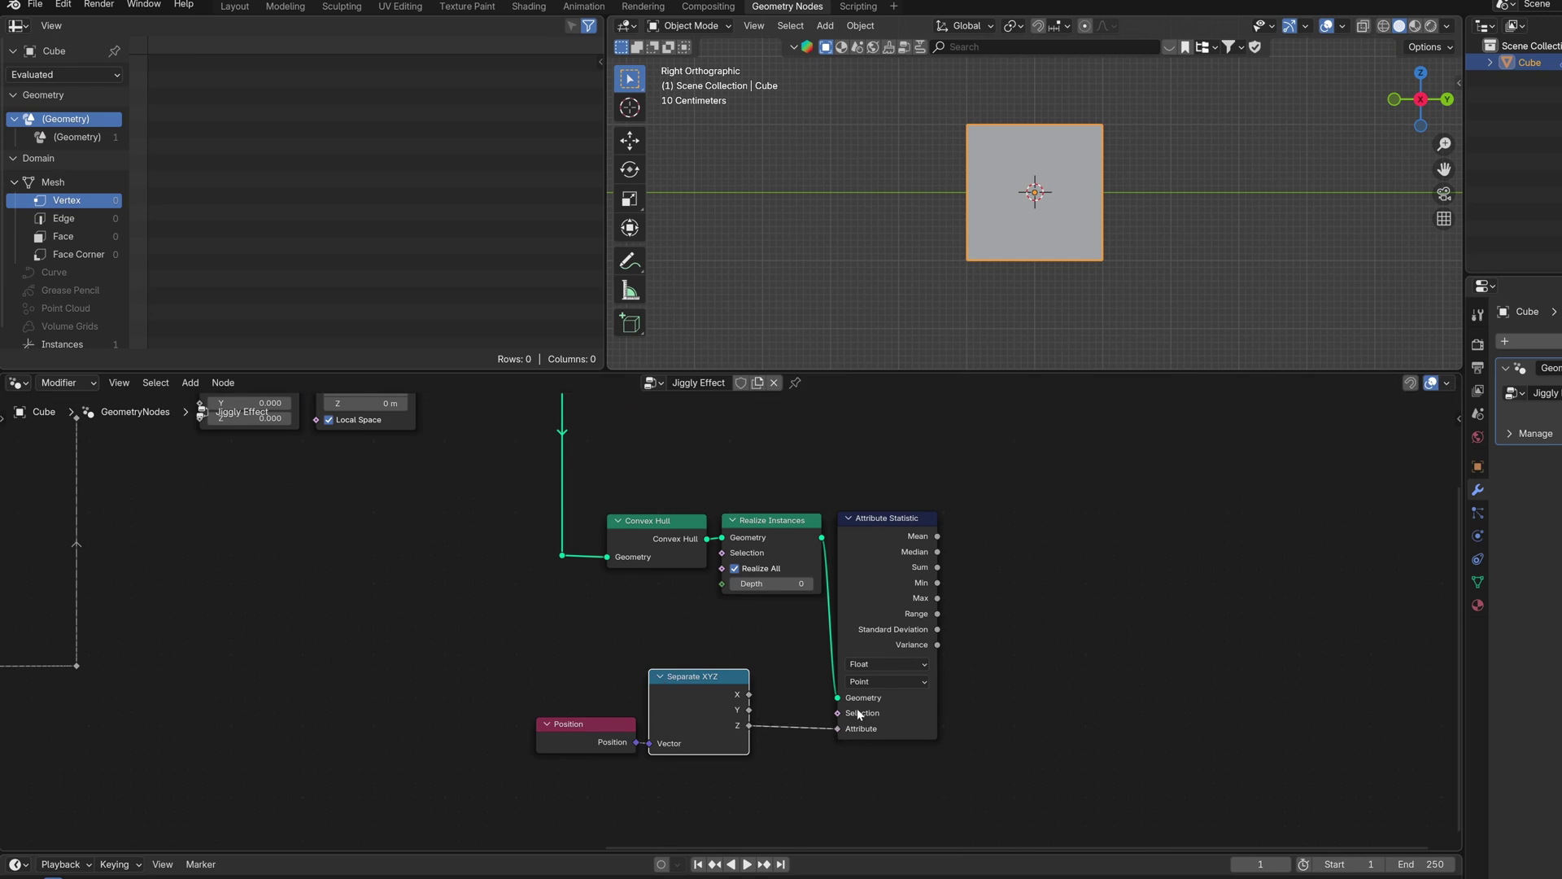
# - Multiply Attribute Statistic's Min by -1 and feed it through Combine XYZ's Z into the Offset of a Set Position node before Group Output
pyautogui.moveTo(1167, 501); pyautogui.dragTo(758, 645, button='middle')
pyautogui.moveTo(637, 705); pyautogui.dragTo(637, 677, button='middle')
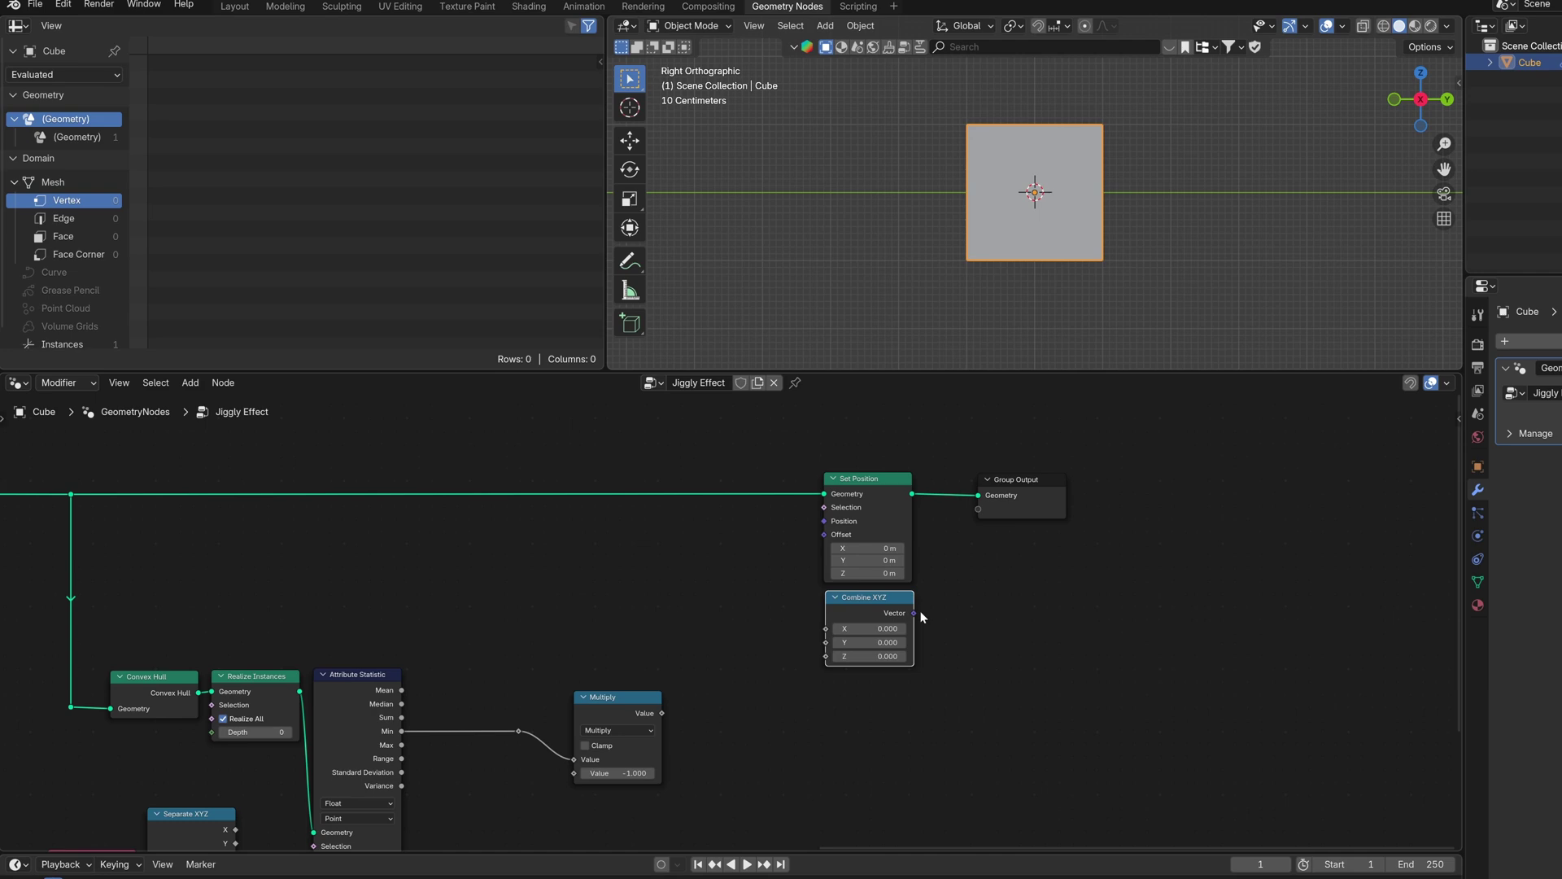
pyautogui.moveTo(915, 613); pyautogui.dragTo(824, 534)
pyautogui.moveTo(662, 713); pyautogui.dragTo(833, 657)
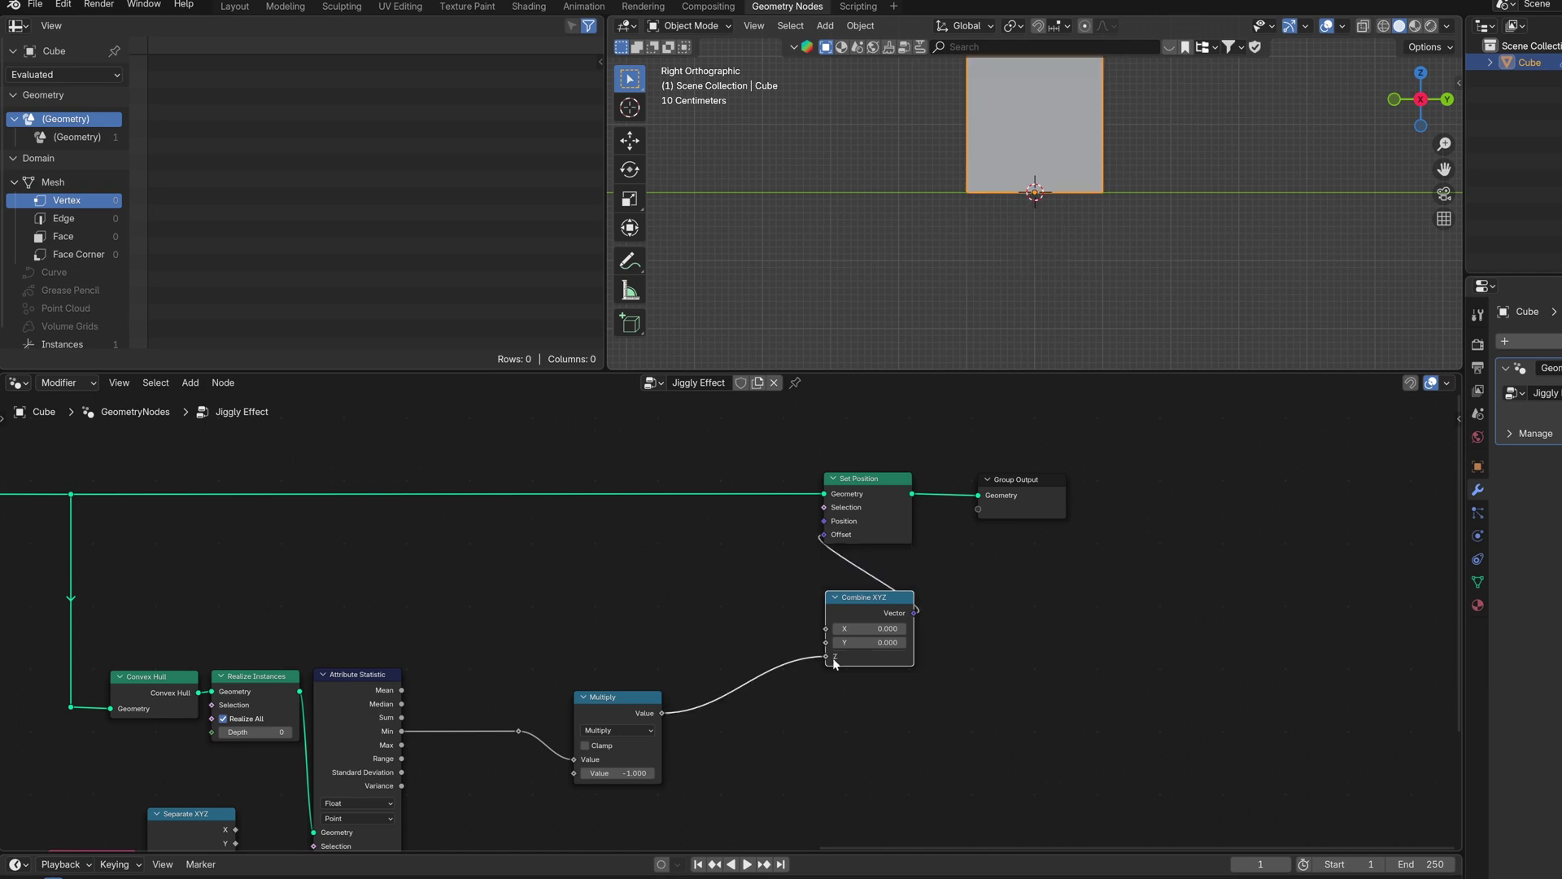
# - Expose the 0.500 value of the Multiply after Map Range and the 4.000 value of the first Multiply as group inputs
pyautogui.scroll(-4, 1104, 310)
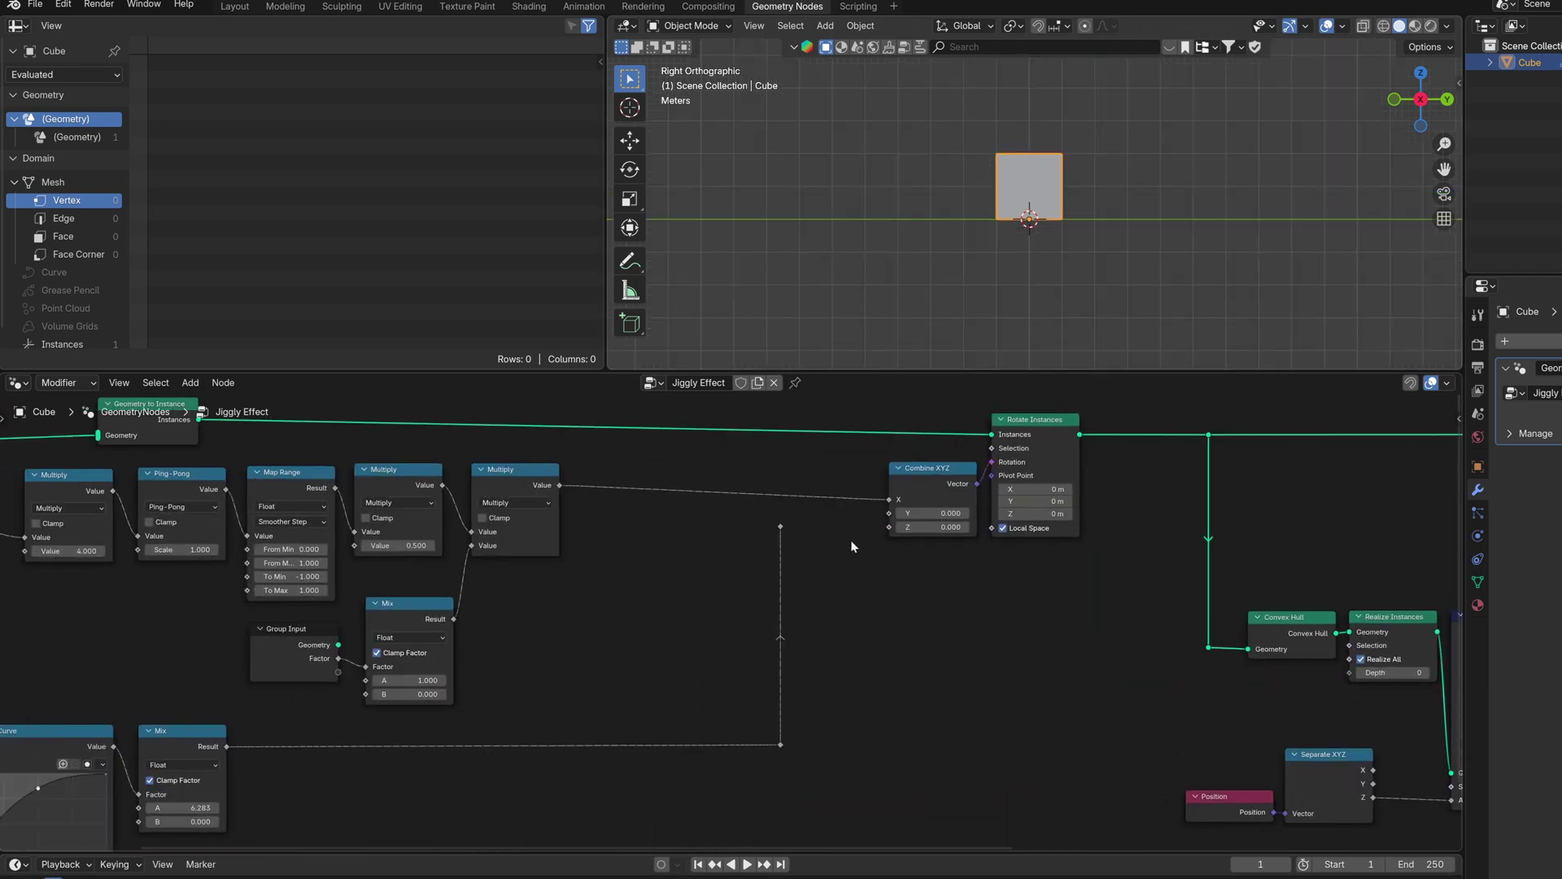
pyautogui.moveTo(302, 568); pyautogui.dragTo(858, 579, button='middle')
pyautogui.moveTo(843, 680); pyautogui.dragTo(869, 692, button='middle')
pyautogui.scroll(2, 912, 701)
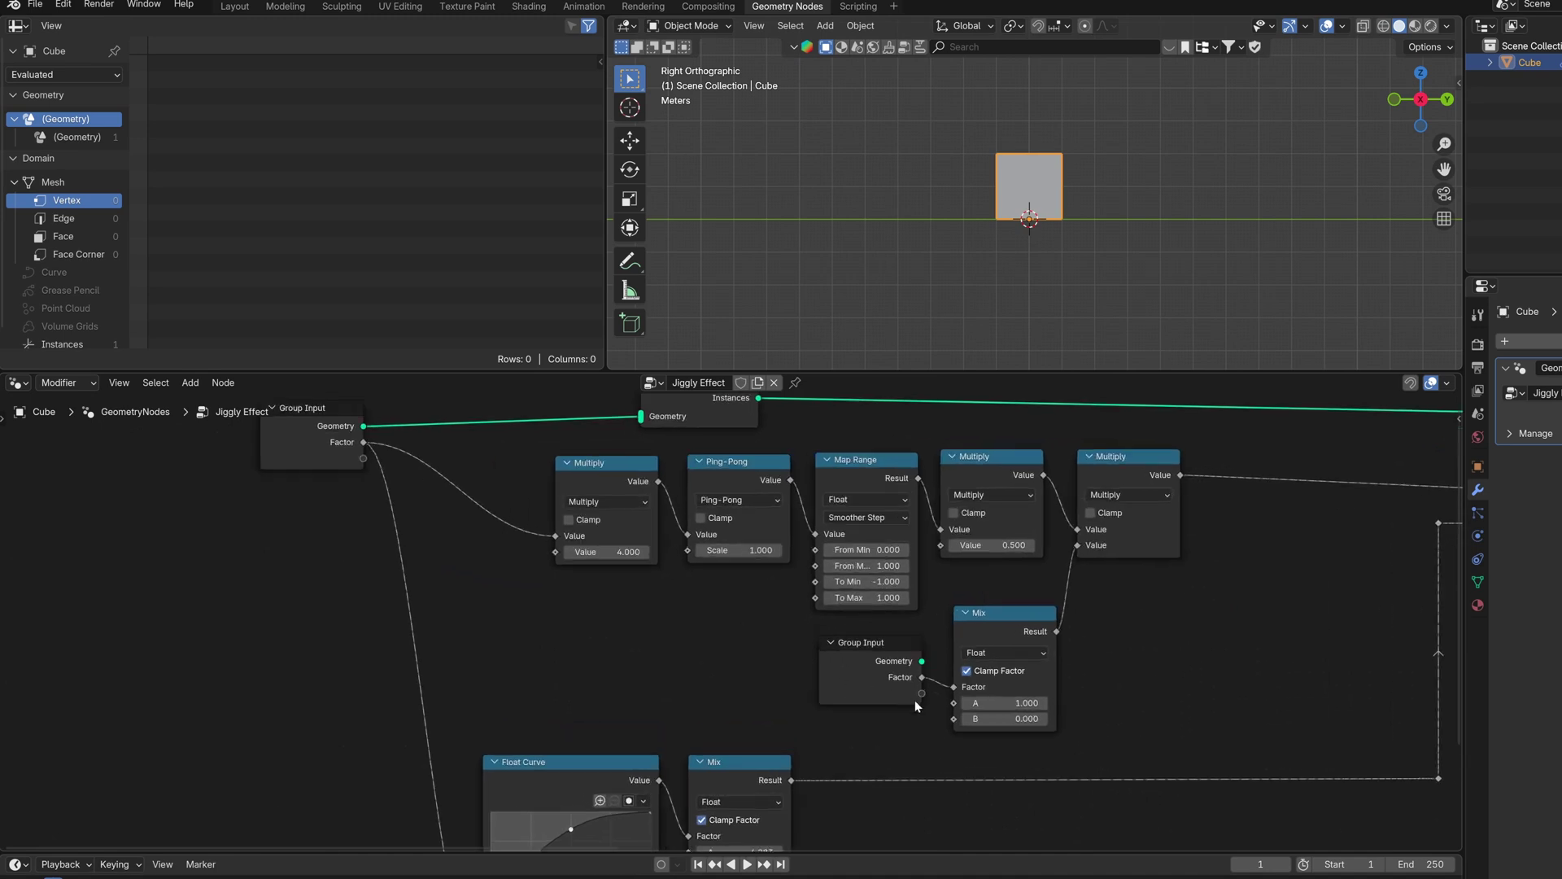
pyautogui.moveTo(940, 547); pyautogui.dragTo(941, 545)
pyautogui.moveTo(363, 475); pyautogui.dragTo(561, 551)
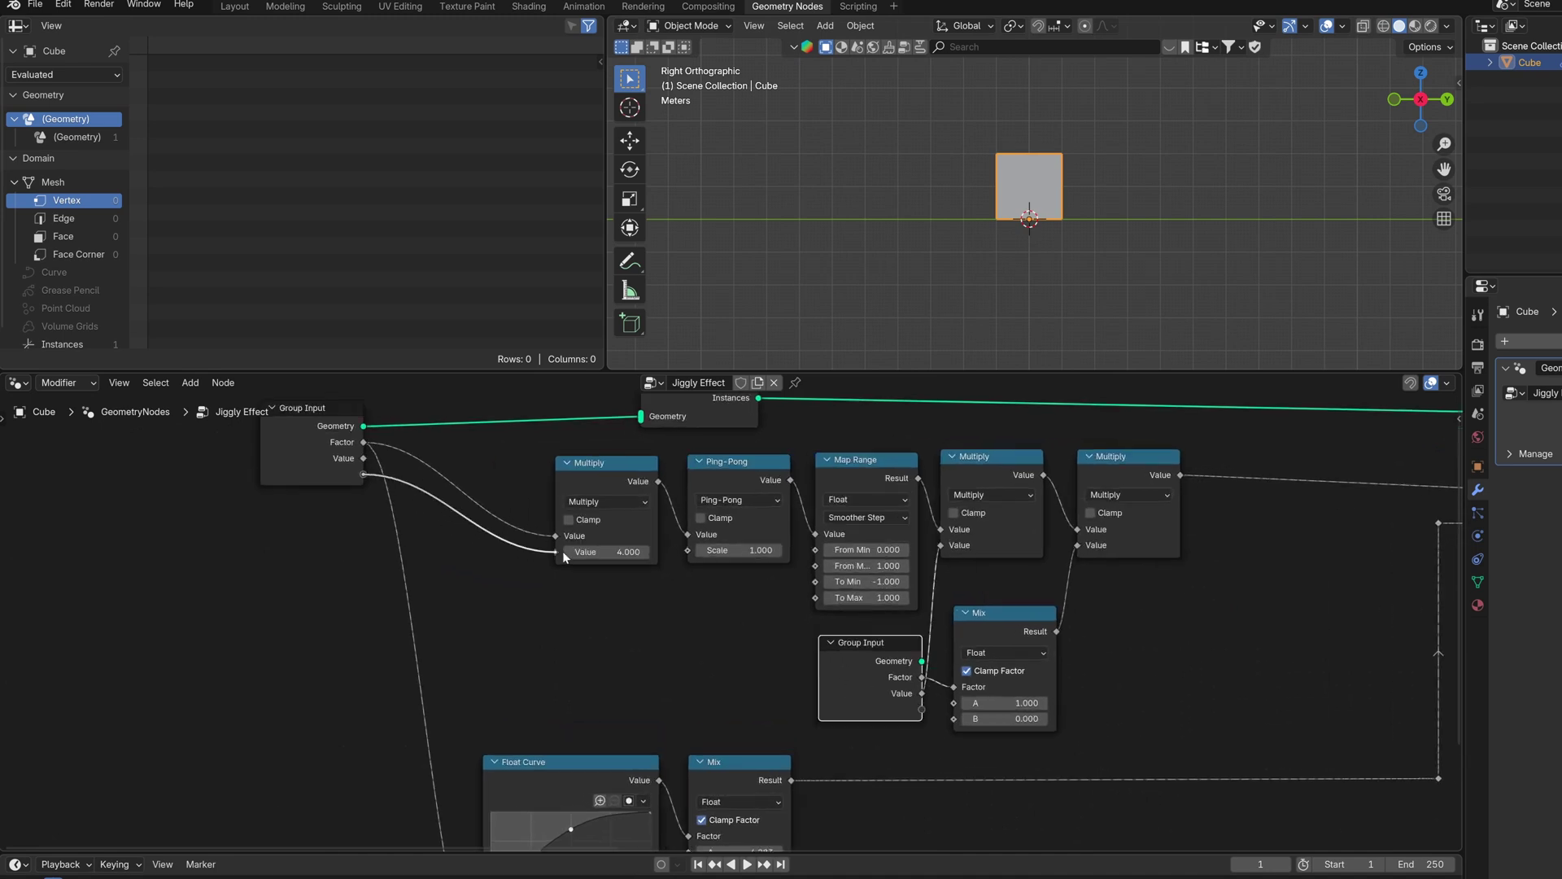
# - Duplicate Group Input beside the Float Curve and expose the neighbouring Mix node's A value through it
pyautogui.scroll(-3, 683, 651)
pyautogui.moveTo(673, 669); pyautogui.dragTo(626, 556, button='middle')
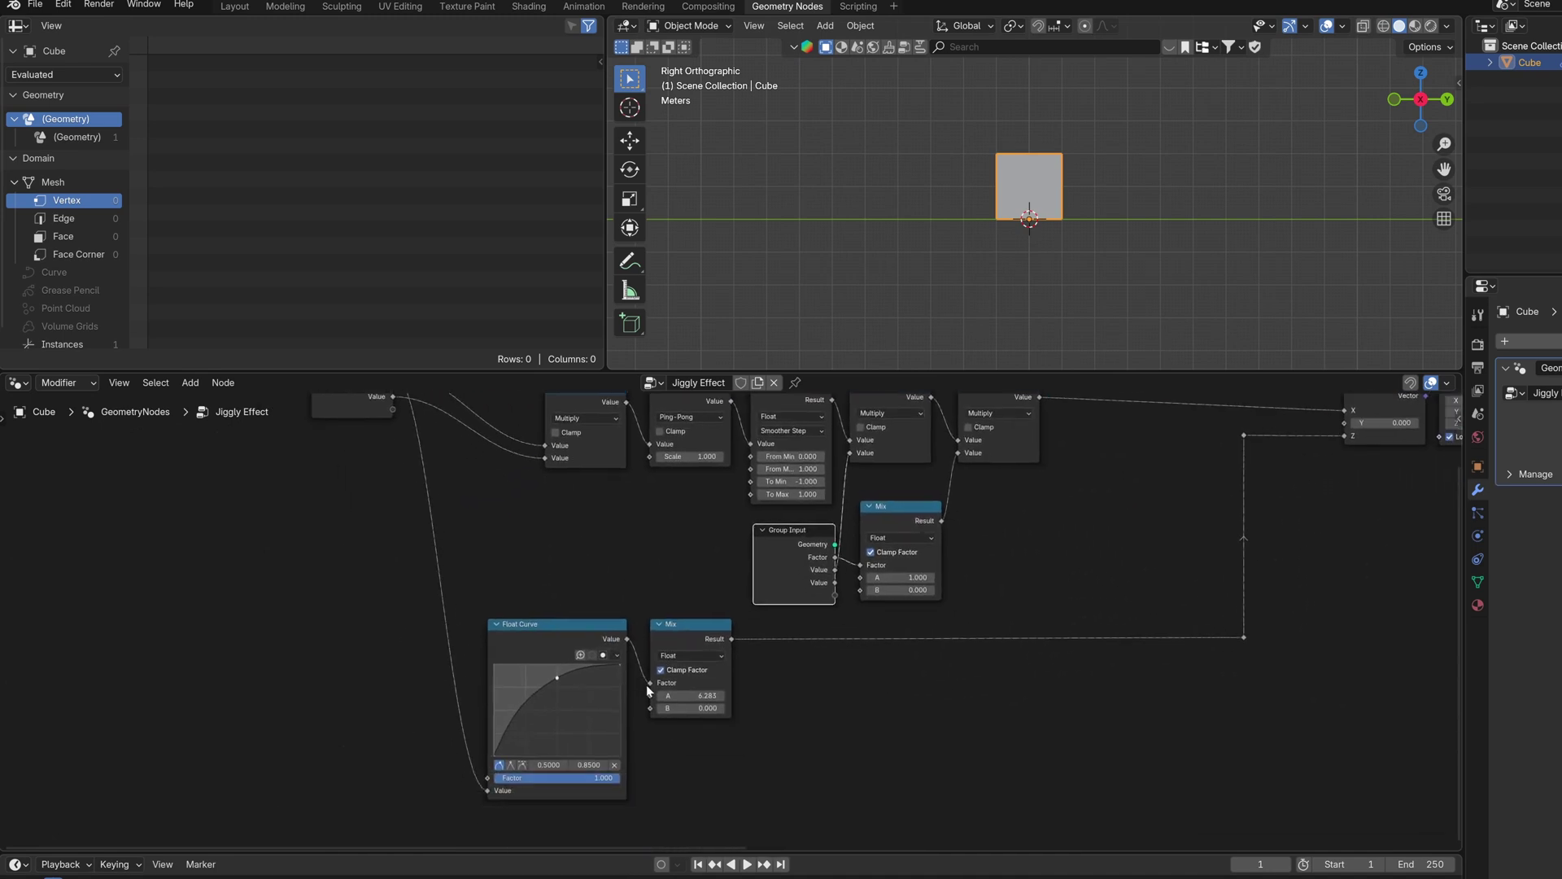
pyautogui.hotkey('shift', 'd')
pyautogui.click(413, 693)
pyautogui.moveTo(429, 686); pyautogui.dragTo(650, 696)
# - Rename group socket A to Z rotation and the two Value sockets as the Strength and Amount of the jiggly effect
pyautogui.press('n')
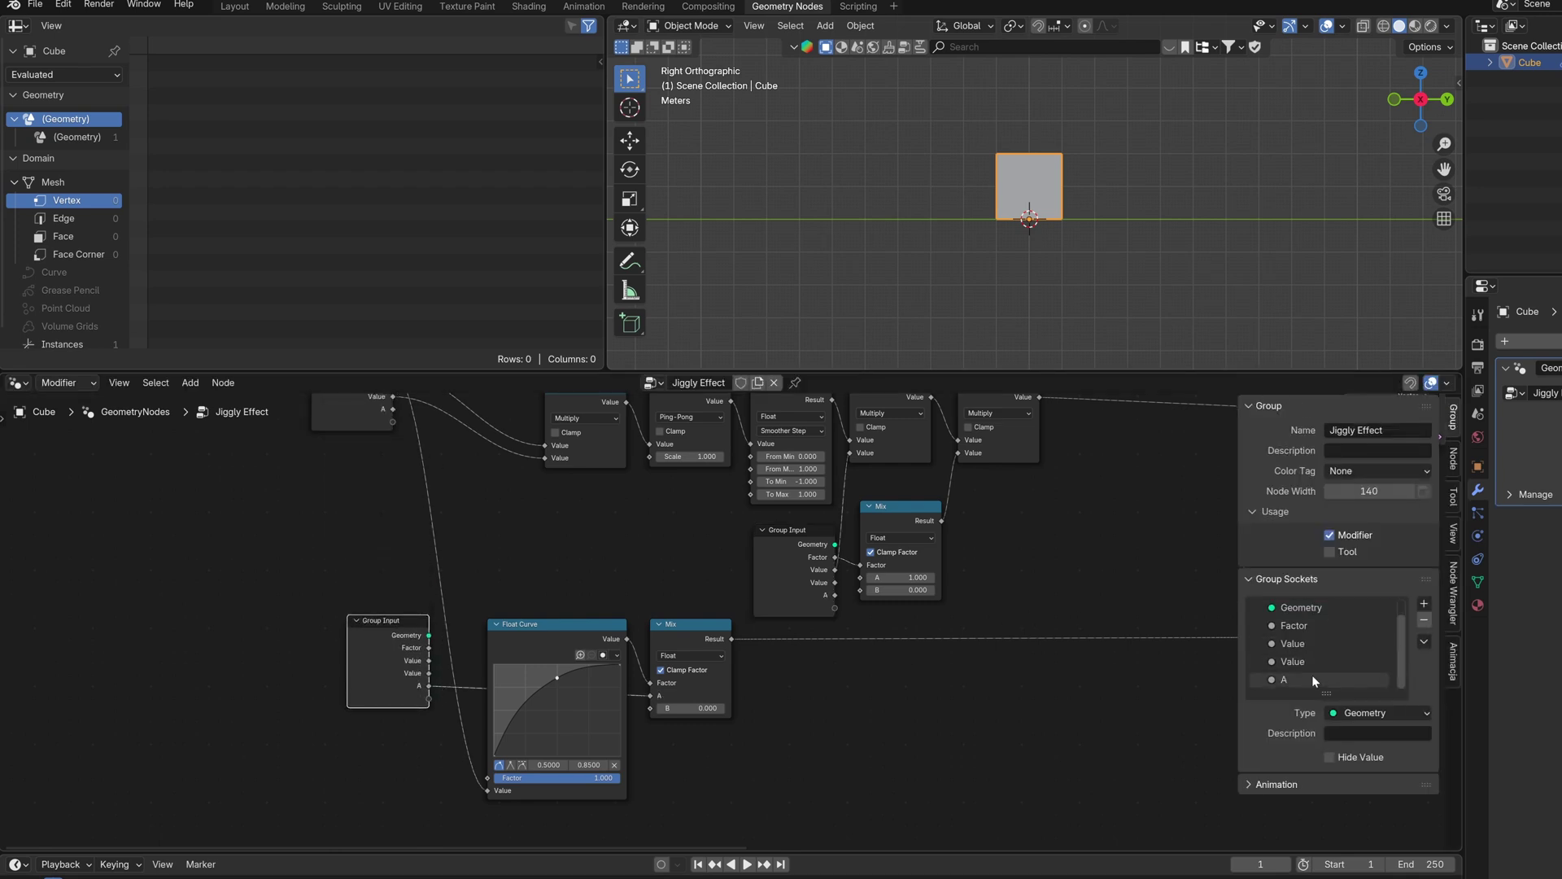
pyautogui.doubleClick(1313, 679)
pyautogui.write('Z rotation')
pyautogui.press('Return')
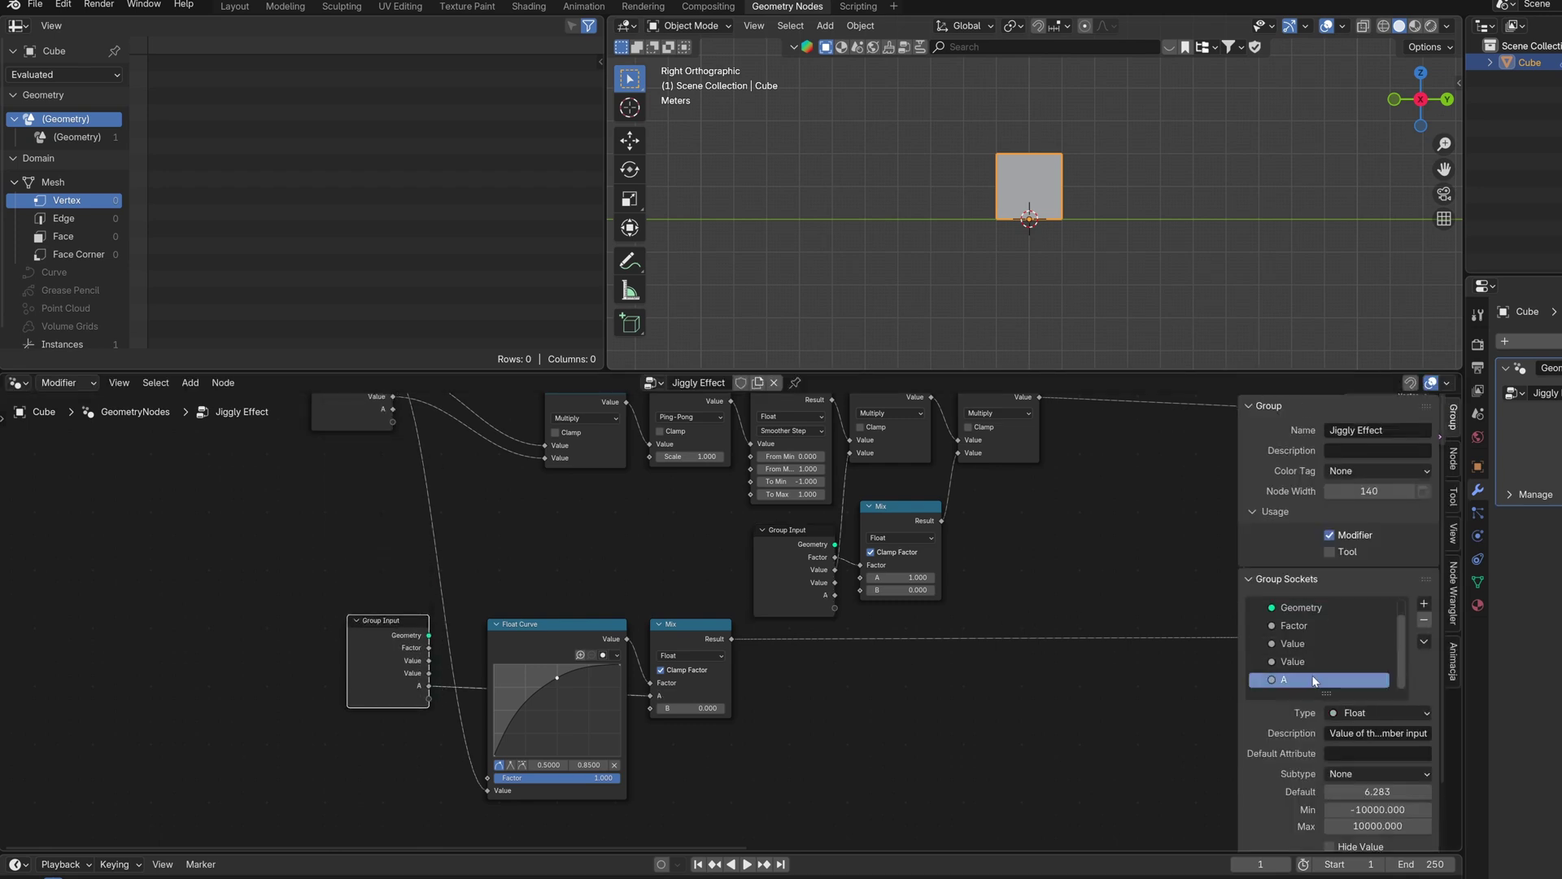
pyautogui.click(1309, 662)
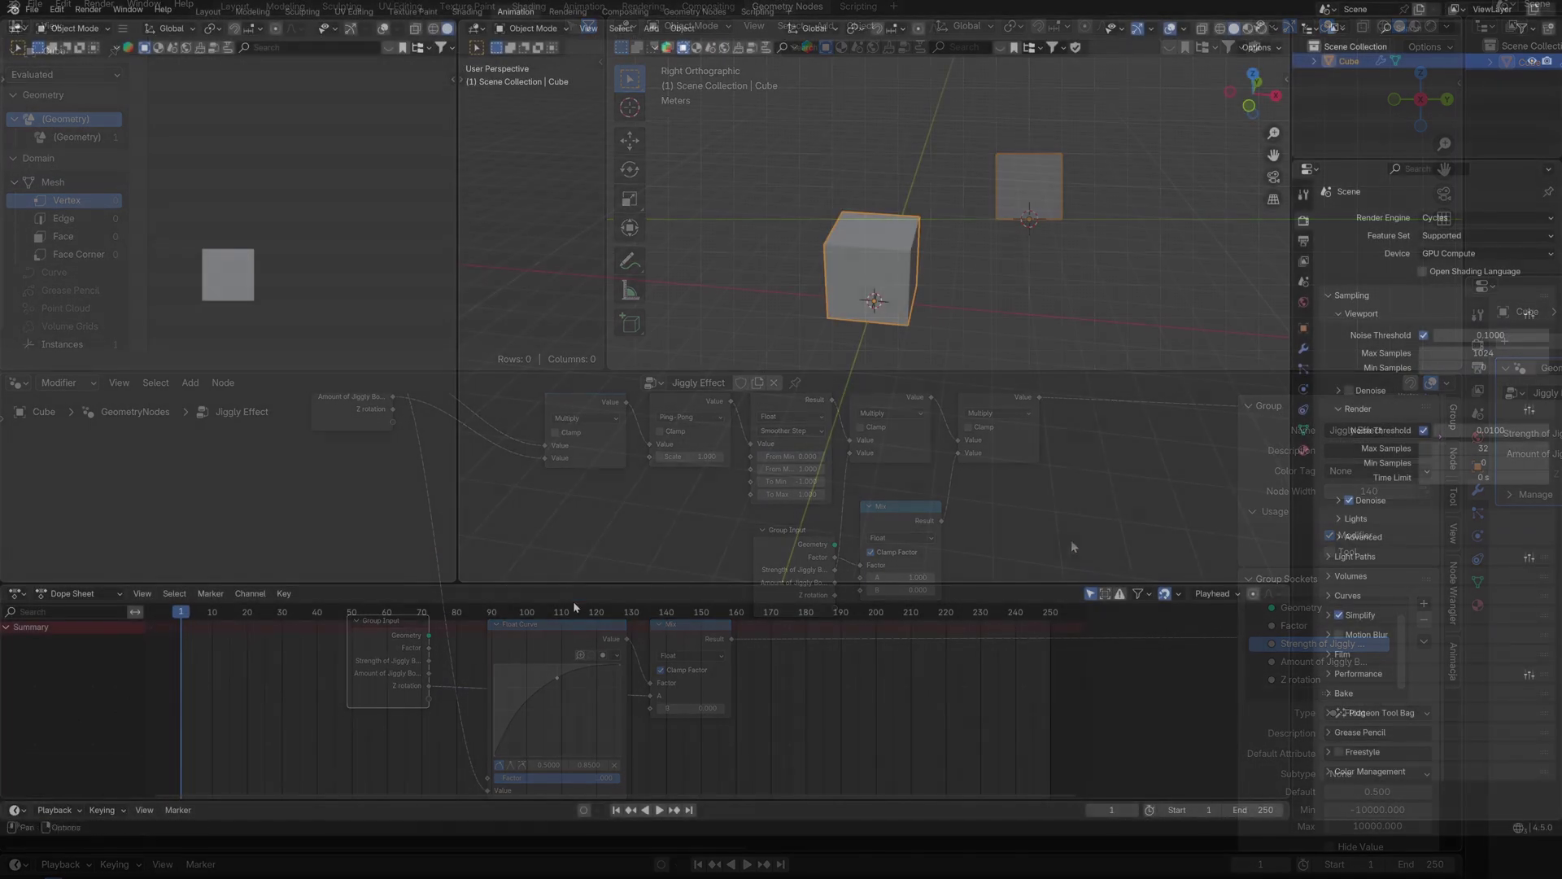
# - In the Animation workspace, keyframe the modifier's Factor from 0 at frame 1 to 1.000 at frame 40 with linear interpolation
pyautogui.moveTo(523, 688); pyautogui.dragTo(764, 686, button='middle')
pyautogui.click(1303, 348)
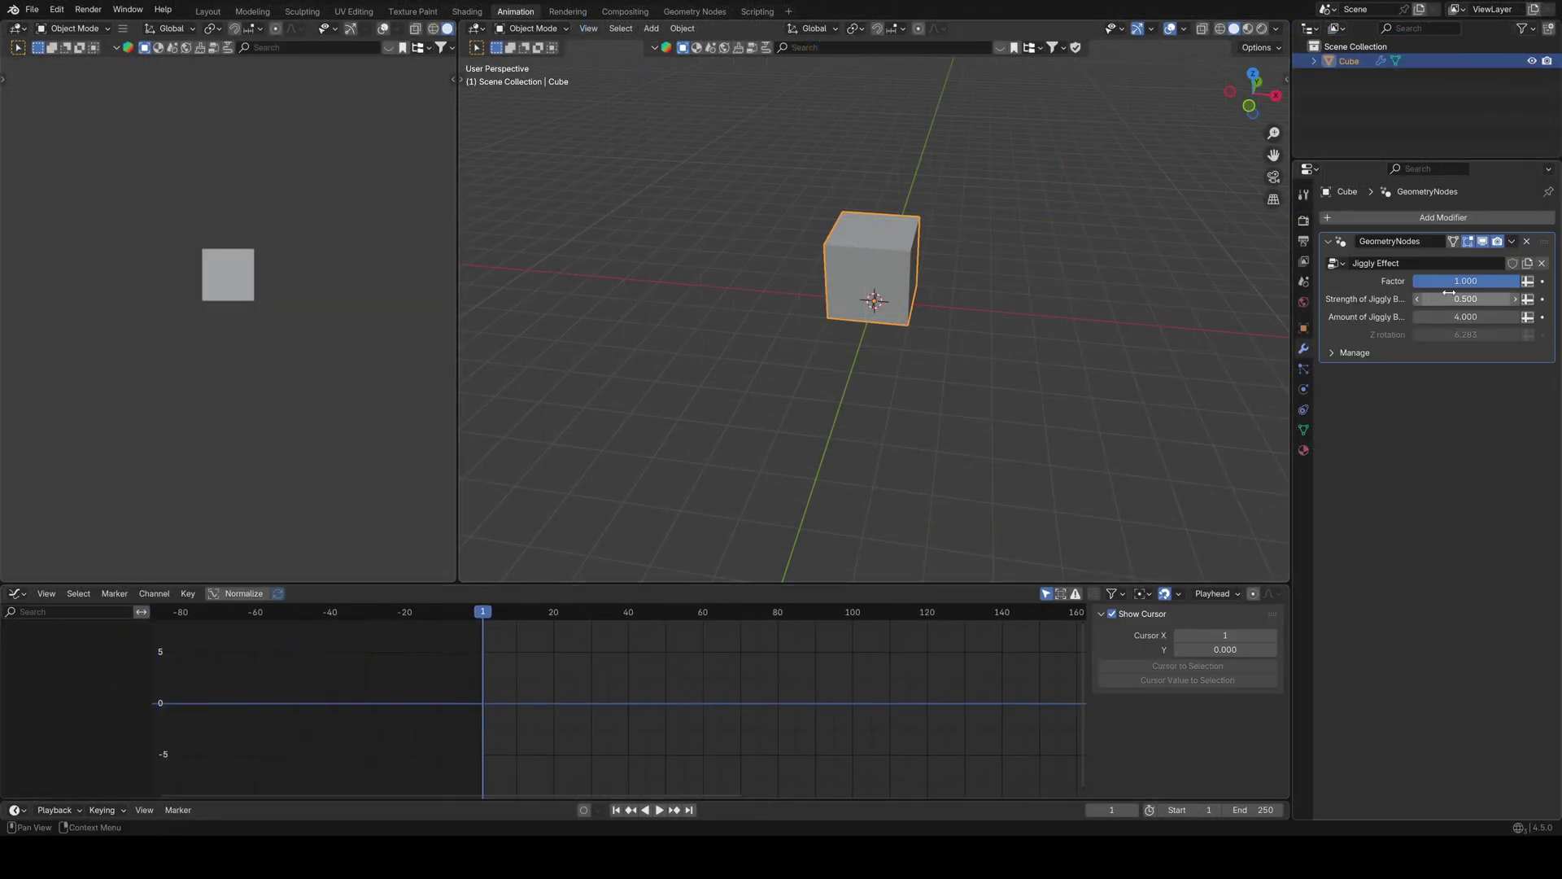
pyautogui.moveTo(1463, 287); pyautogui.dragTo(1498, 283)
pyautogui.press('i')
pyautogui.click(630, 656)
pyautogui.press('i')
pyautogui.press('t')
pyautogui.click(496, 727)
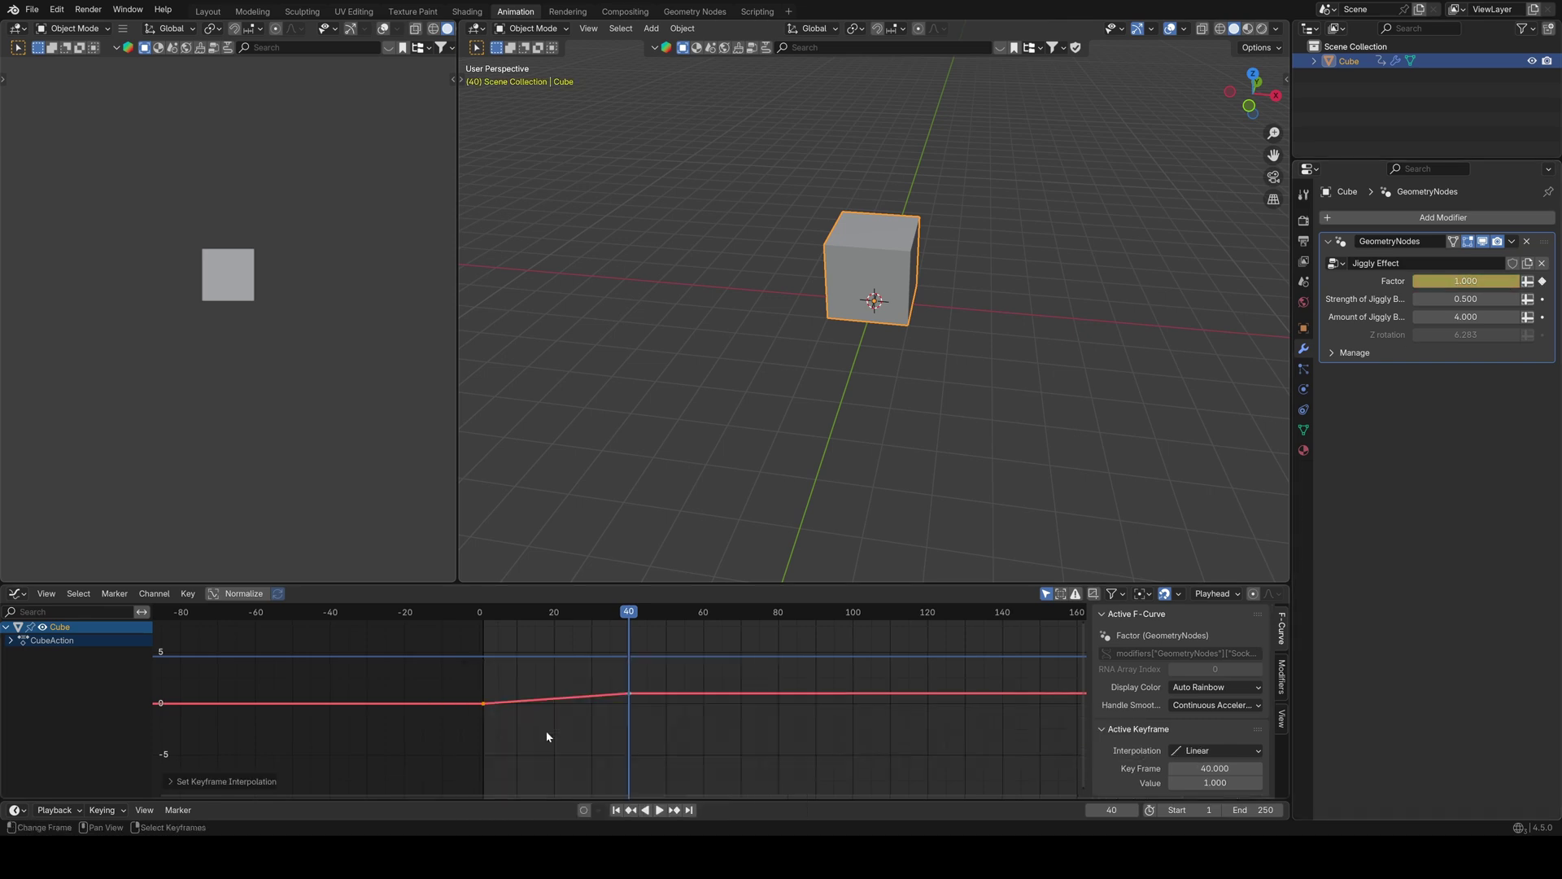
# - Hide the viewport overlays and play the wobble animation from the first frame
pyautogui.press('space')
pyautogui.click(1171, 28)
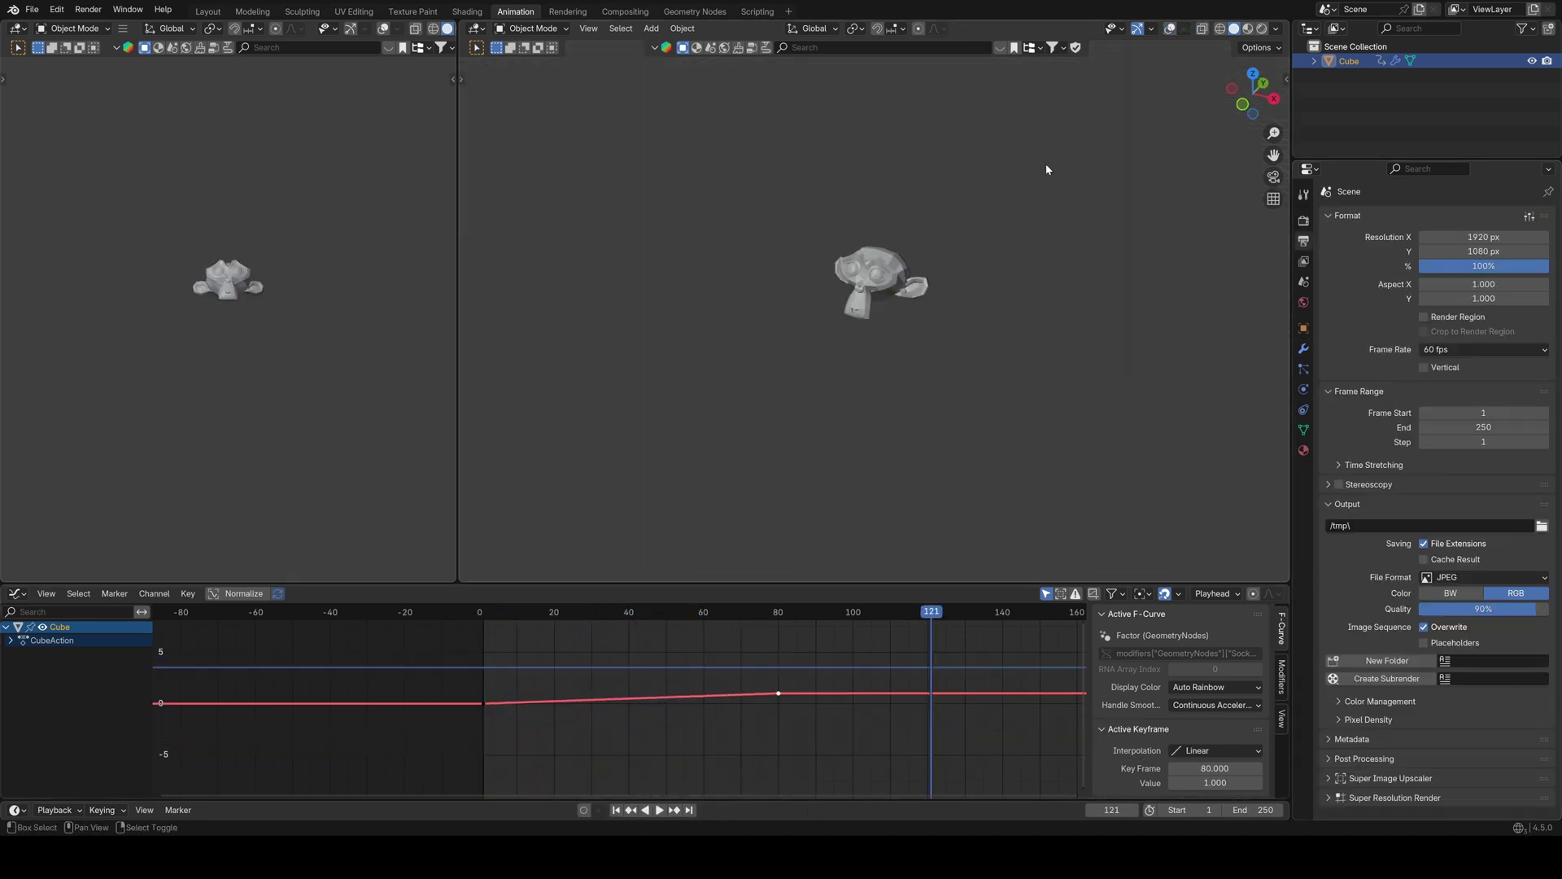
pyautogui.hotkey('shift', 'Left')
pyautogui.press('space')
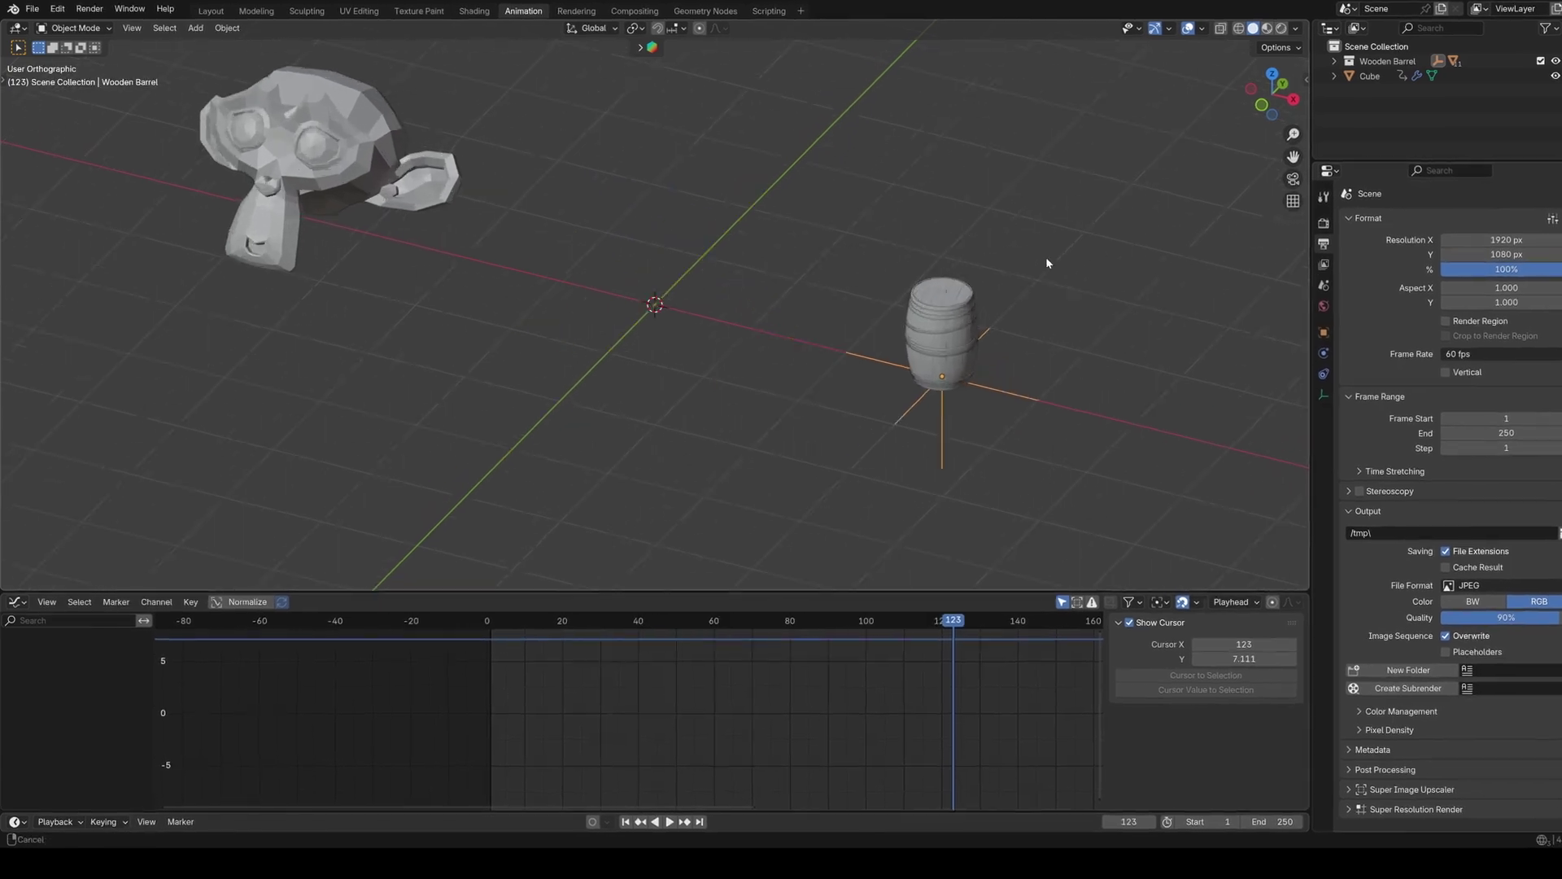
# - Snap the Wooden Barrel empty to the 3D cursor at the world origin
pyautogui.moveTo(1042, 337); pyautogui.dragTo(970, 428, button='middle')
pyautogui.click(959, 384)
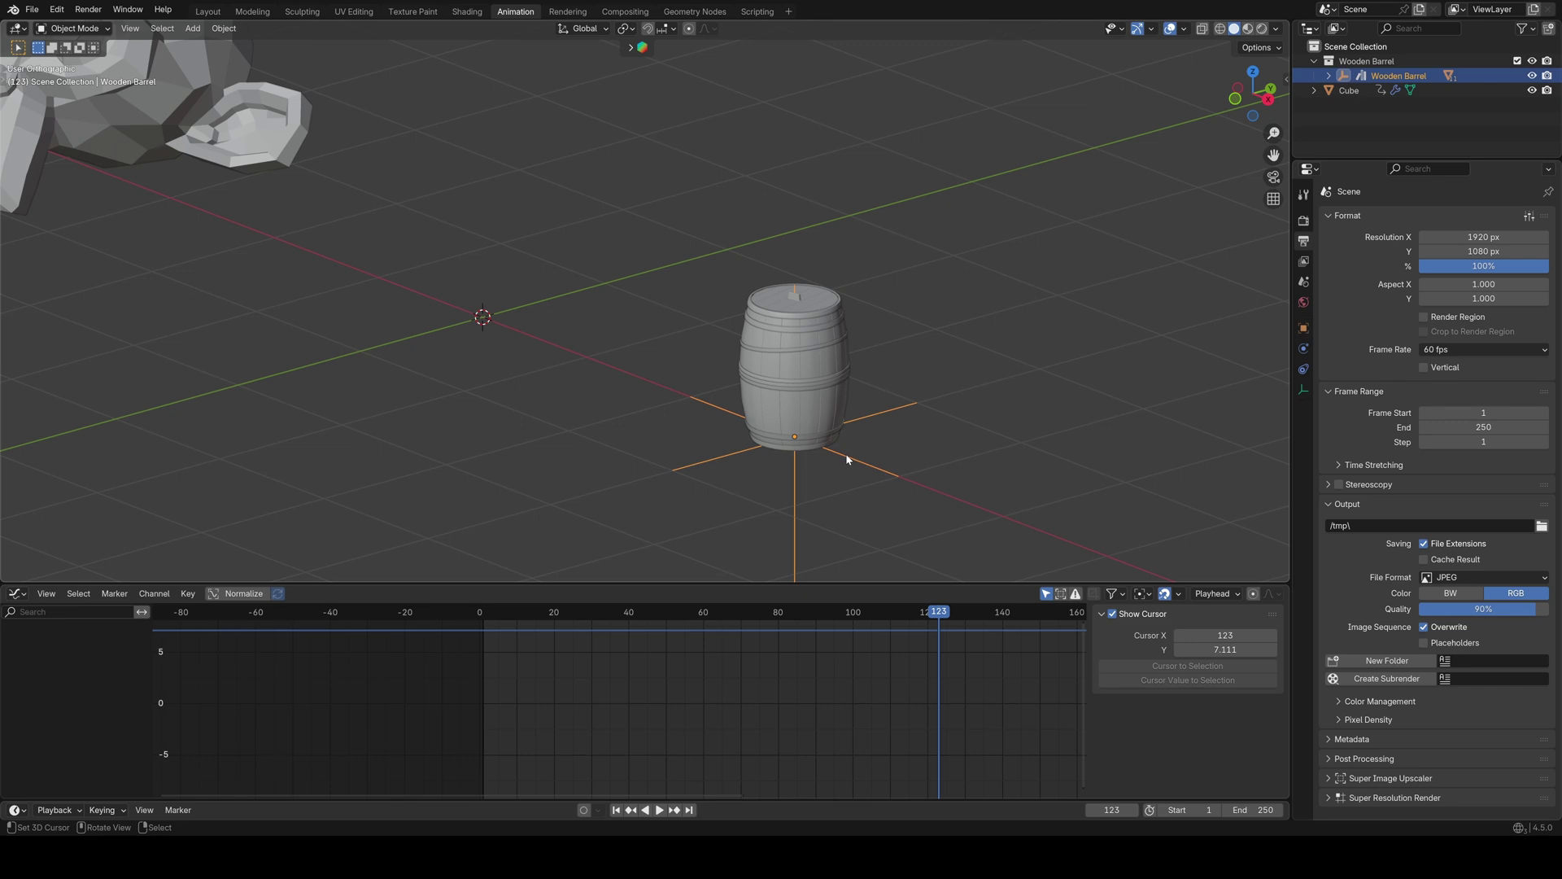
pyautogui.hotkey('shift', 's')
pyautogui.click(999, 325)
pyautogui.hotkey('shift', 's')
pyautogui.click(874, 371)
# - Feed the Wooden Barrel collection's instances into Geometry to Instance in the Cube's node tree and play the animation from the start
pyautogui.click(1349, 90)
pyautogui.click(695, 11)
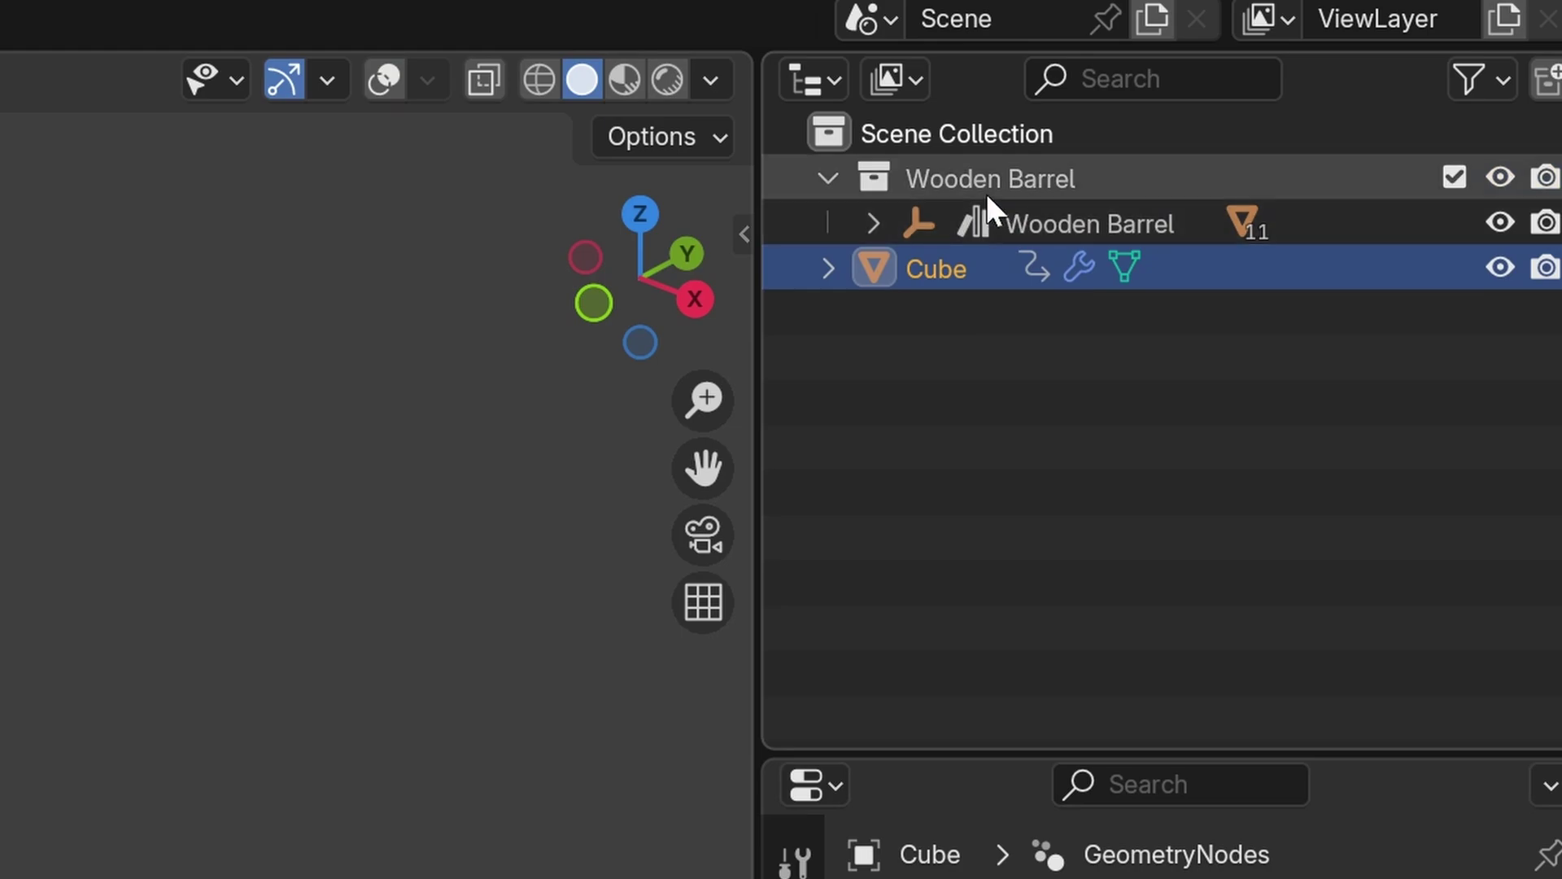
pyautogui.moveTo(1366, 65); pyautogui.dragTo(513, 431)
pyautogui.moveTo(551, 247); pyautogui.dragTo(554, 248)
pyautogui.moveTo(725, 286); pyautogui.dragTo(991, 489)
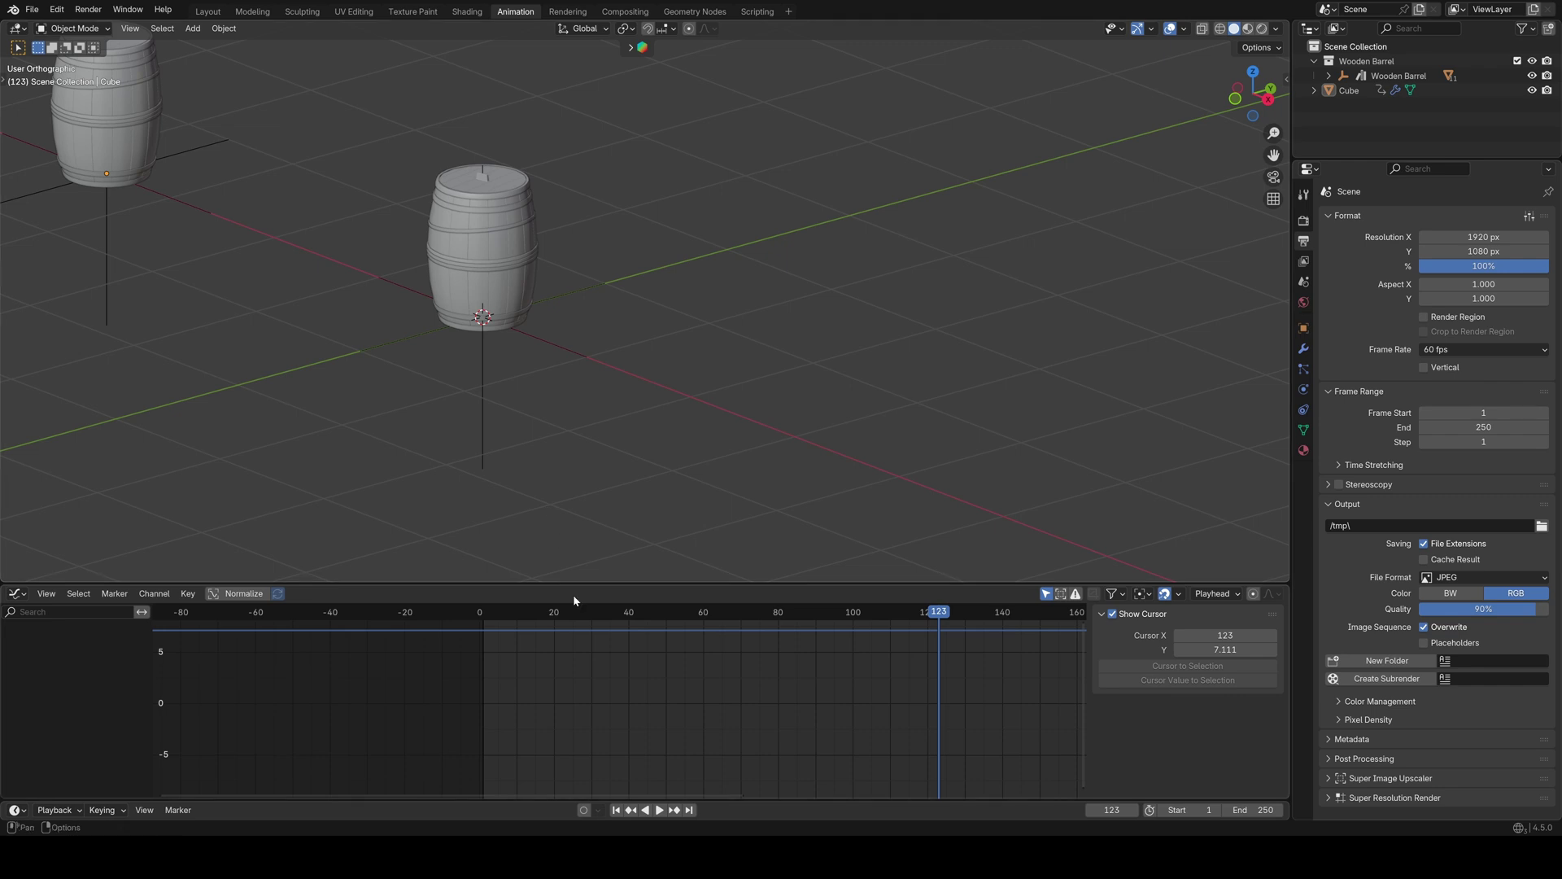
pyautogui.hotkey('shift', 'Left')
pyautogui.press('space')
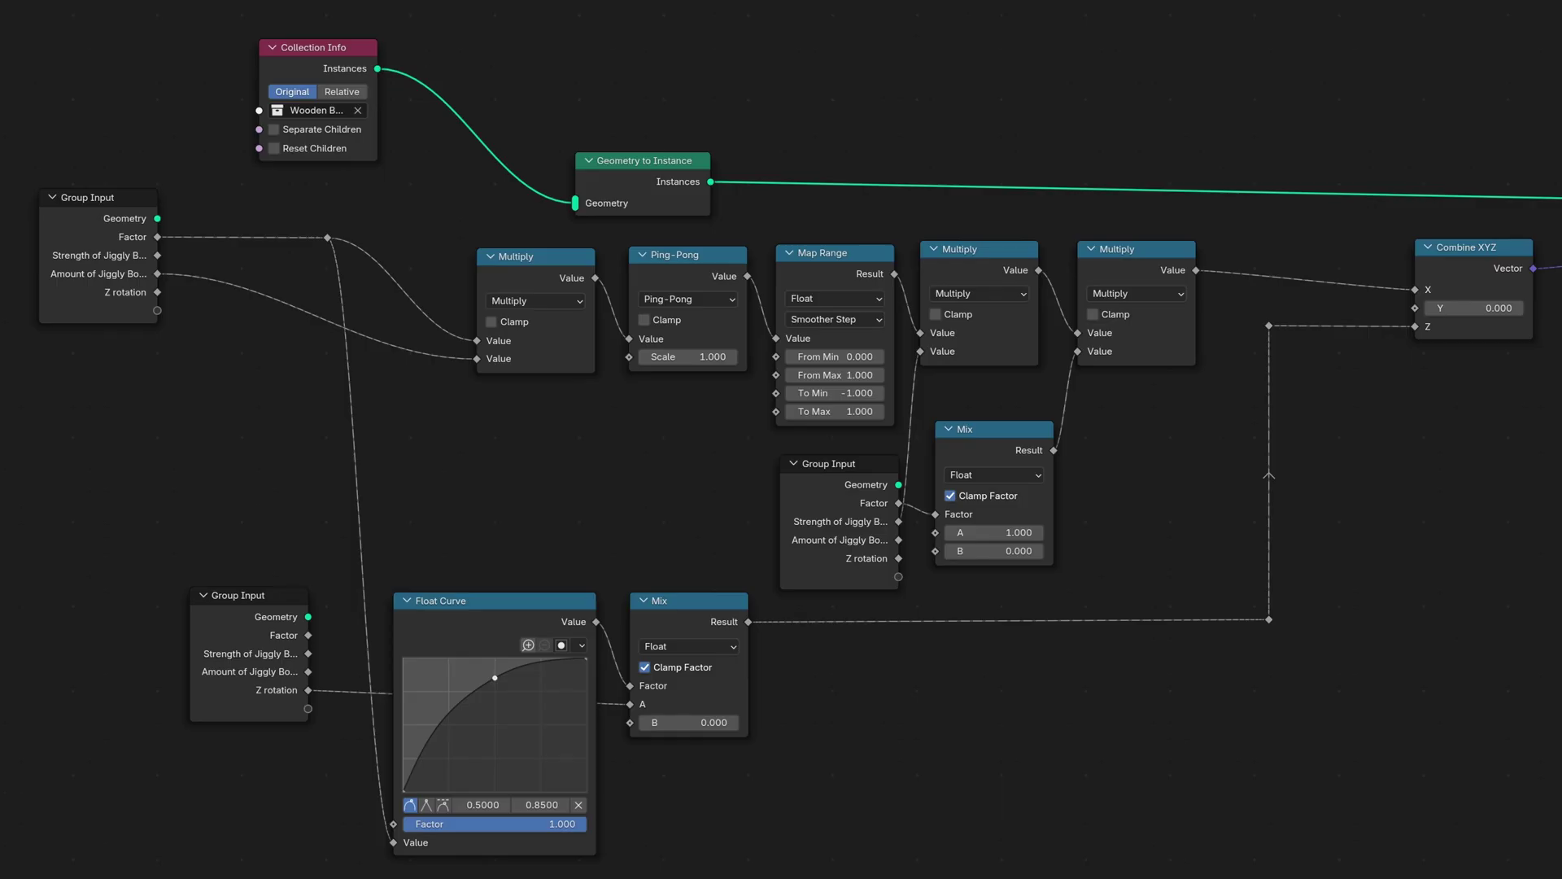
# - Move Combine XYZ and its reroutes away from Rotate Instances along X and cut the link to the Rotation input
pyautogui.moveTo(623, 704); pyautogui.dragTo(840, 465)
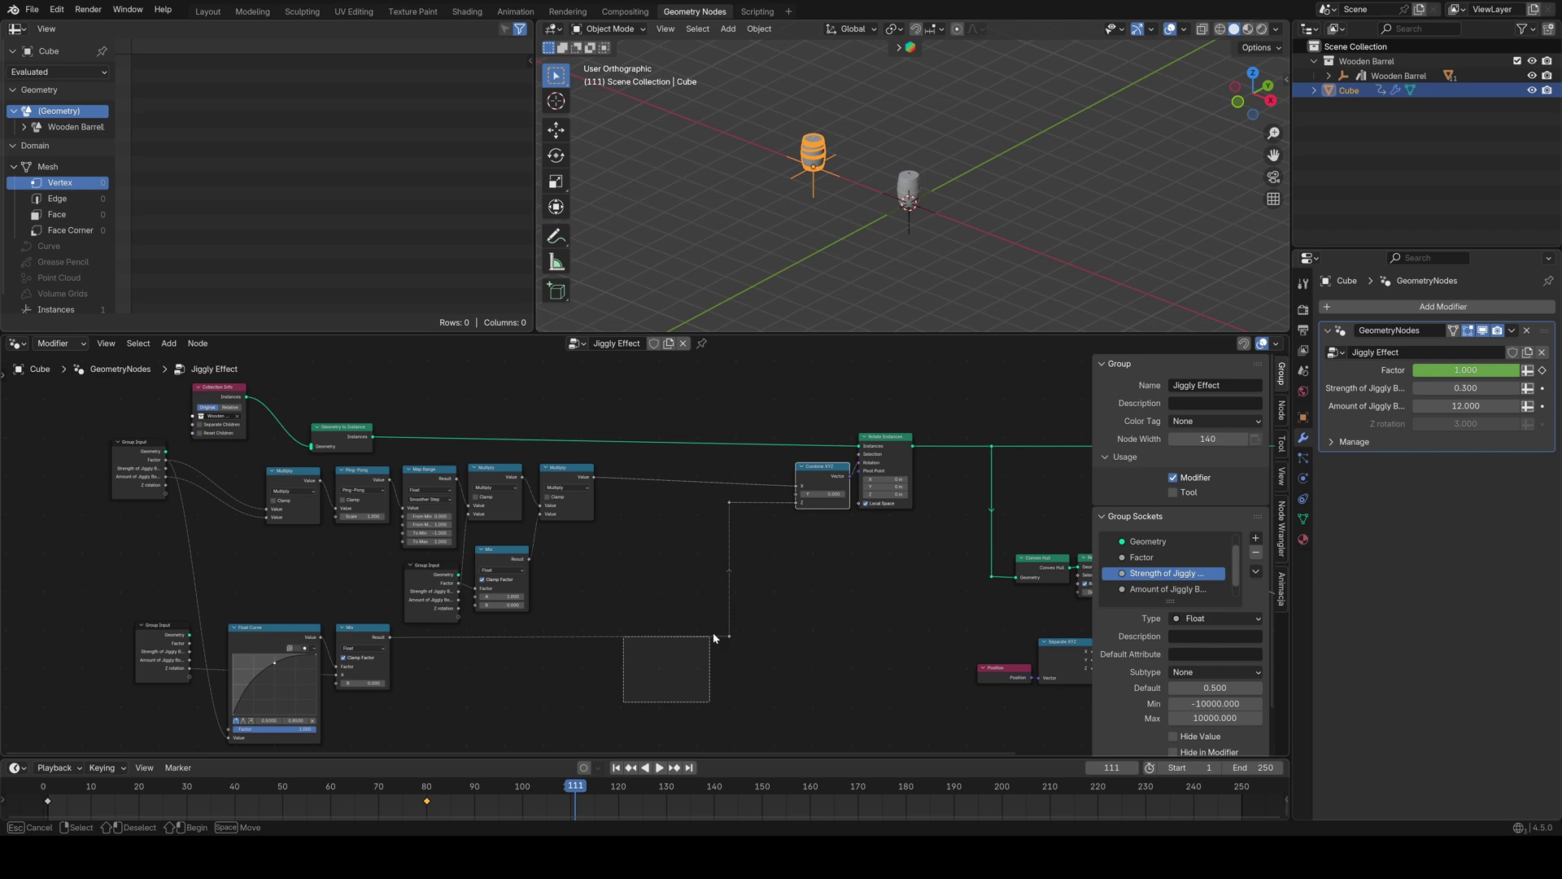
pyautogui.press('g')
pyautogui.press('x')
pyautogui.click(739, 466)
pyautogui.keyDown('ctrl'); pyautogui.moveTo(774, 455); pyautogui.dragTo(766, 568, button='right'); pyautogui.keyUp('ctrl')
pyautogui.moveTo(767, 569); pyautogui.dragTo(727, 605, button='middle')
# - Add a Plain Axes empty, move it straight down below the barrel, and name it rotator
pyautogui.moveTo(862, 270); pyautogui.dragTo(889, 342, button='middle')
pyautogui.hotkey('shift', 'a')
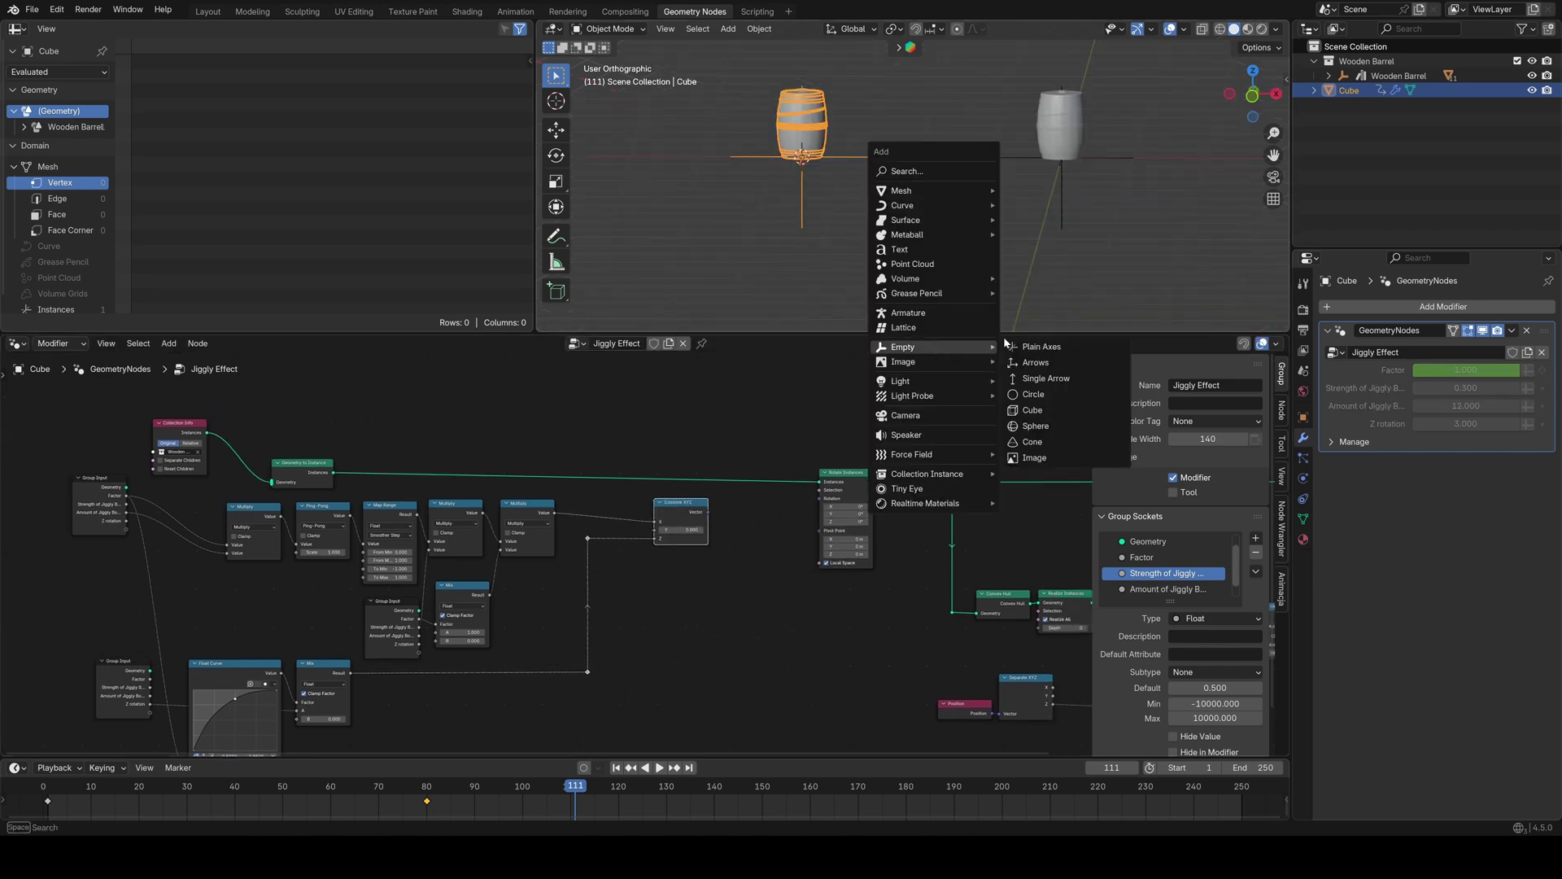
pyautogui.click(1019, 340)
pyautogui.press('g')
pyautogui.press('z')
pyautogui.click(952, 230)
pyautogui.press('F2')
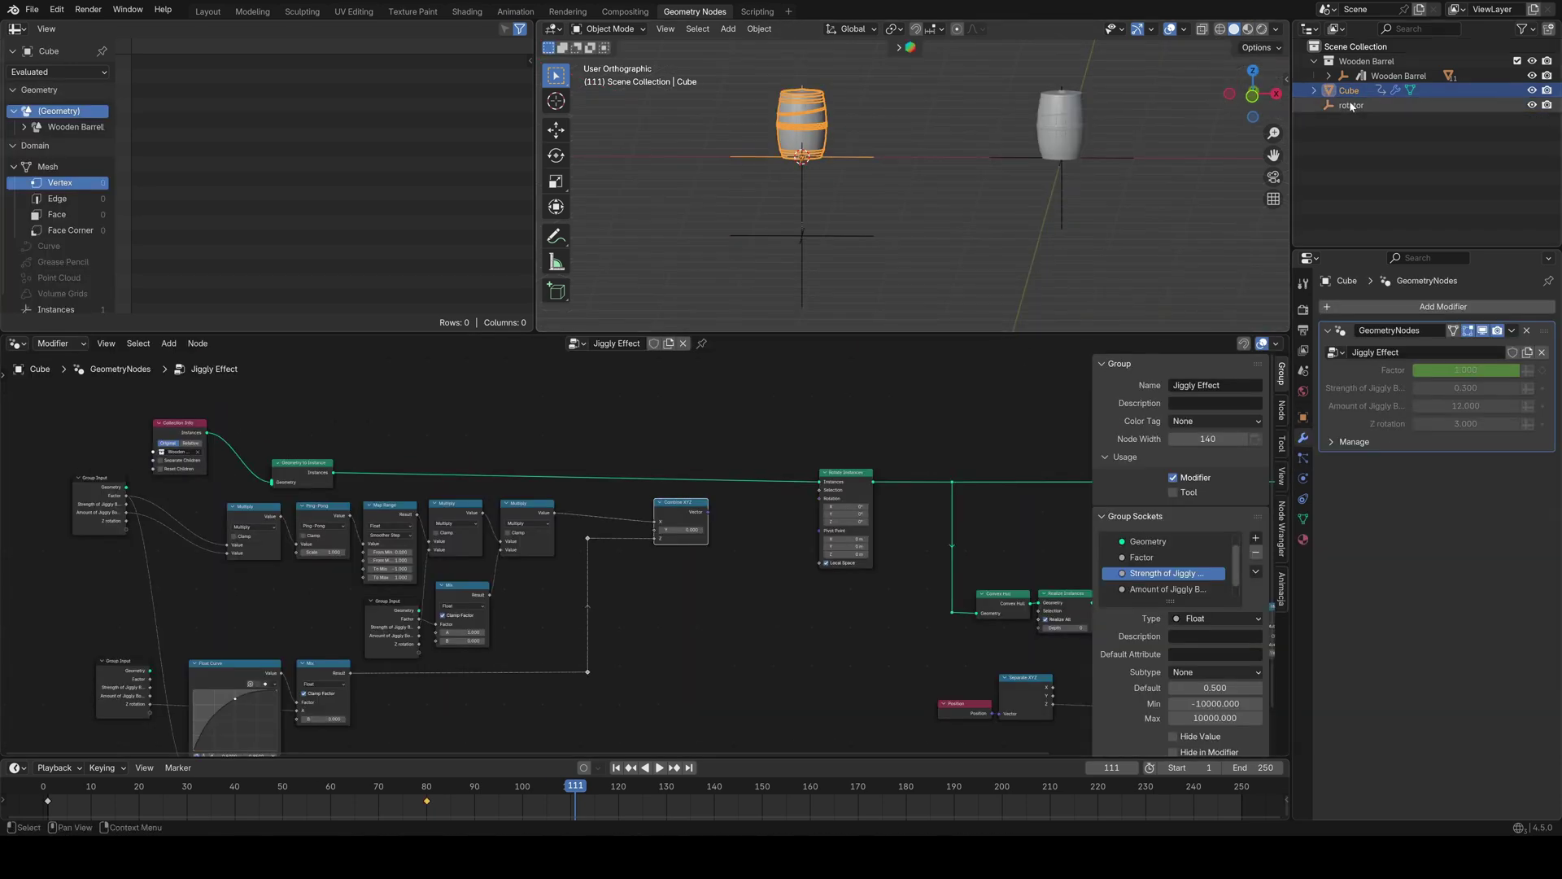
# - Bring the rotator empty into the Cube's node tree as Object Info and connect its Rotation to Rotate Instances
pyautogui.moveTo(1351, 105); pyautogui.dragTo(739, 602)
pyautogui.scroll(2, 739, 602)
pyautogui.click(831, 634)
pyautogui.moveTo(953, 490); pyautogui.dragTo(978, 462)
# - In the Animation workspace, show the viewport overlays and keyframe the upright rotator at frame 60
pyautogui.click(516, 11)
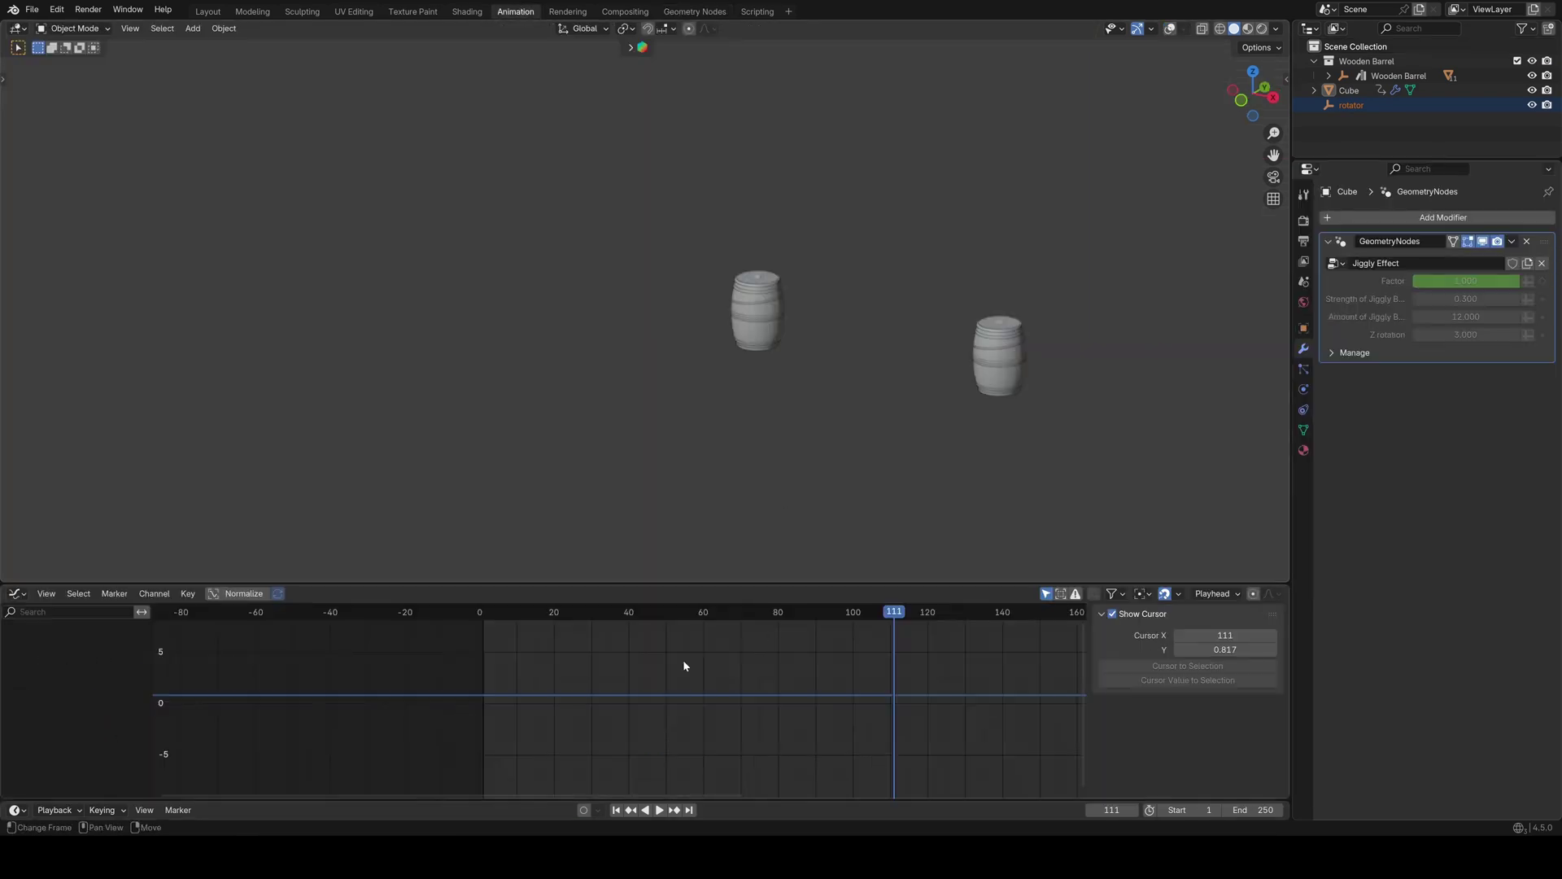
pyautogui.moveTo(698, 656); pyautogui.dragTo(704, 656)
pyautogui.click(1171, 30)
pyautogui.press('i')
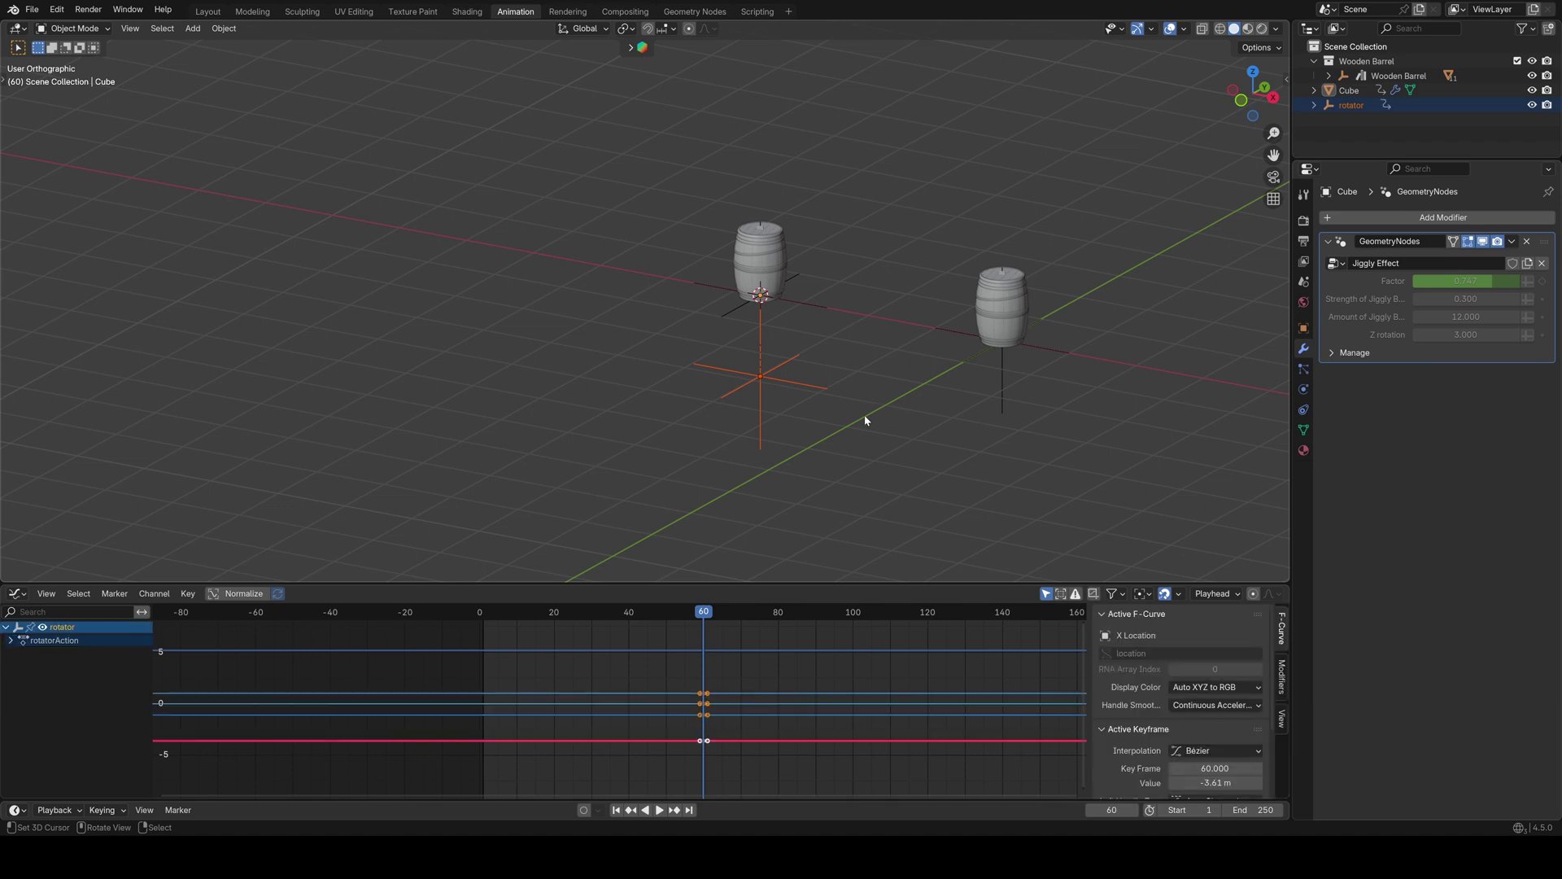
# - Rotate the rotator about Z, tilt it with a free rotation, and keyframe this pose at frame 1
pyautogui.press('r')
pyautogui.press('z')
pyautogui.click(892, 385)
pyautogui.press('r')
pyautogui.press('r')
pyautogui.click(844, 367)
pyautogui.press('i')
# - Normalize the rotator's curves in the Graph Editor and delete the unused channels from all selected curves
pyautogui.keyDown('ctrl'); pyautogui.moveTo(769, 651); pyautogui.dragTo(732, 750, button='middle'); pyautogui.keyUp('ctrl')
pyautogui.click(243, 594)
pyautogui.keyDown('ctrl'); pyautogui.moveTo(627, 756); pyautogui.dragTo(667, 706, button='middle'); pyautogui.keyUp('ctrl')
pyautogui.press('a')
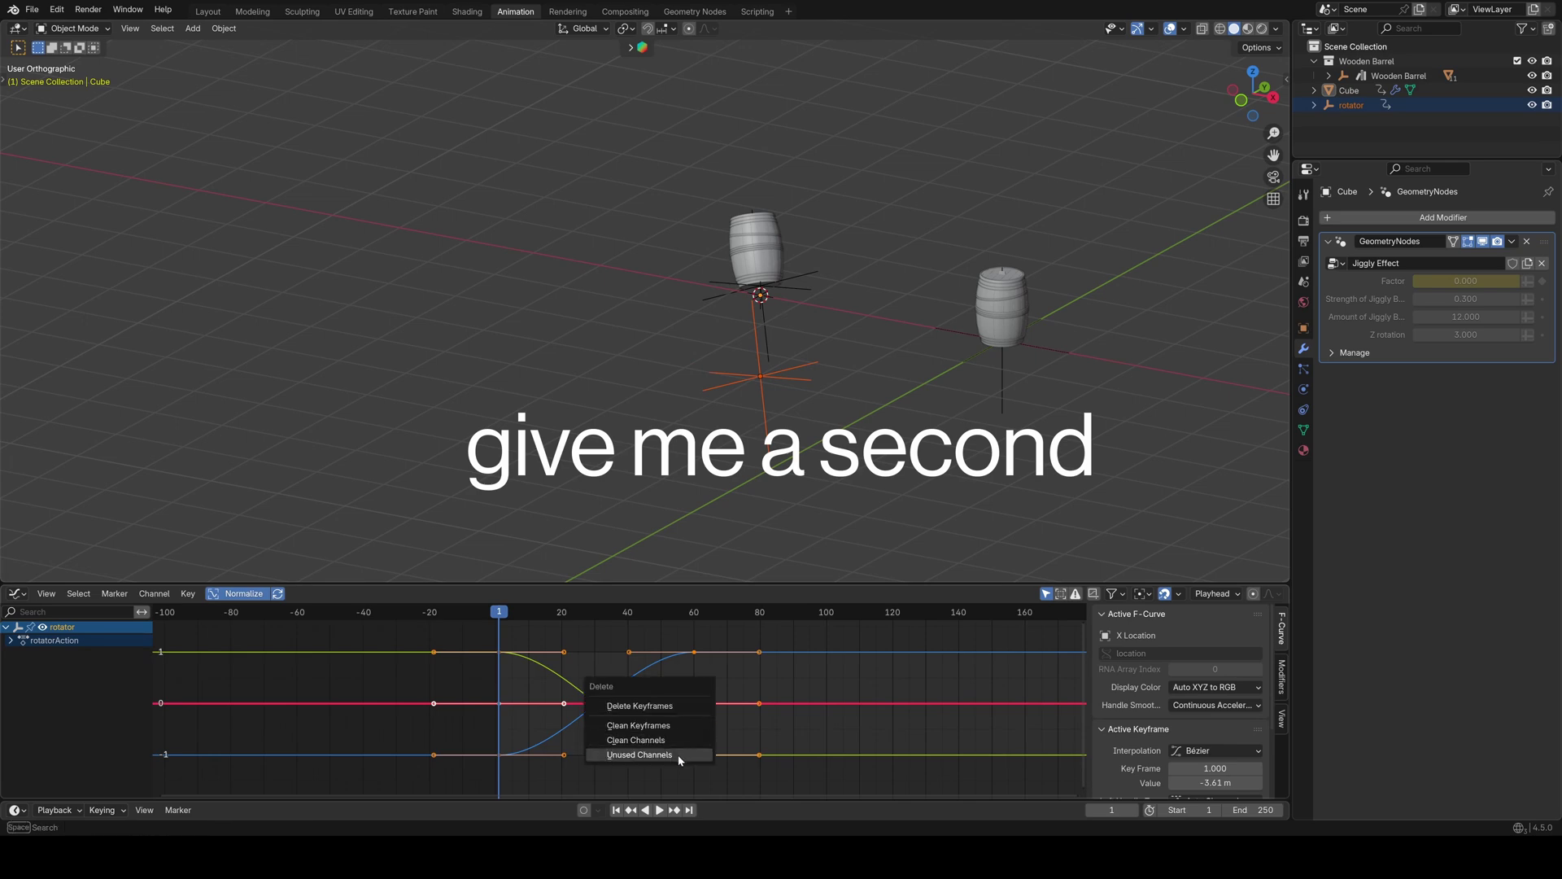
pyautogui.press('x')
pyautogui.click(679, 754)
# - Set the rotator's keyframes to Elastic interpolation with amplitude 0.800 and period 13.050, and play the animation
pyautogui.press('v')
pyautogui.press('t')
pyautogui.click(1016, 706)
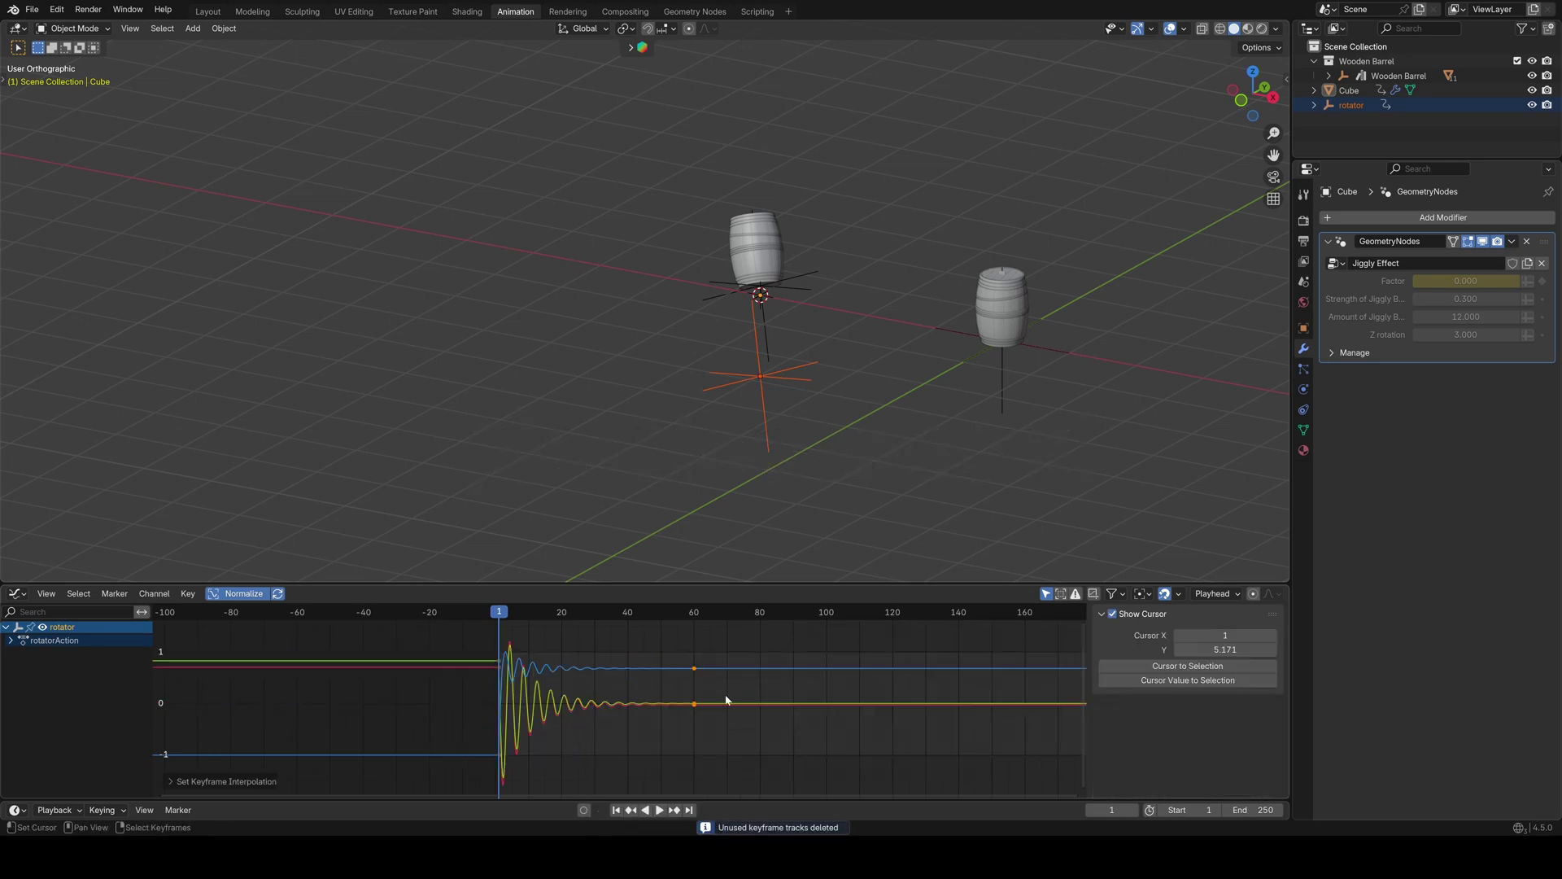
pyautogui.moveTo(1215, 751); pyautogui.dragTo(1302, 751)
pyautogui.press('space')
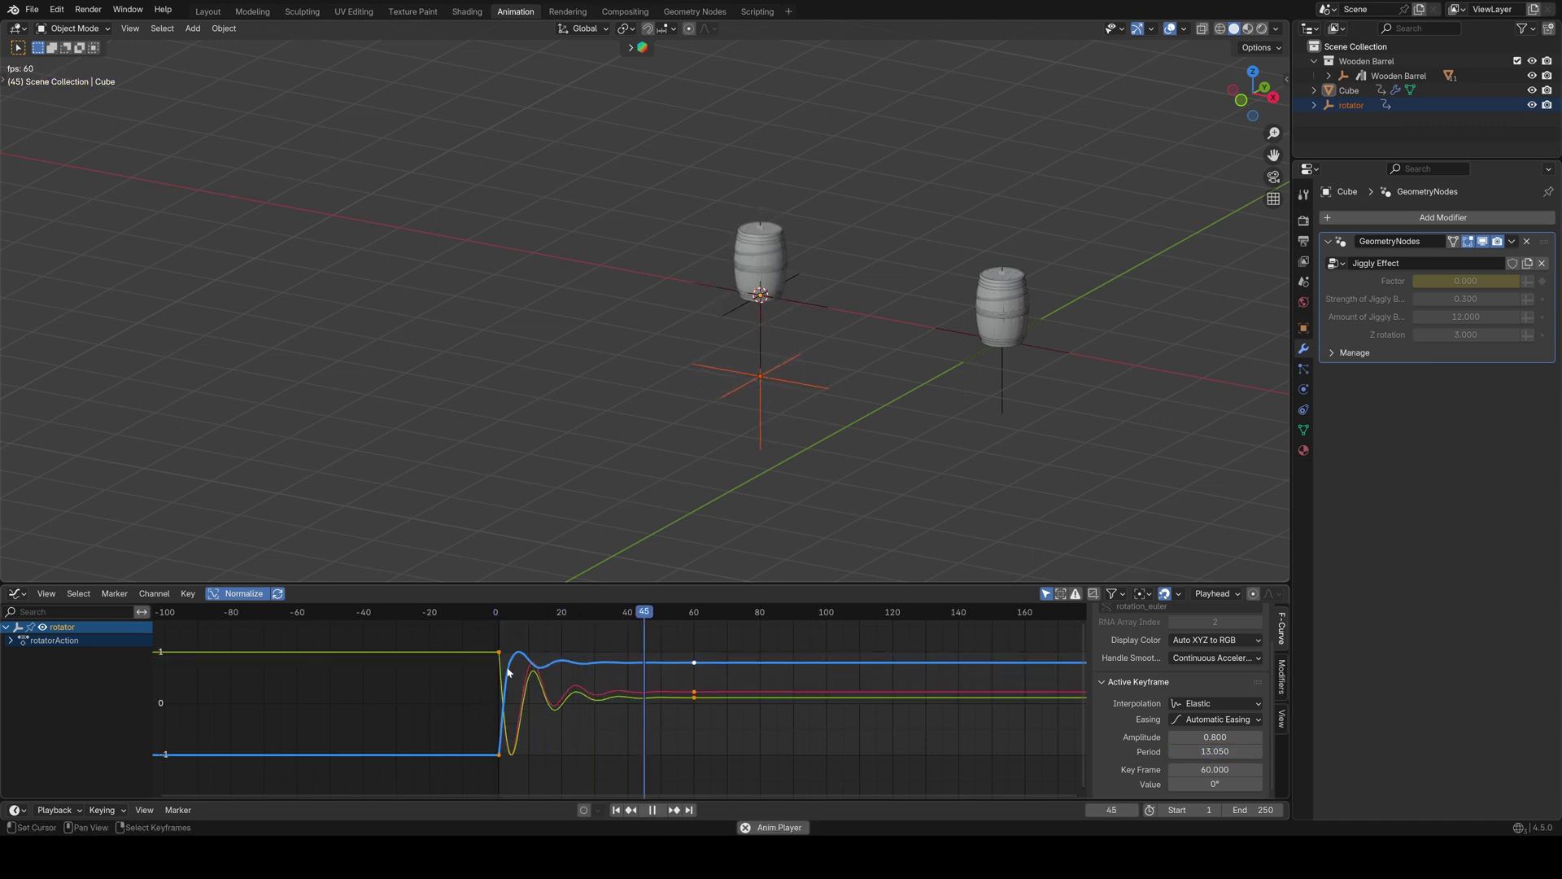
# - Move the rotator's end keyframes to a later frame along the time axis during playback
pyautogui.click(500, 666)
pyautogui.press('g')
pyautogui.press('x')
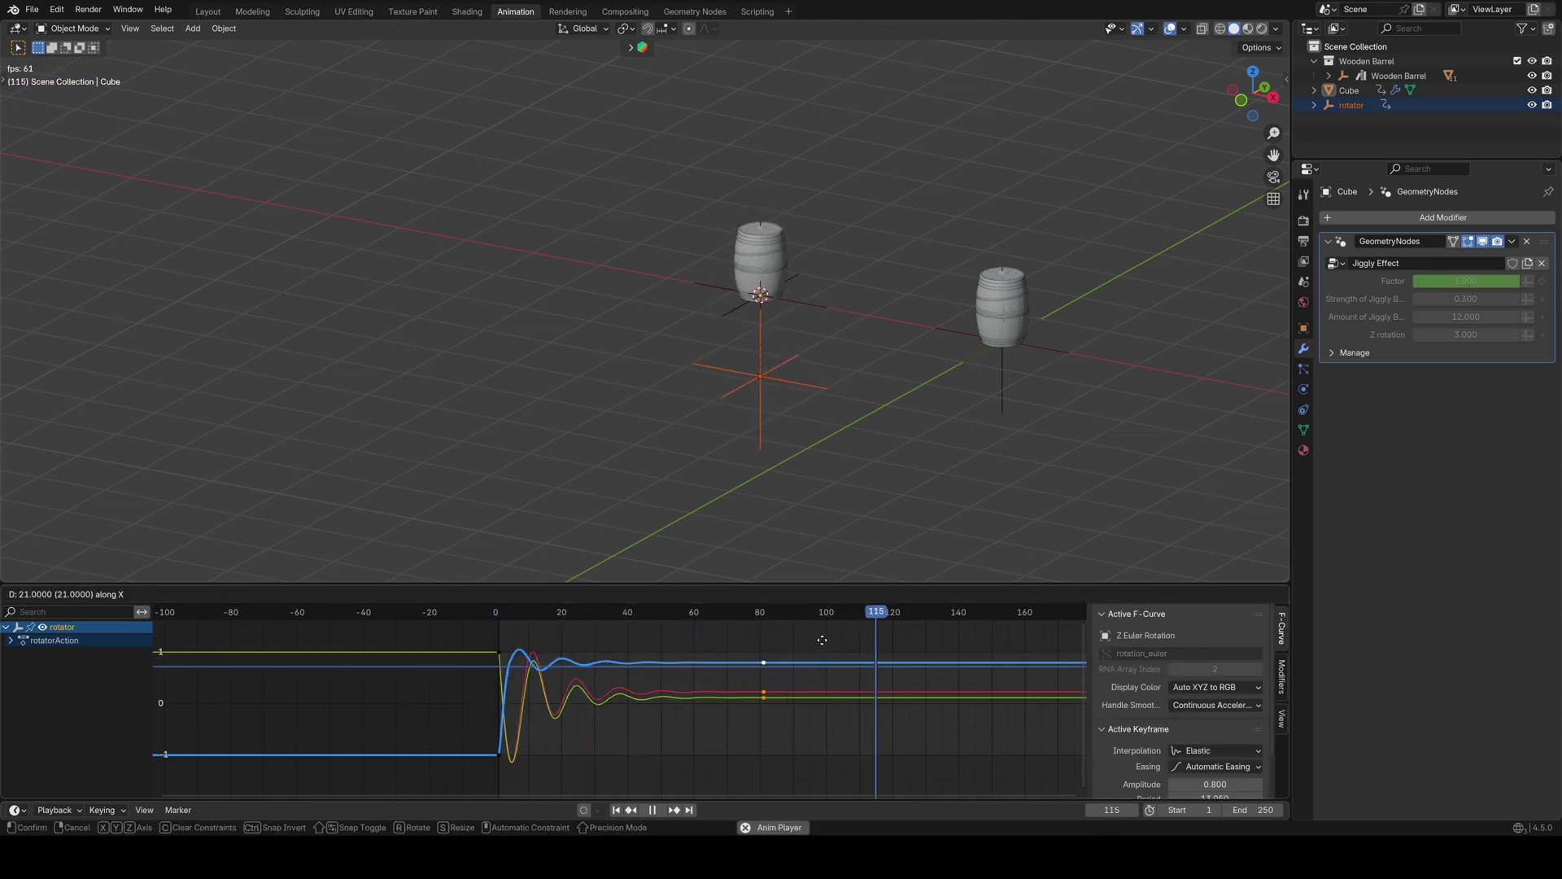
pyautogui.click(885, 631)
pyautogui.scroll(-3, 1219, 737)
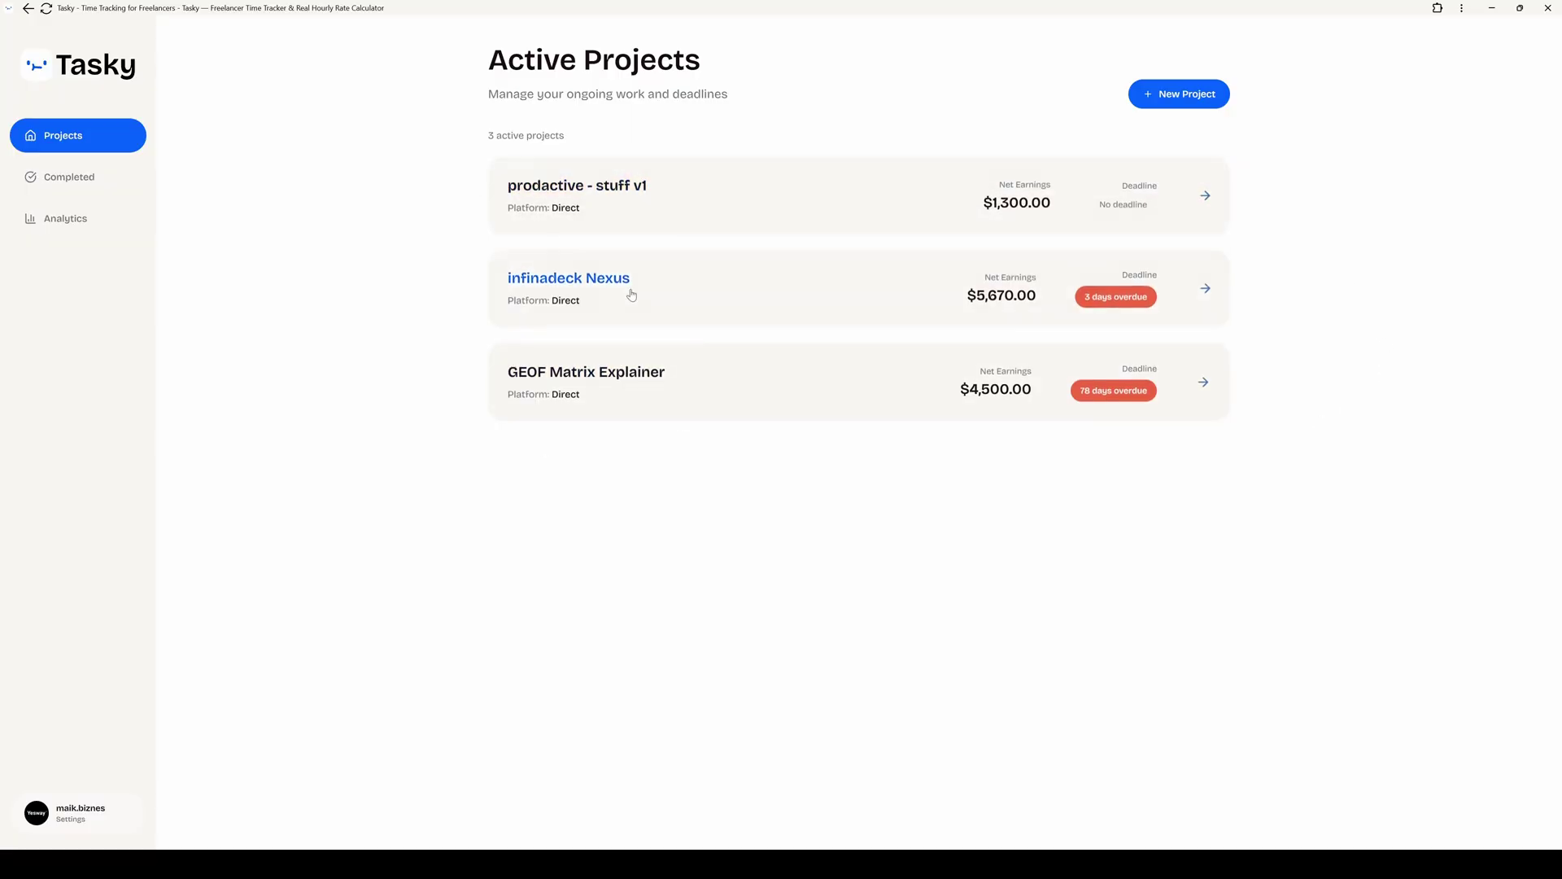
# - Switch to Tasky, open the infinadeck Nexus project, stop its running timer, and open the completed projects
pyautogui.click(725, 297)
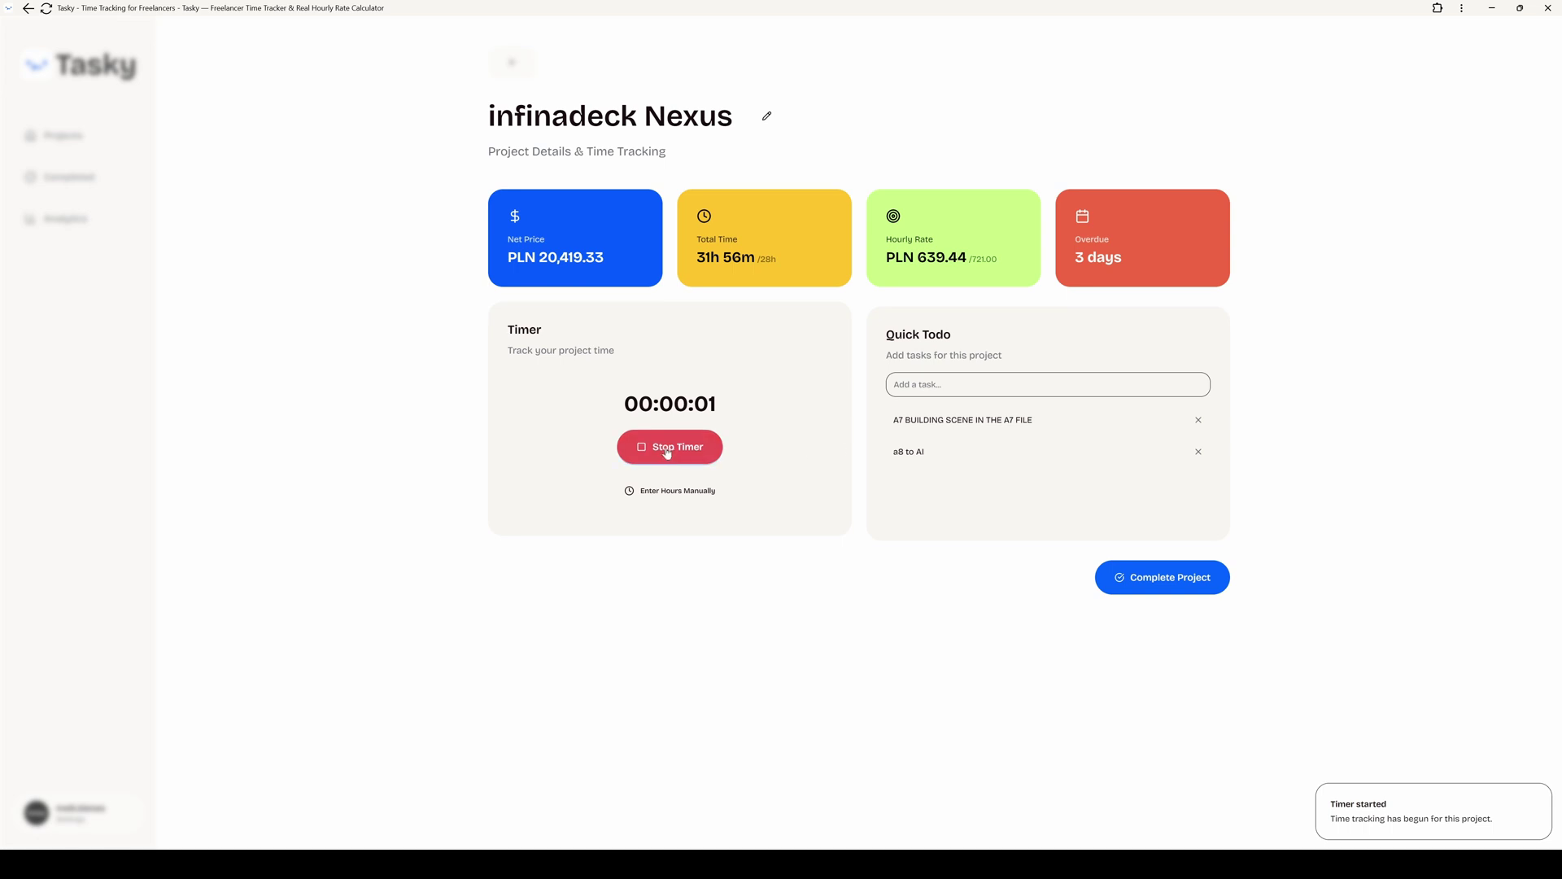
pyautogui.click(669, 448)
pyautogui.click(70, 176)
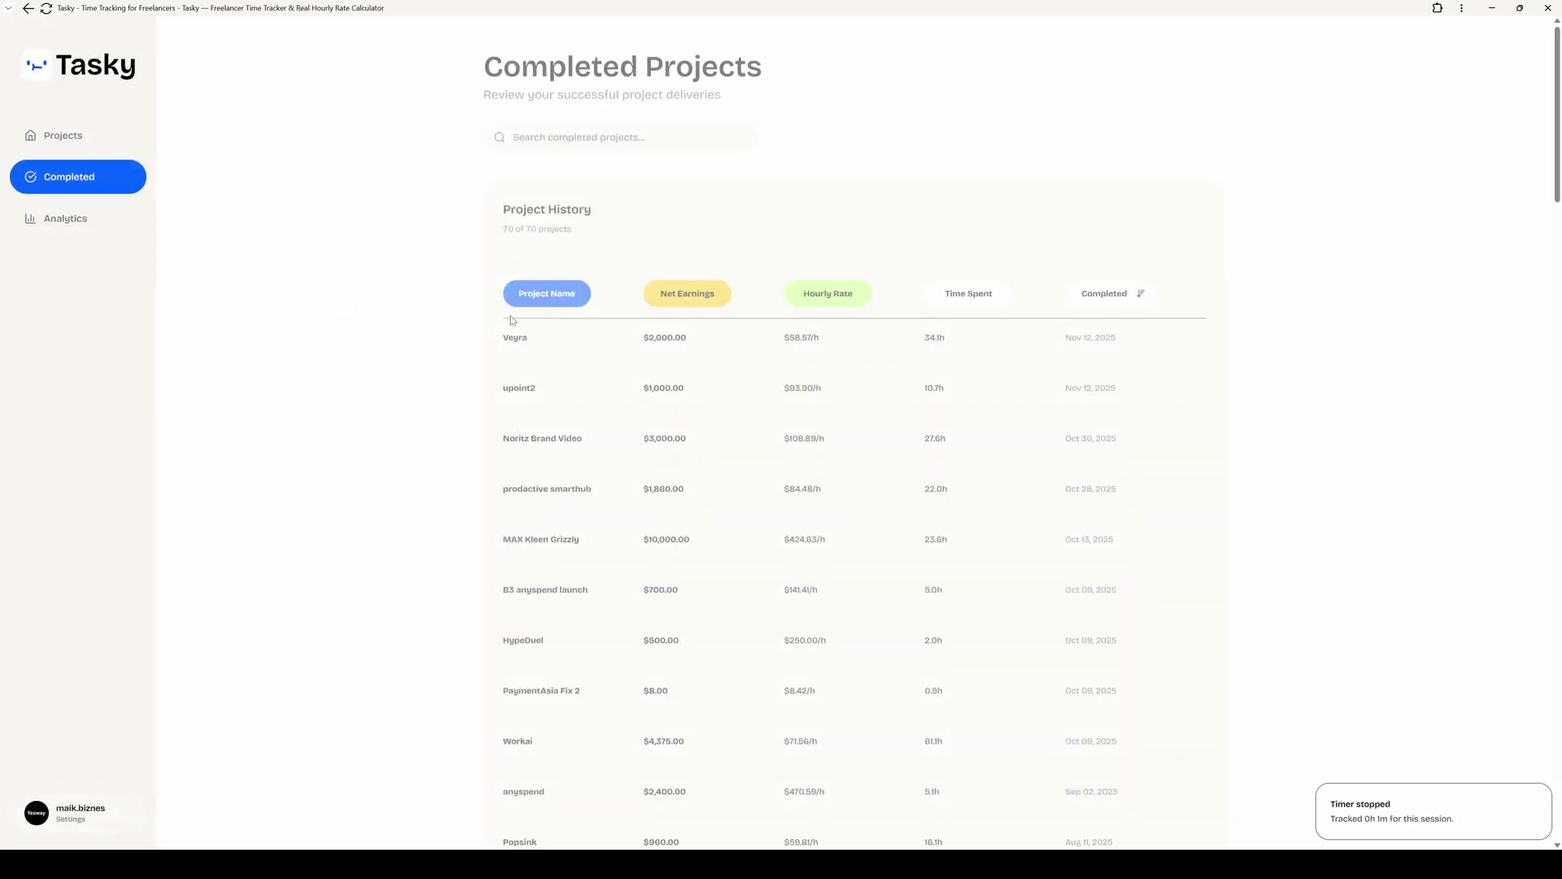
# - Open the project analytics, and review the Tasky landing page from its introduction through the feature overview to the Free plan's pricing details
pyautogui.click(75, 215)
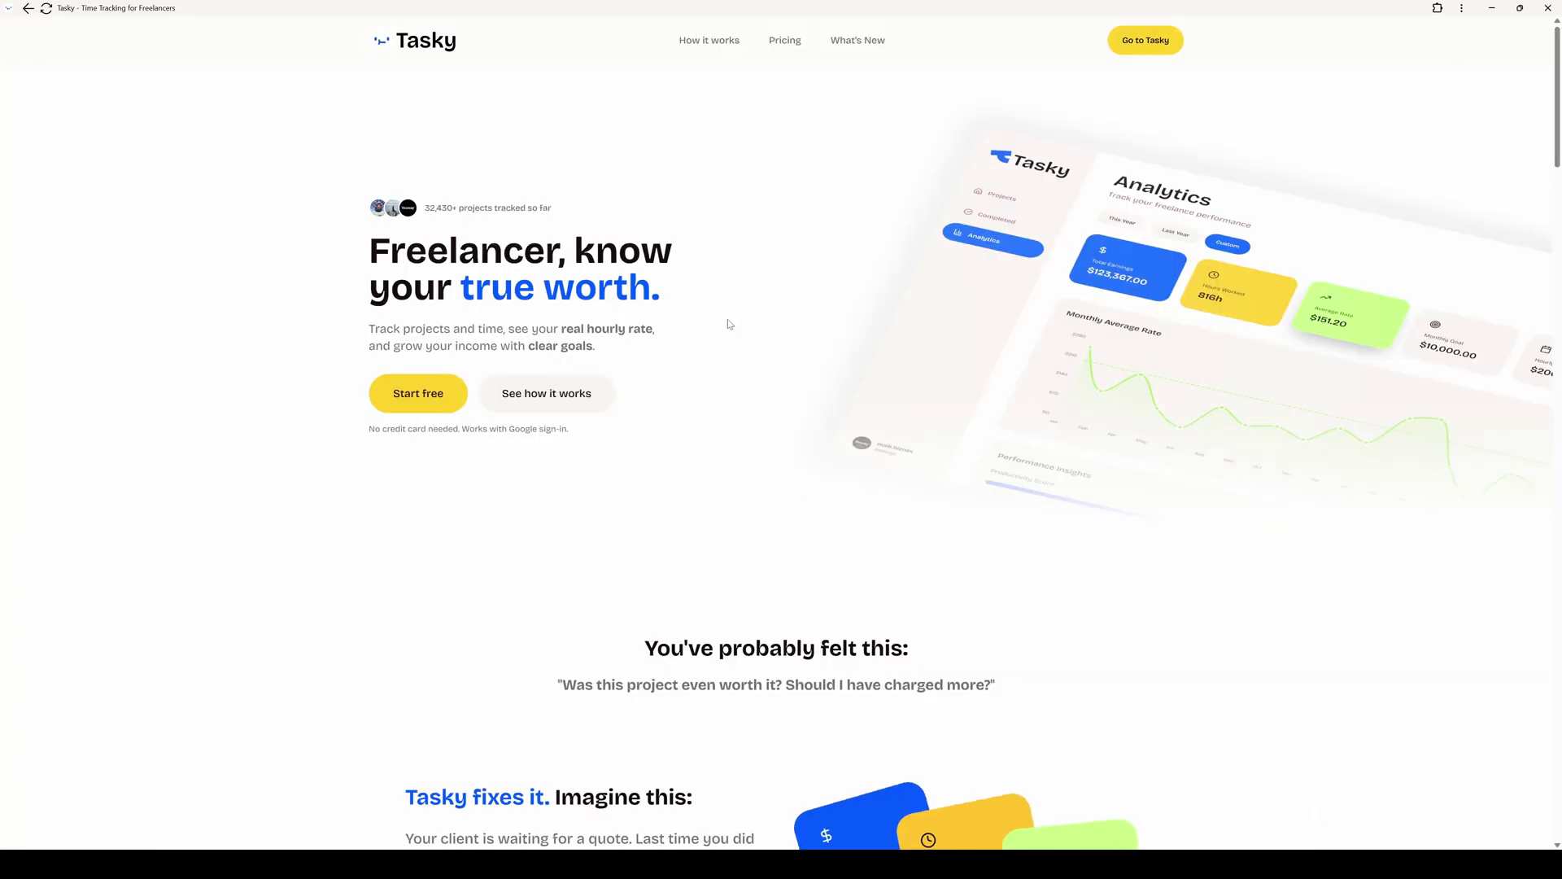
pyautogui.scroll(-10, 725, 333)
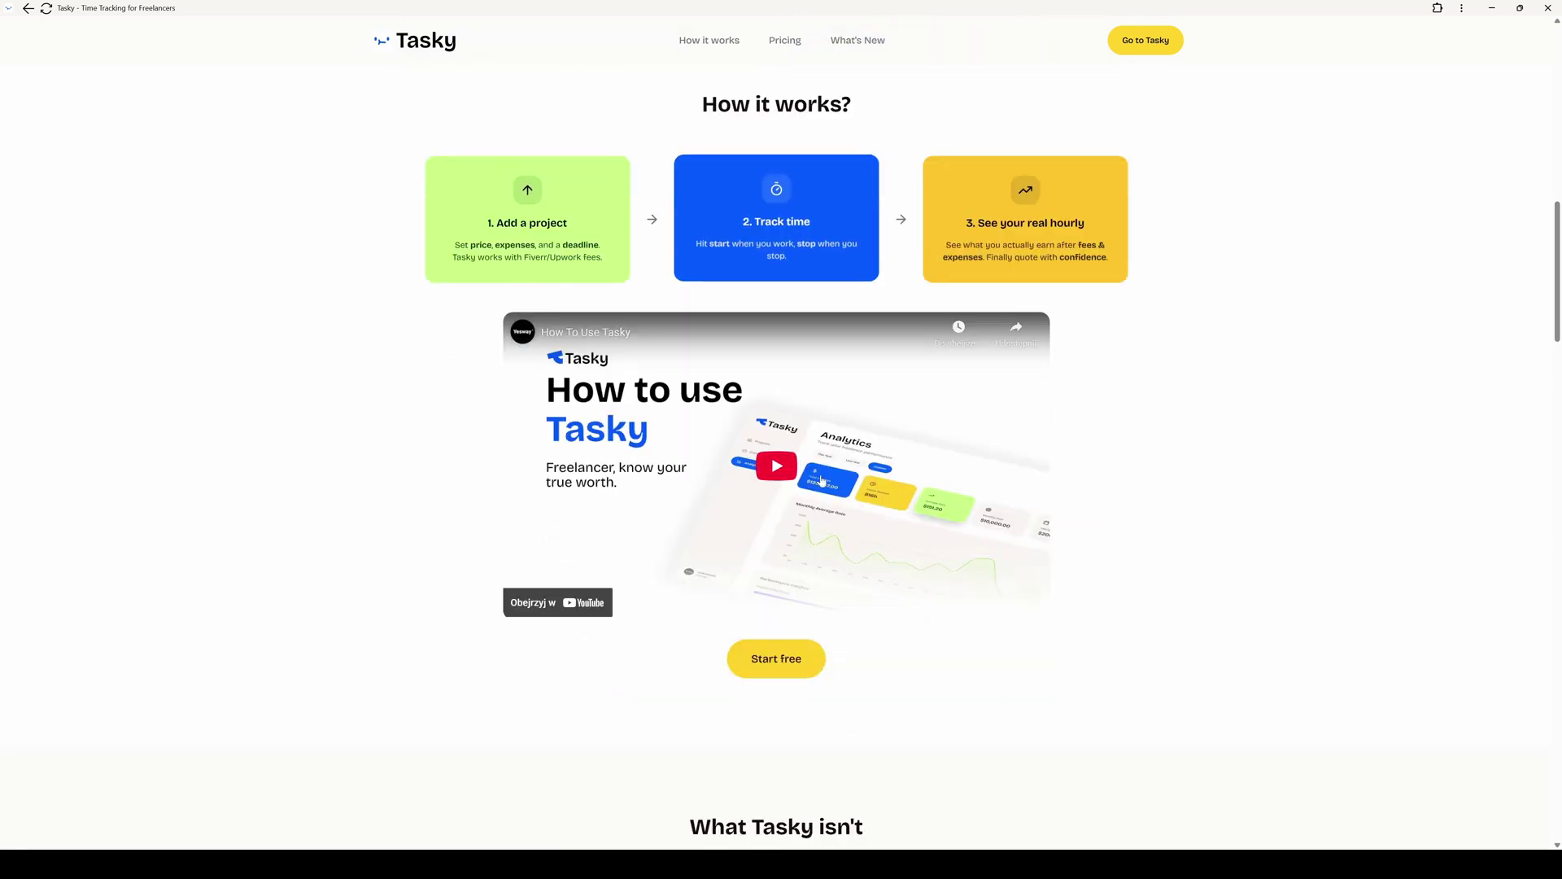
pyautogui.scroll(-12, 837, 486)
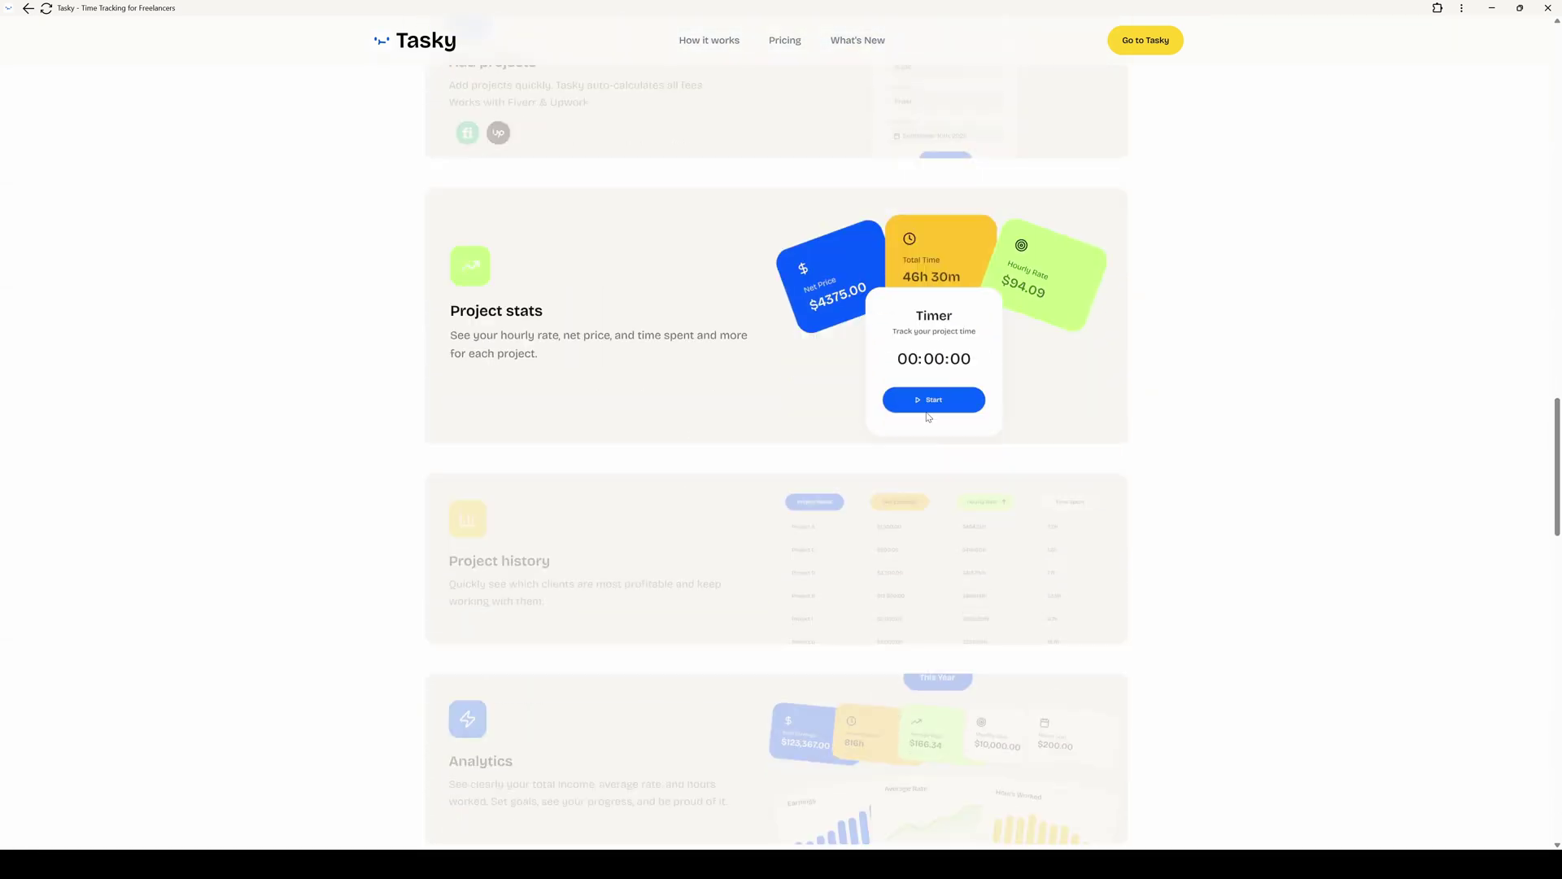
pyautogui.scroll(-6, 926, 417)
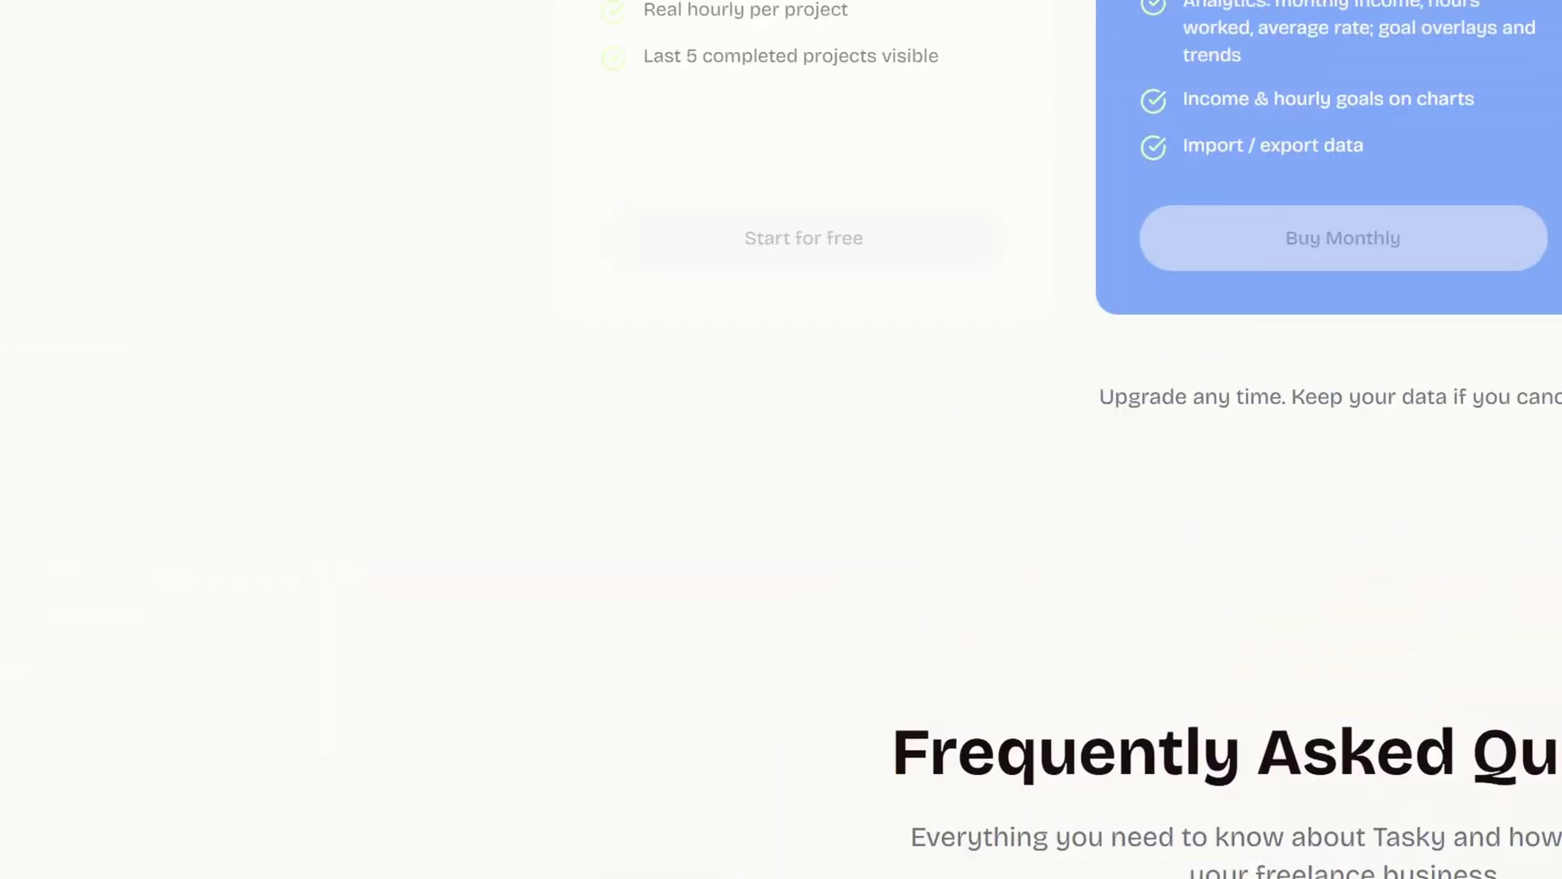
pyautogui.scroll(1, 964, 422)
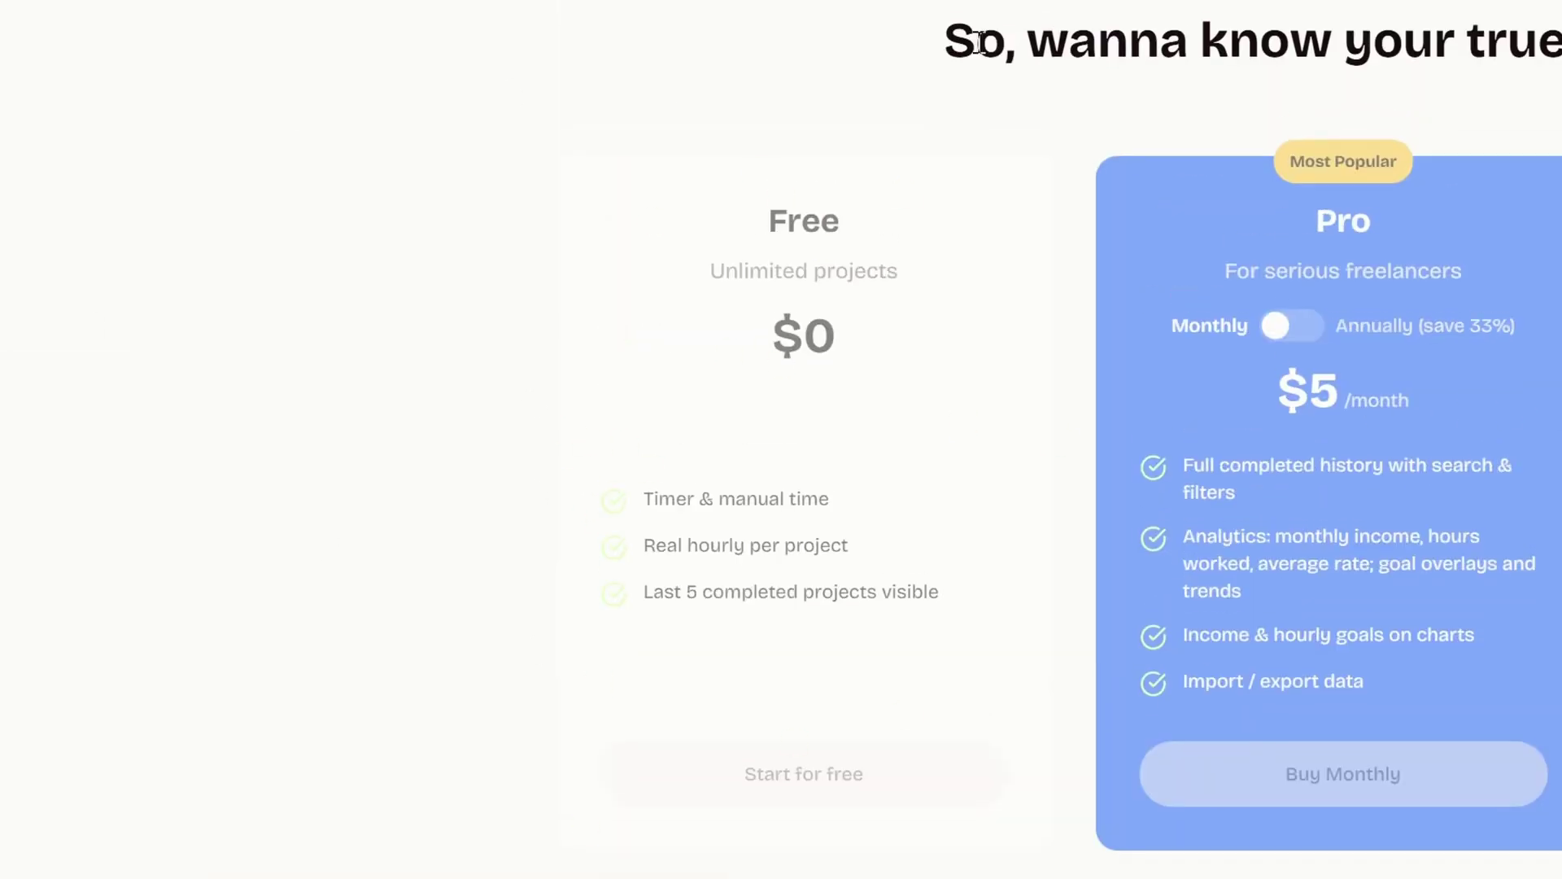
pyautogui.moveTo(713, 239); pyautogui.dragTo(895, 291)
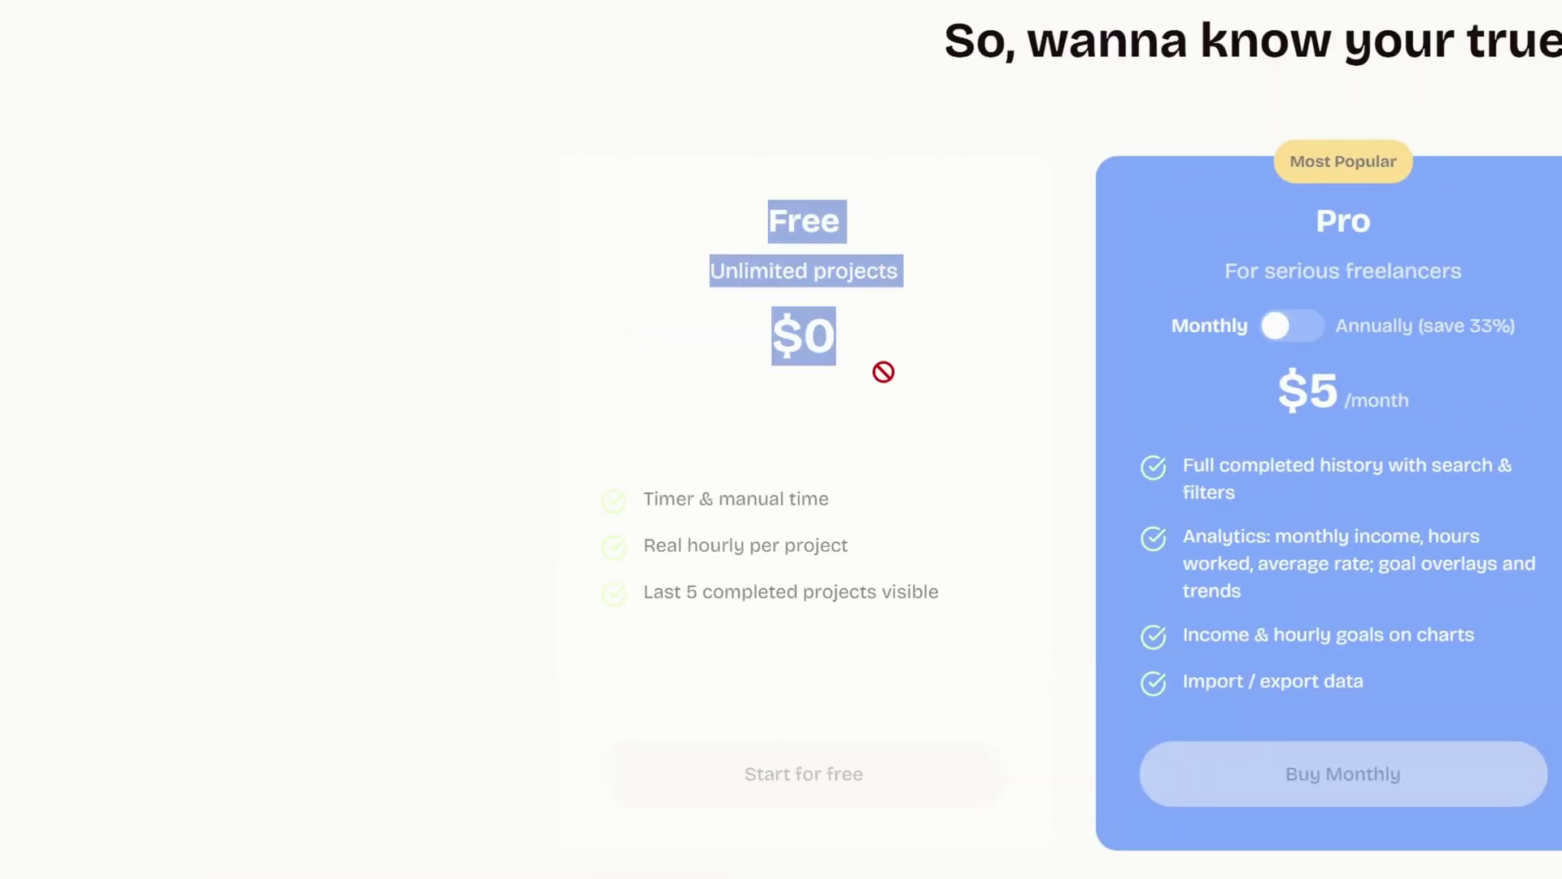